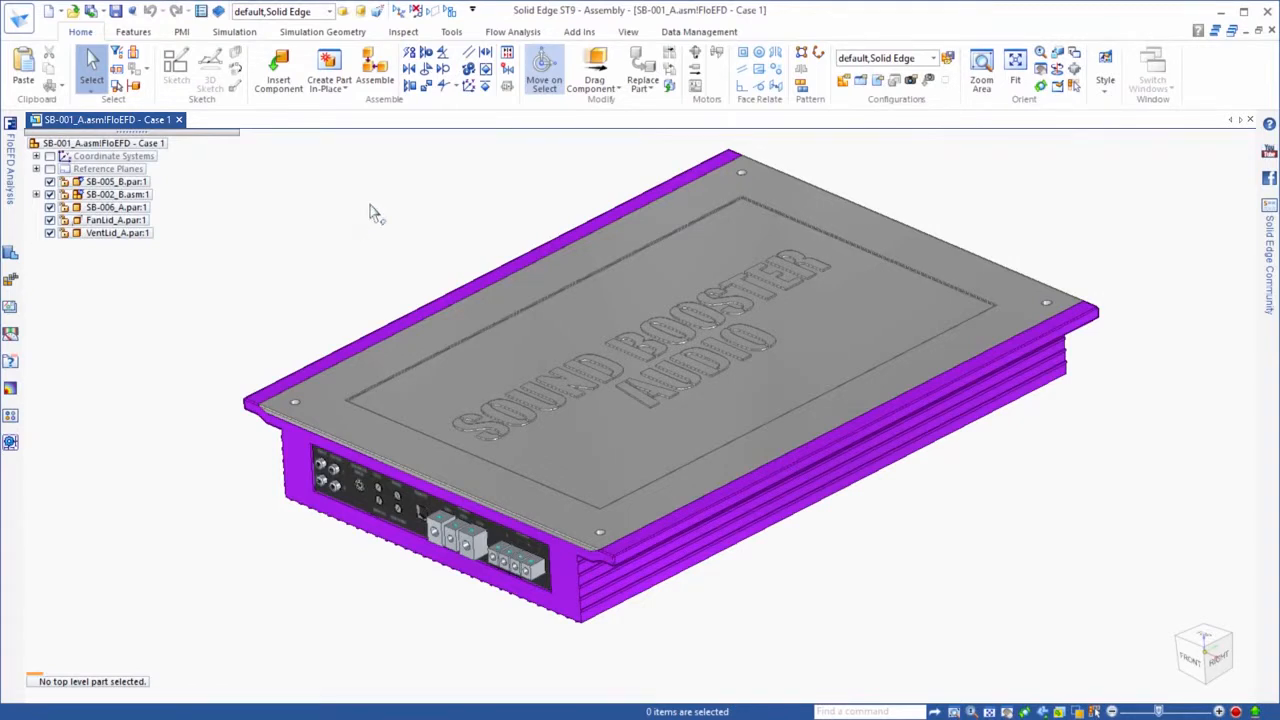
Open the flow analysis tools, keep the FloEFD Analysis project tree permanently displayed, and hide the SB-006_A cover part.
left_click(513, 31)
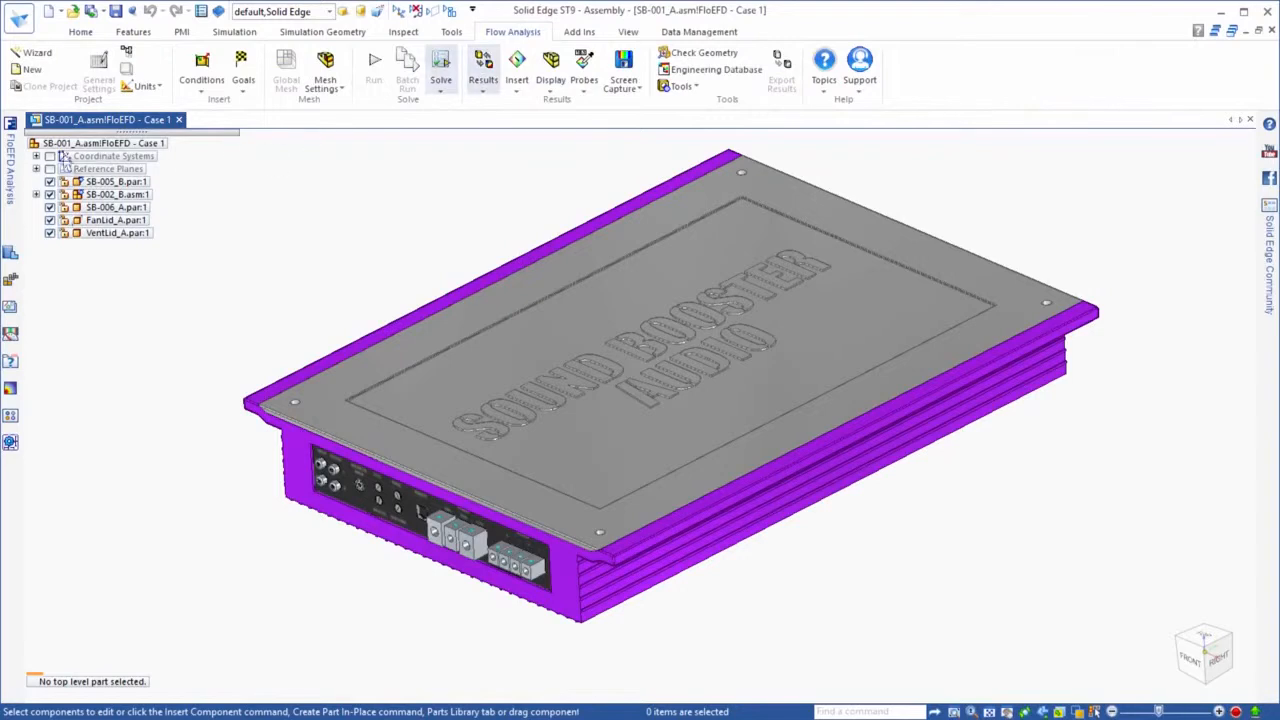
mouse_move(12, 146)
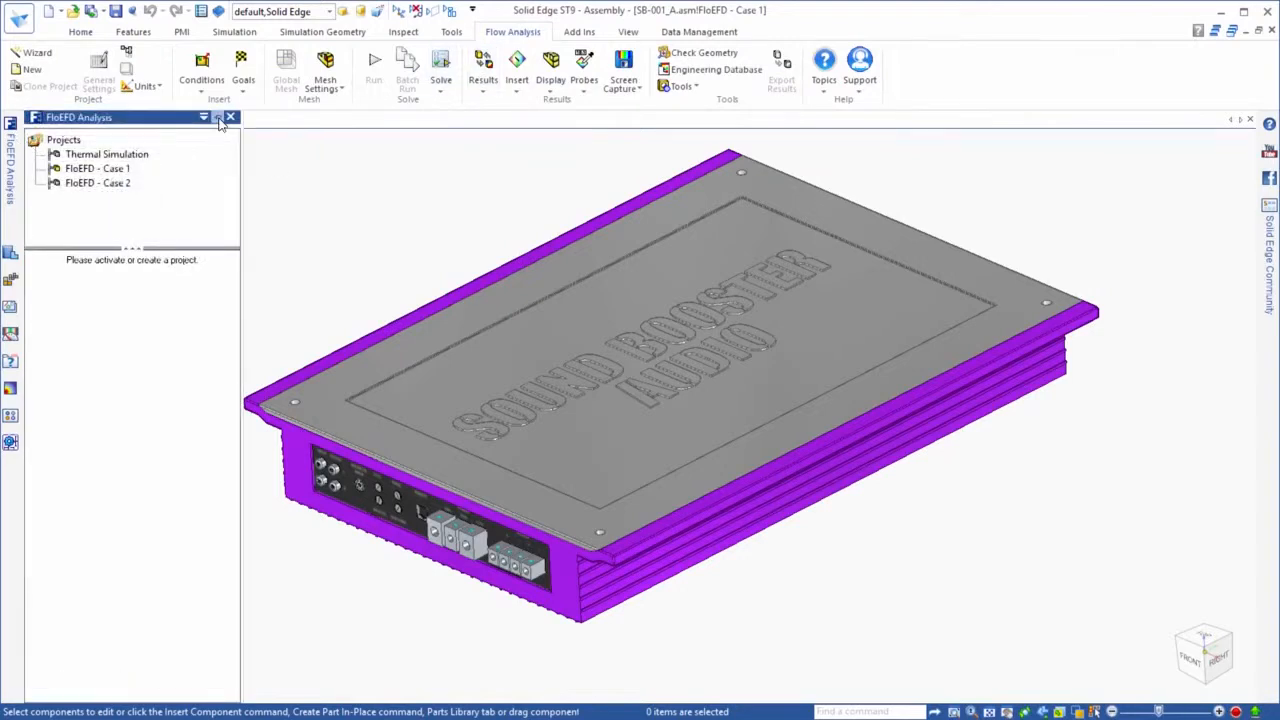
left_click(218, 118)
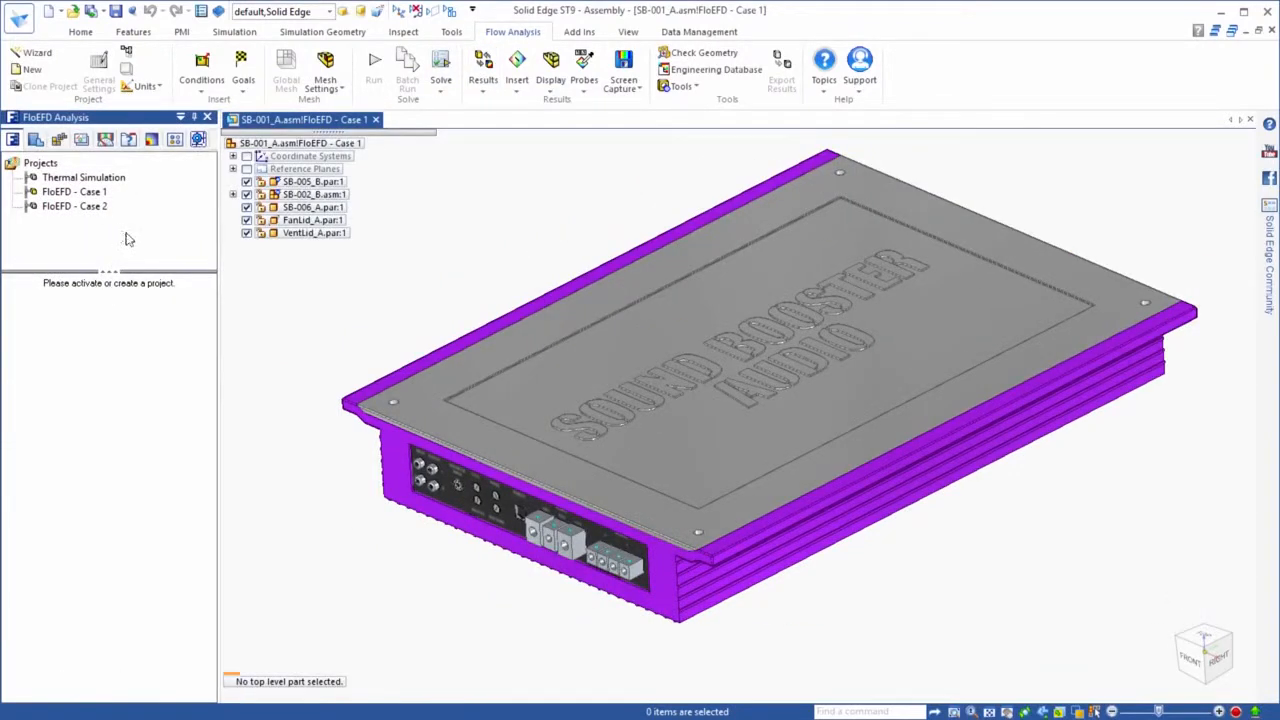
left_click(246, 207)
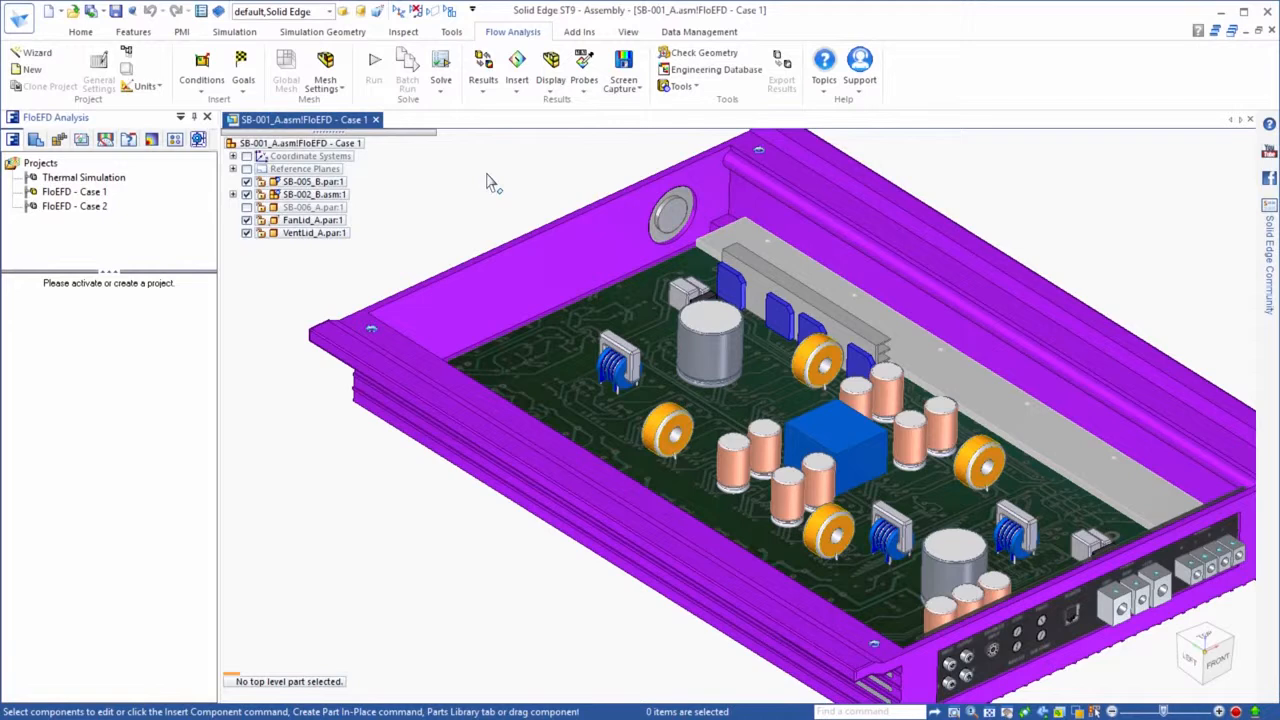
Start a new flow project with the wizard in the current configuration and name it Case 1.
left_click(37, 54)
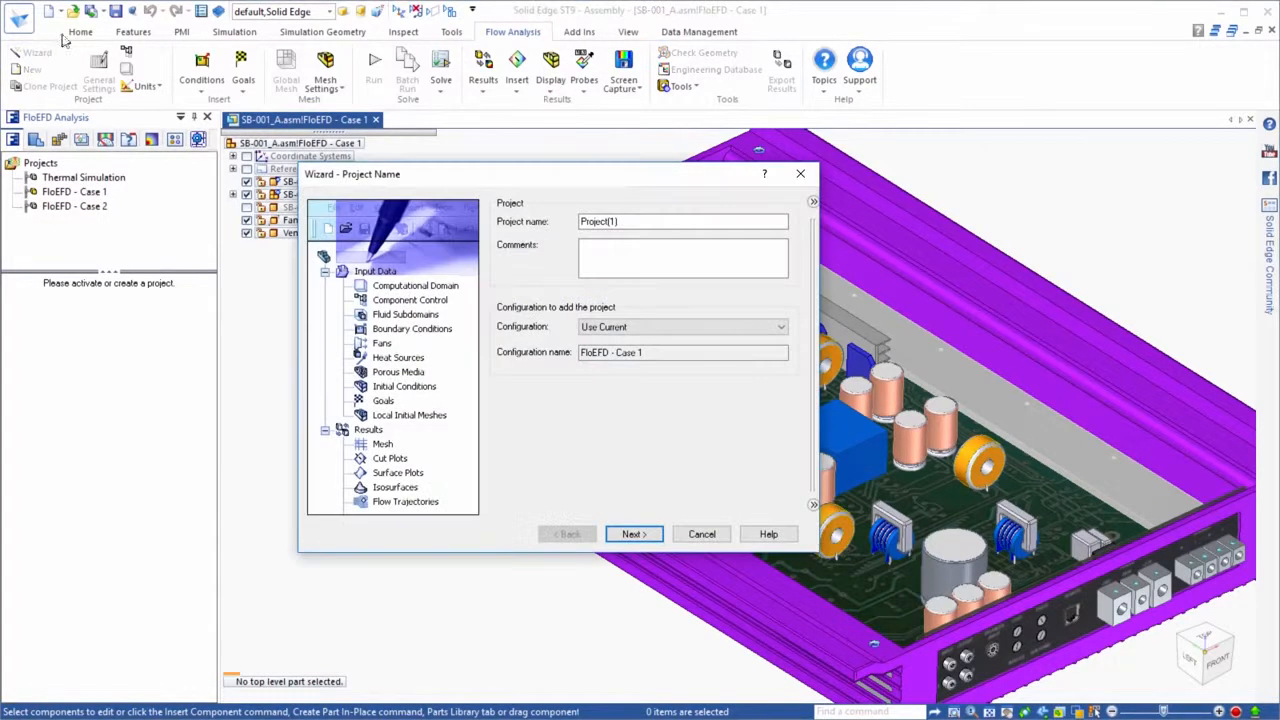
left_click(813, 202)
left_click_drag(705, 224, 576, 228)
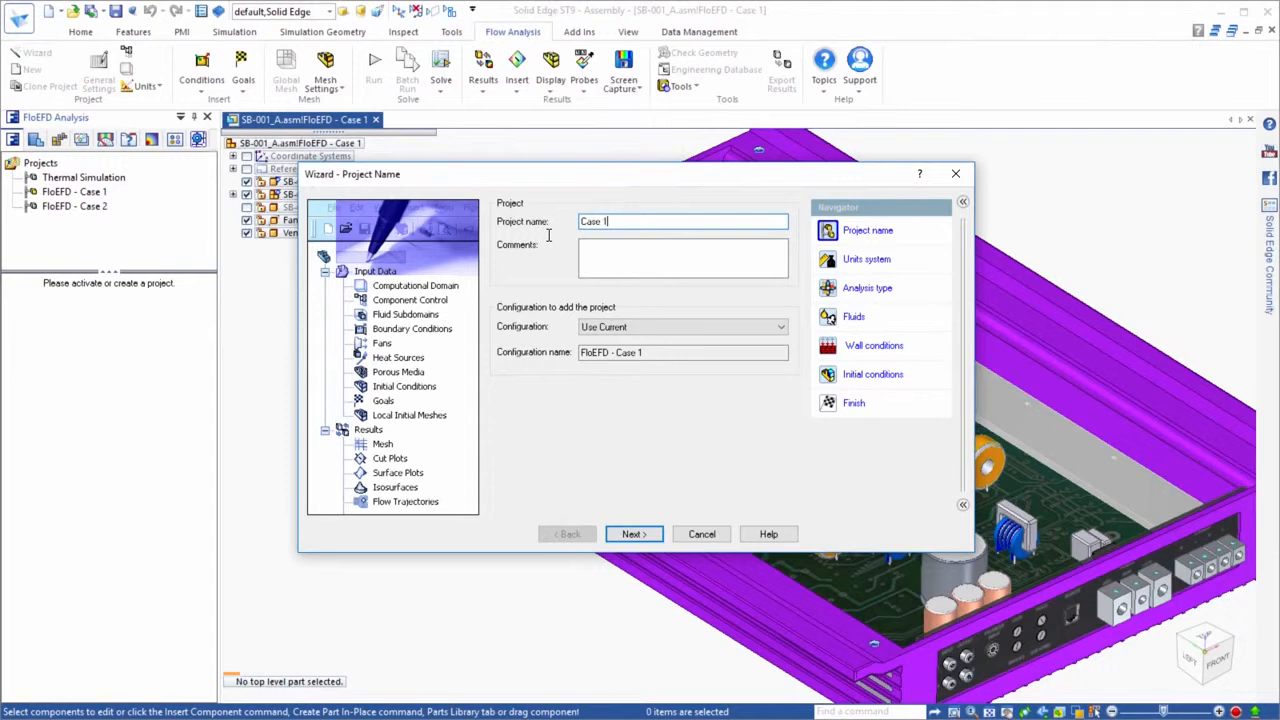
left_click(633, 535)
Choose the user-defined Electronics unit system and enable heat conduction in solids for the internal analysis.
left_click_drag(790, 262, 787, 303)
left_click(510, 296)
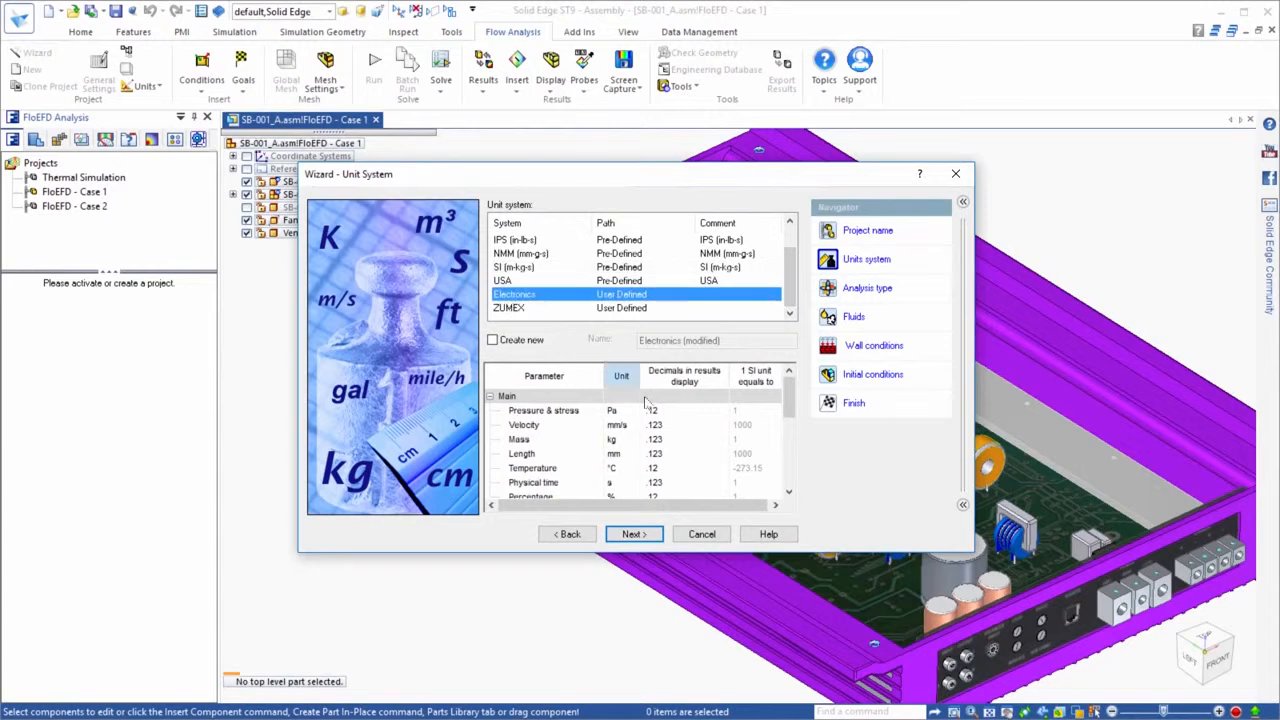
left_click(636, 535)
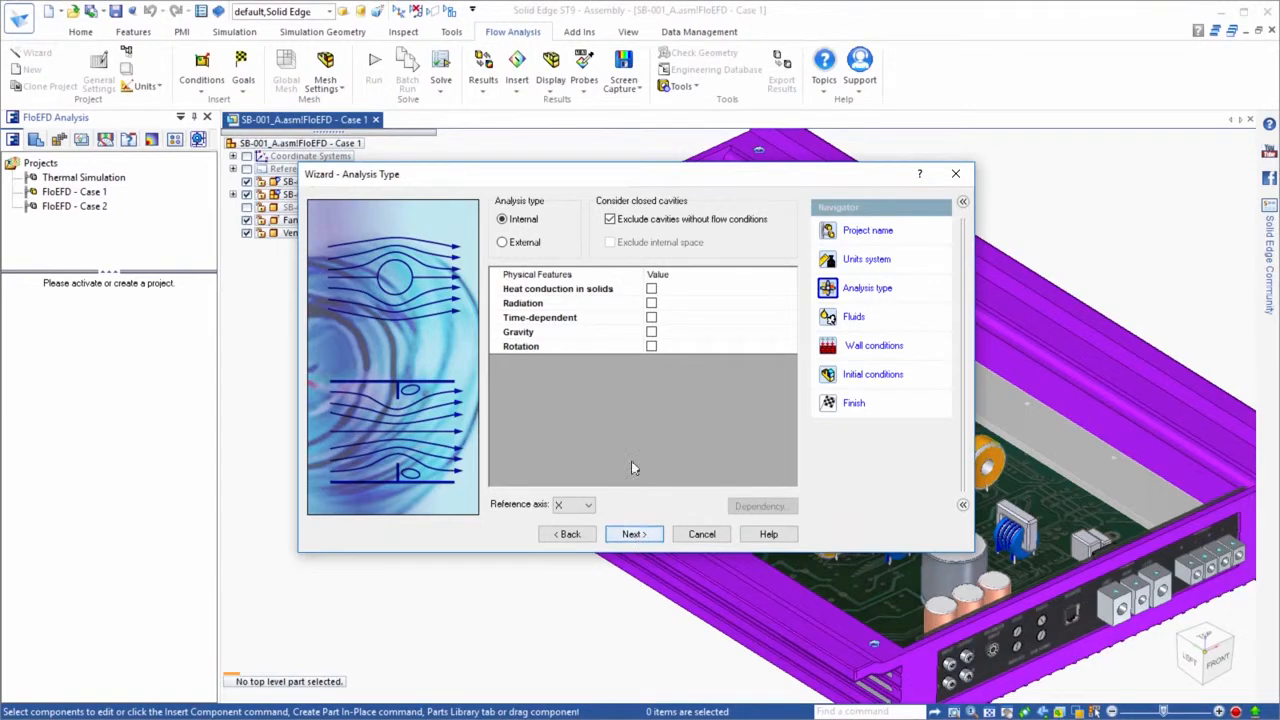
left_click(651, 289)
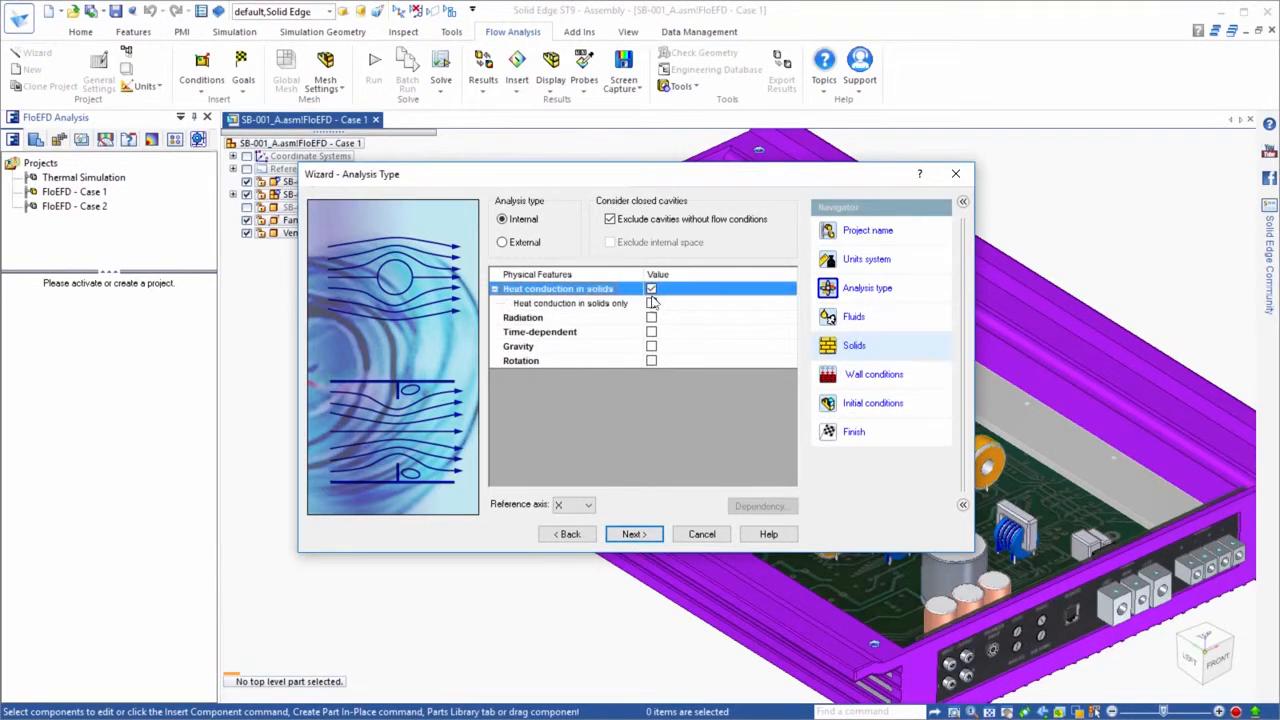
left_click(628, 534)
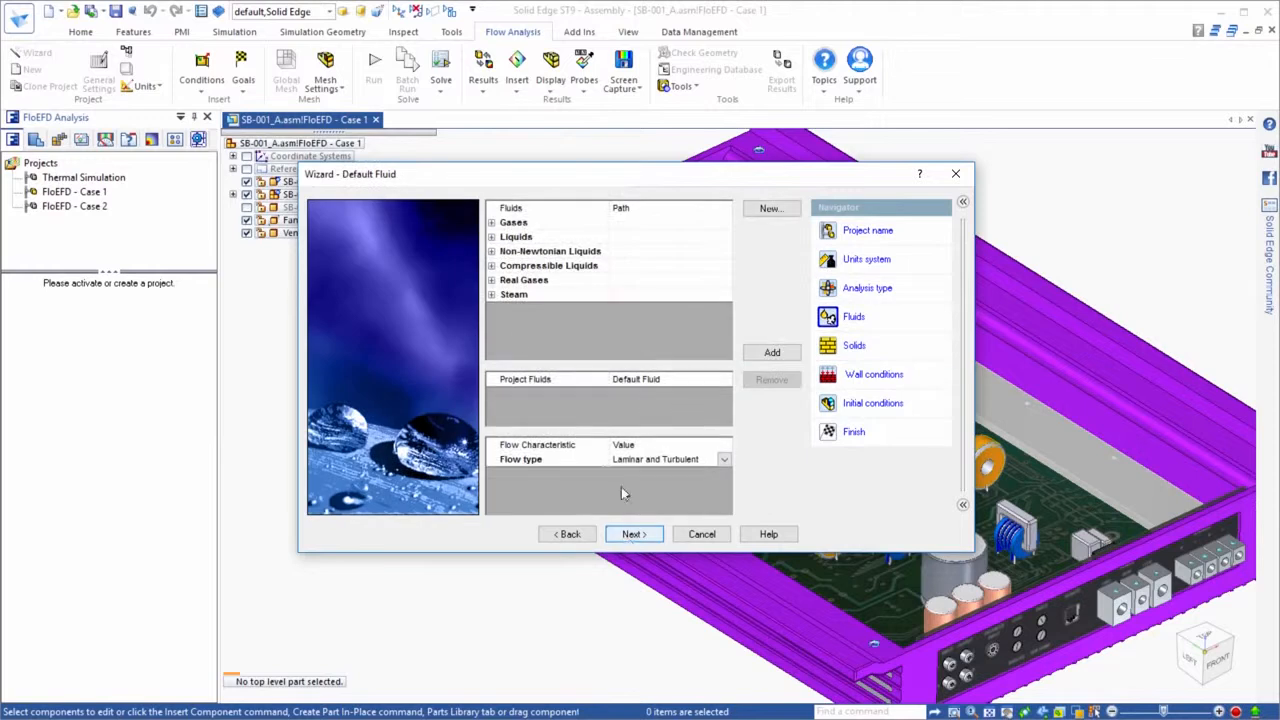
Add Air from the predefined gases as the default fluid and set Aluminum as the default solid.
left_click(491, 223)
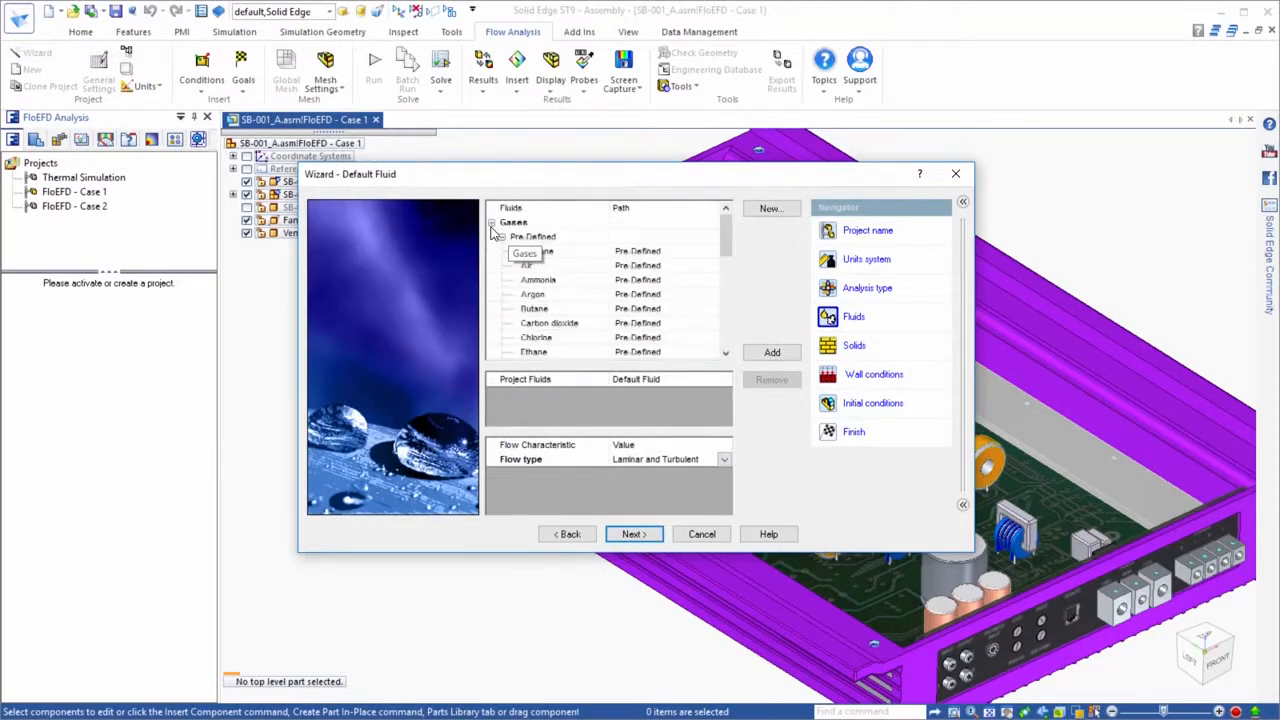
double_click(532, 280)
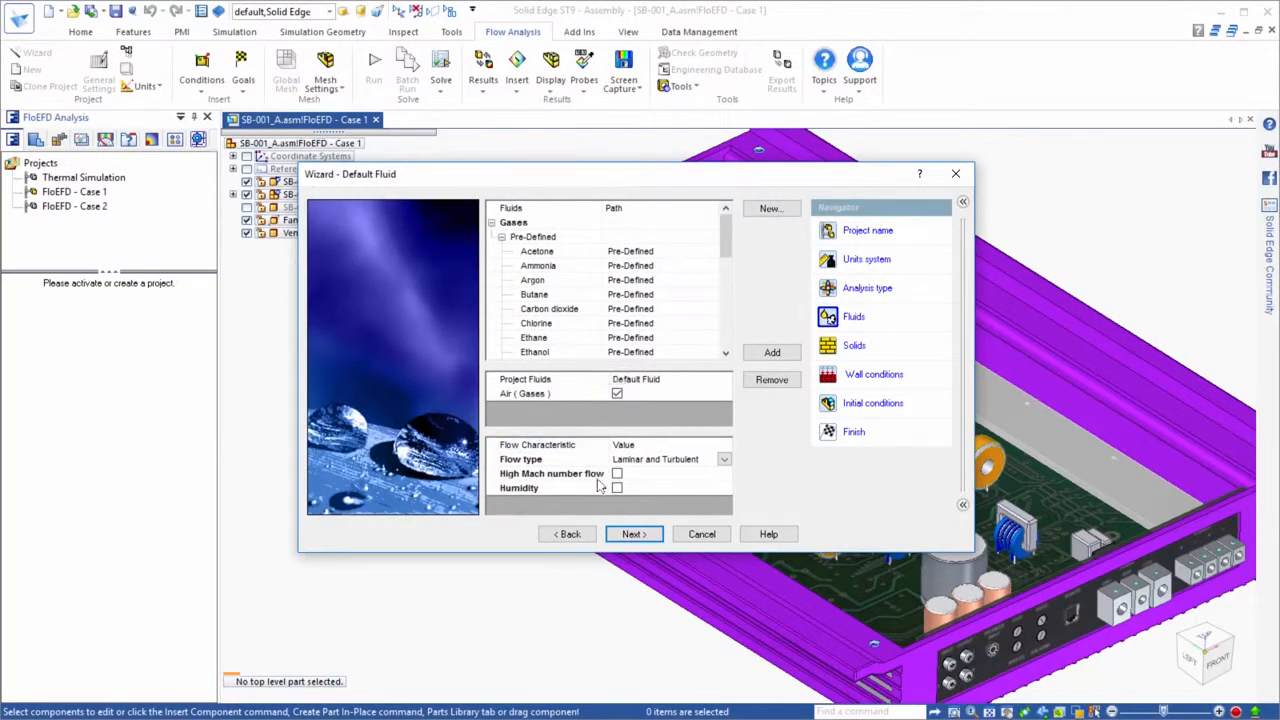
left_click(629, 535)
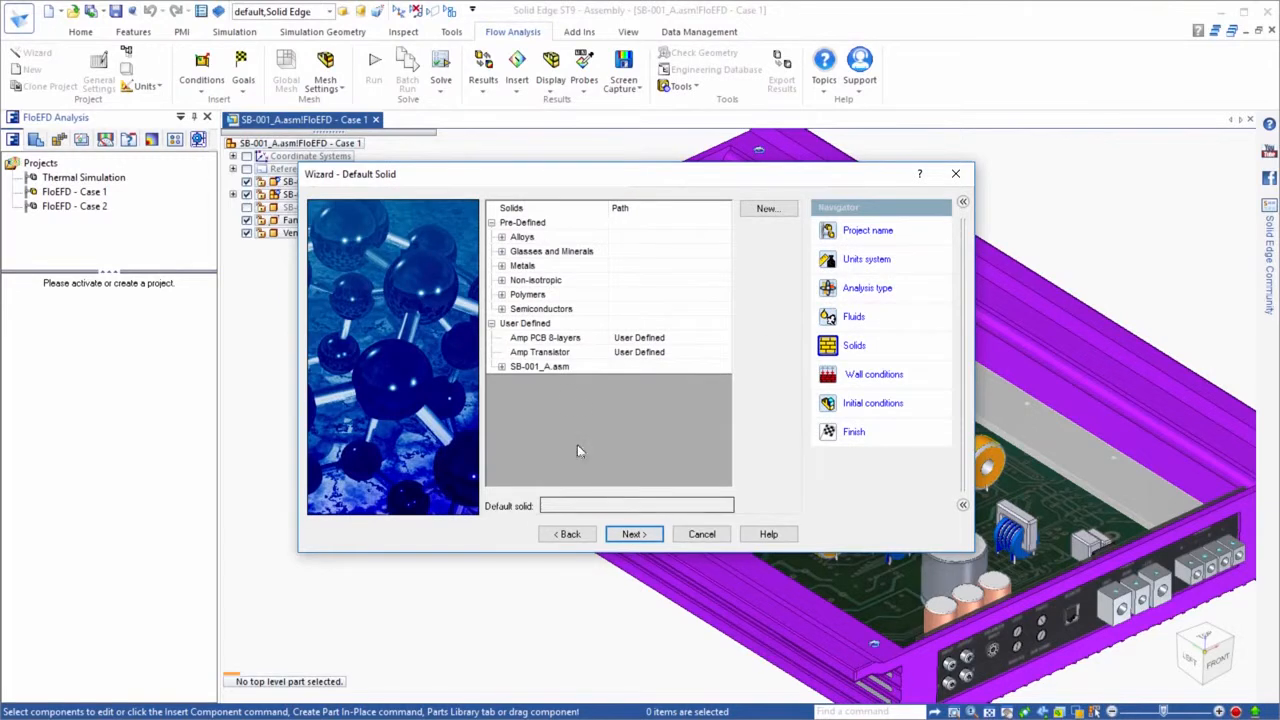
left_click(501, 265)
left_click(527, 281)
double_click(527, 281)
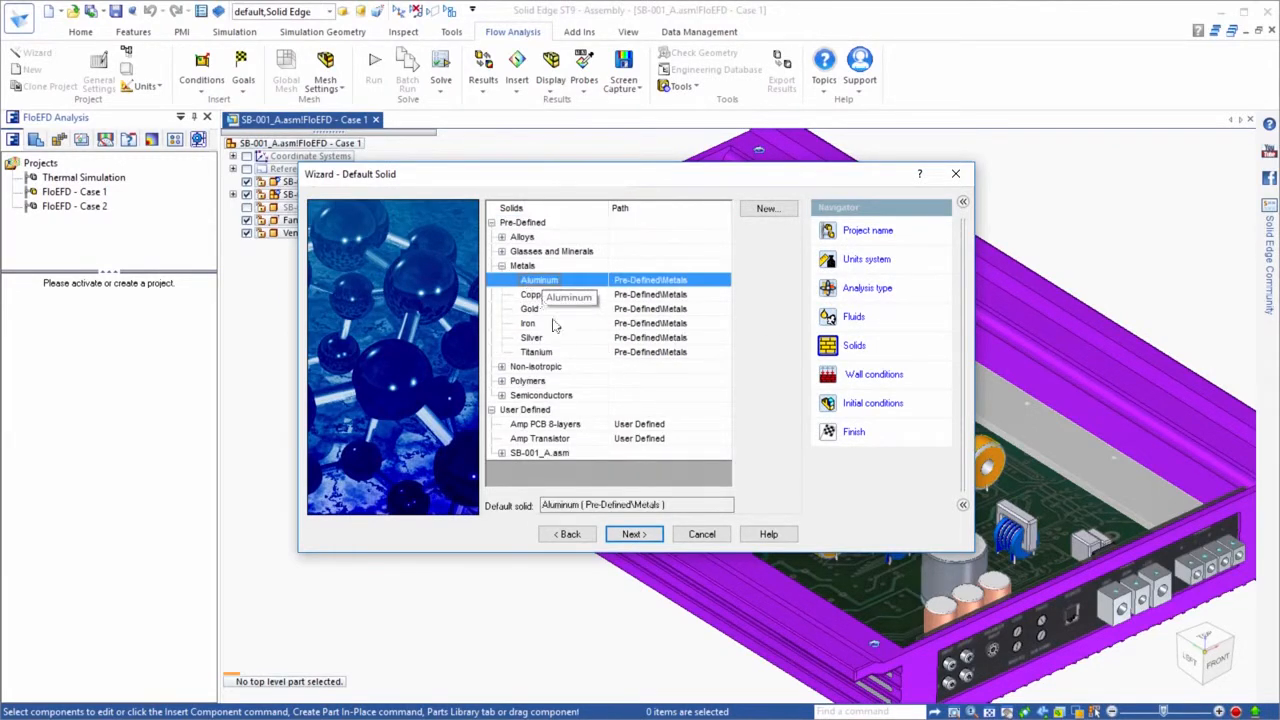
left_click(623, 534)
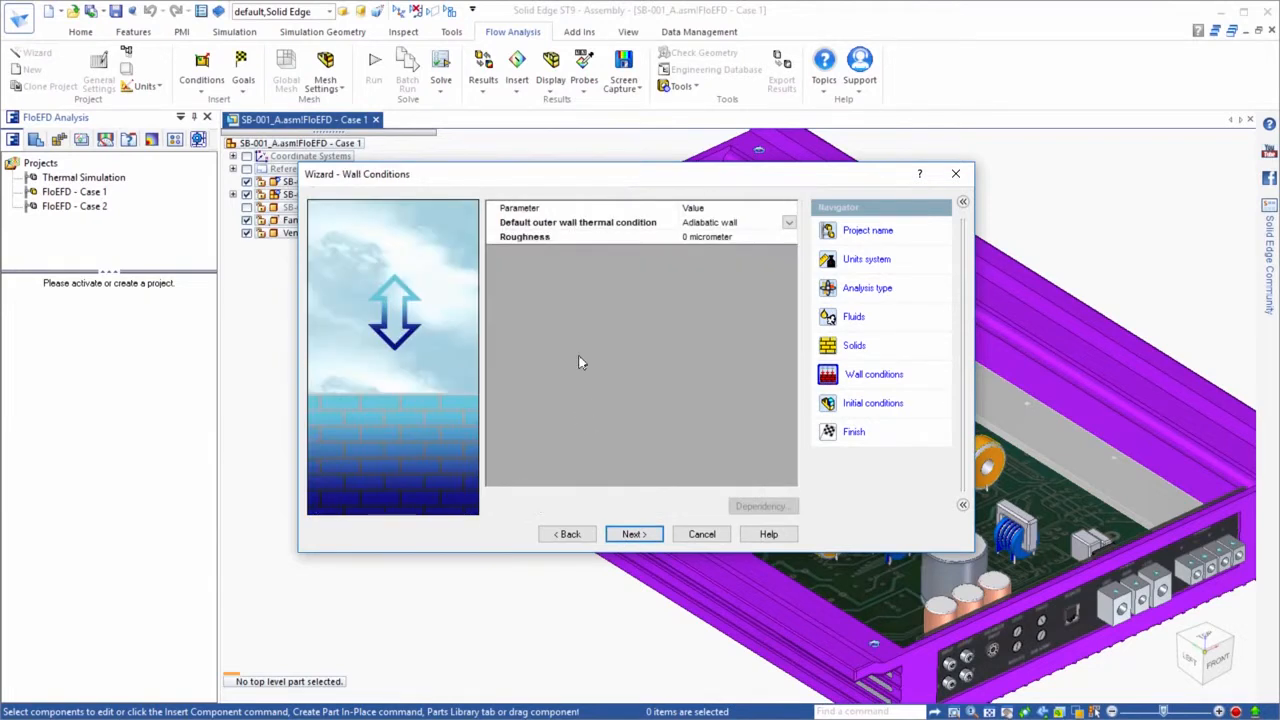
Set the default outer wall condition to a heat transfer coefficient of 5 W/m^2/K with an external fluid temperature of 25 °C.
left_click(789, 223)
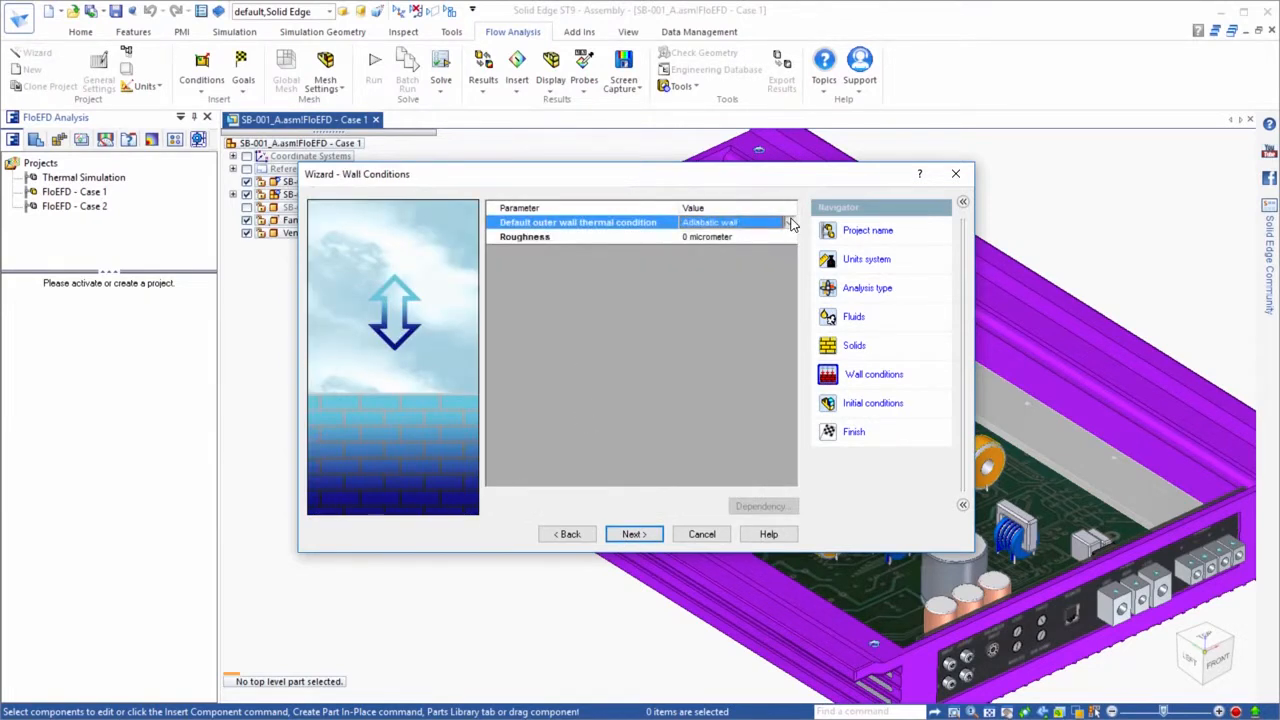
left_click(790, 223)
left_click(775, 250)
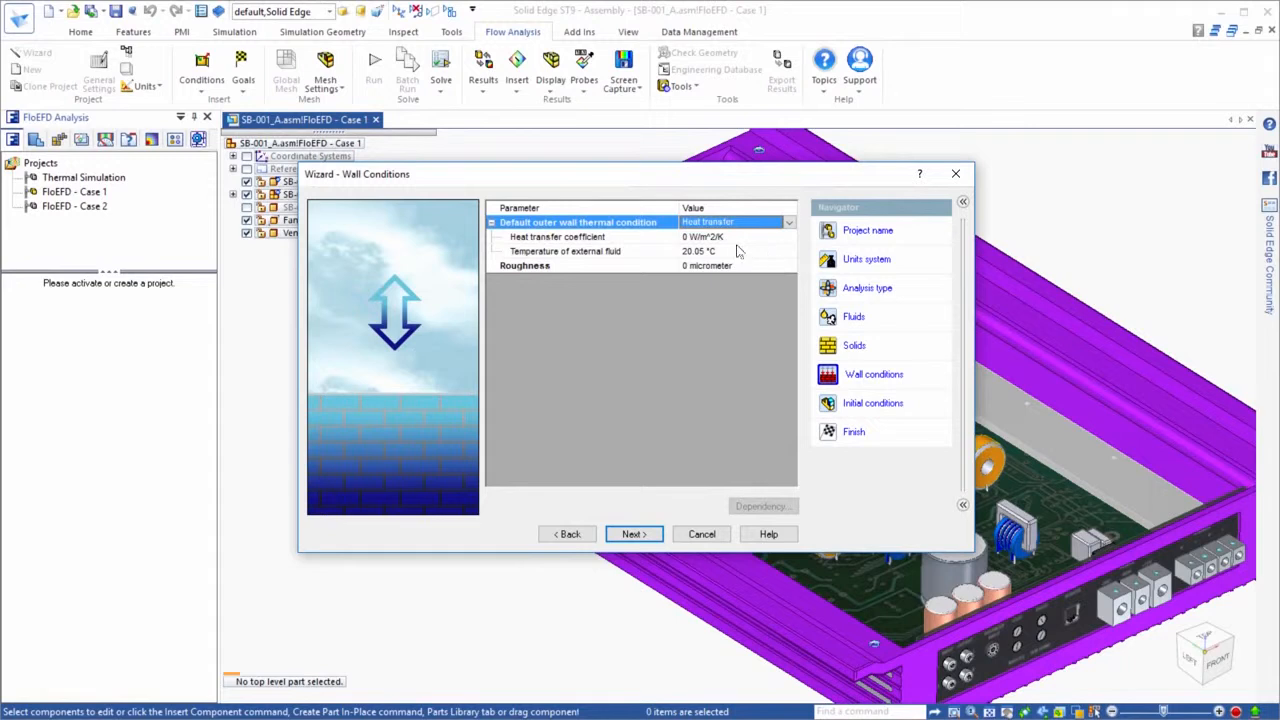
left_click(737, 236)
type("5")
left_click(678, 252)
type("2")
key("Return")
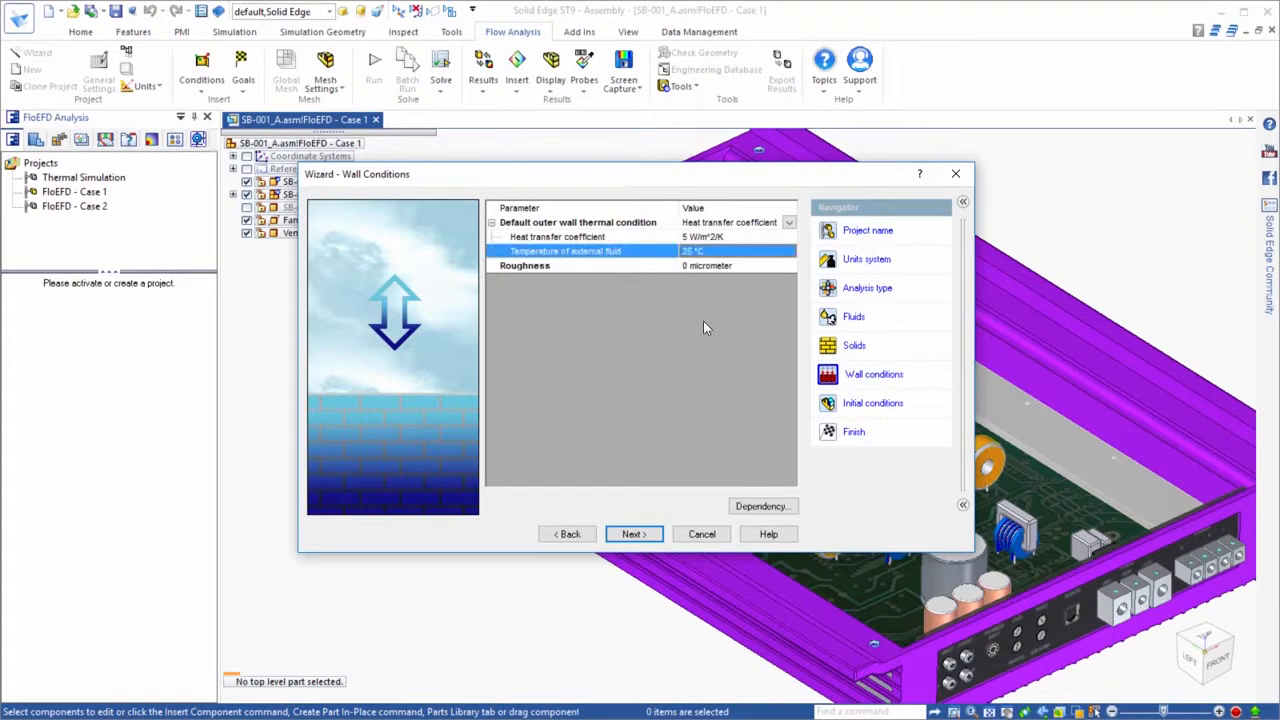
left_click(651, 532)
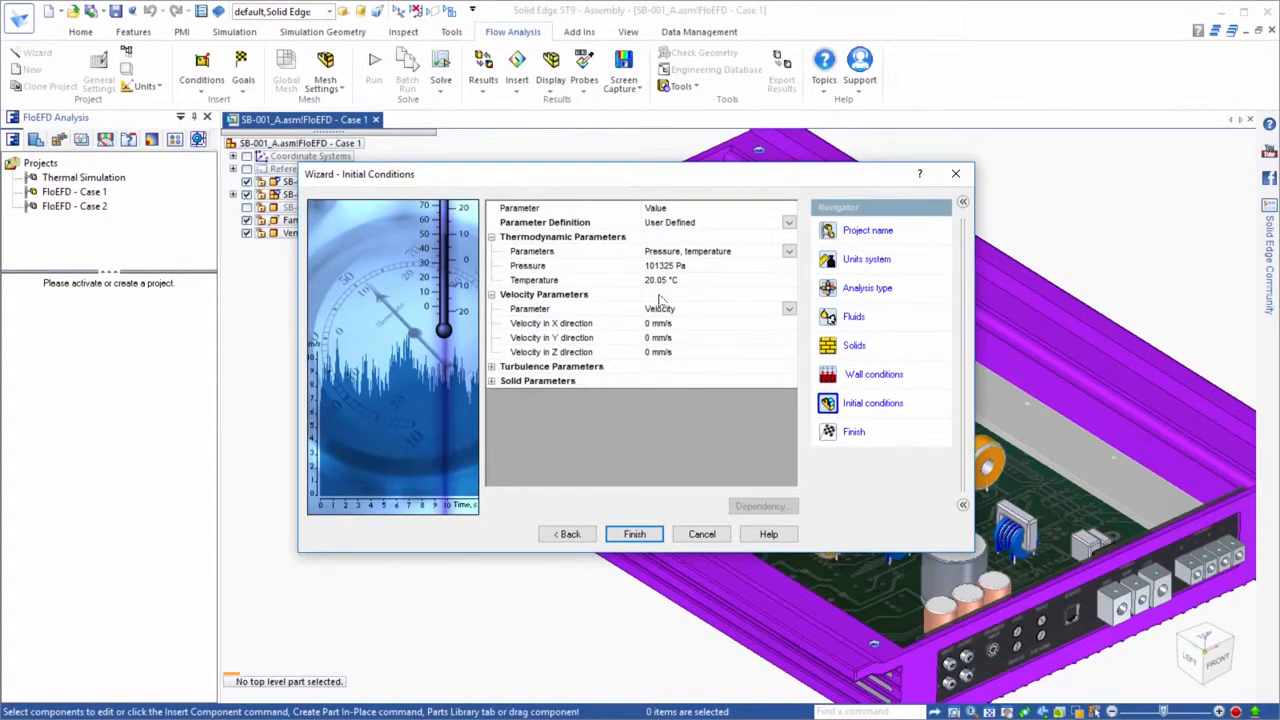
Set the initial fluid and solid temperatures to 25 °C and finish creating the project.
left_click(650, 281)
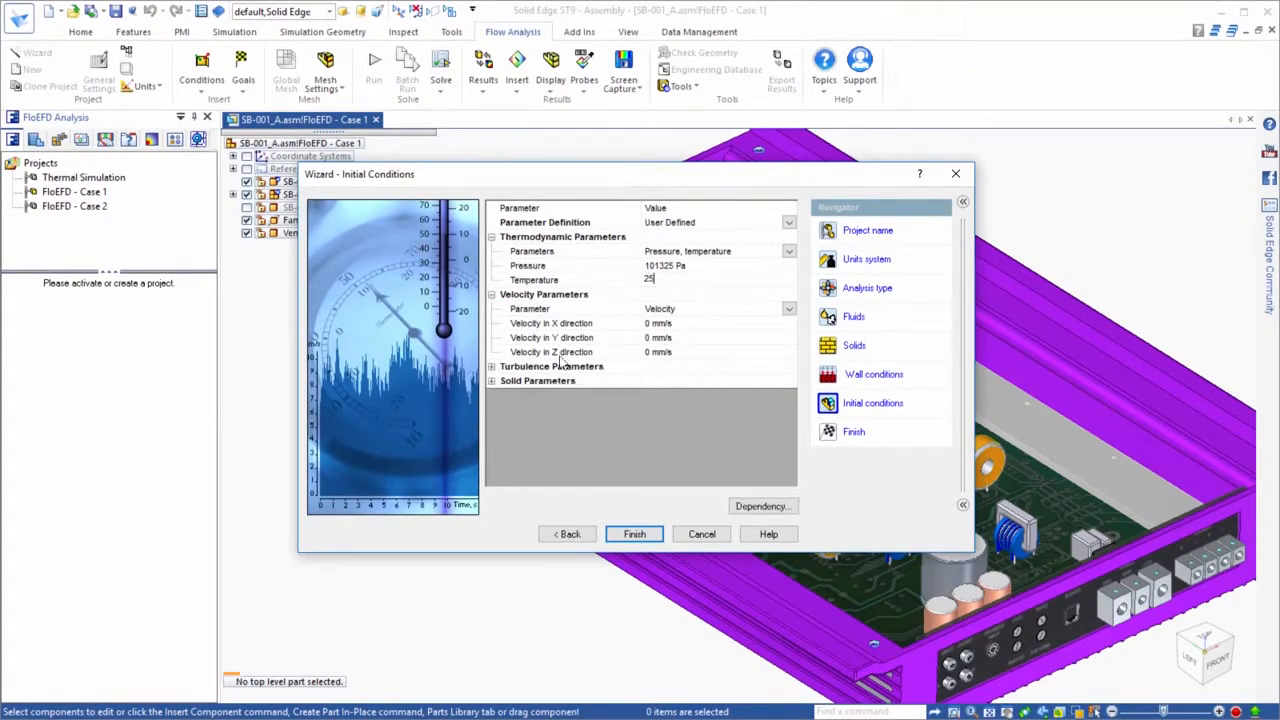
left_click(491, 381)
left_click(660, 394)
type("25")
left_click(634, 534)
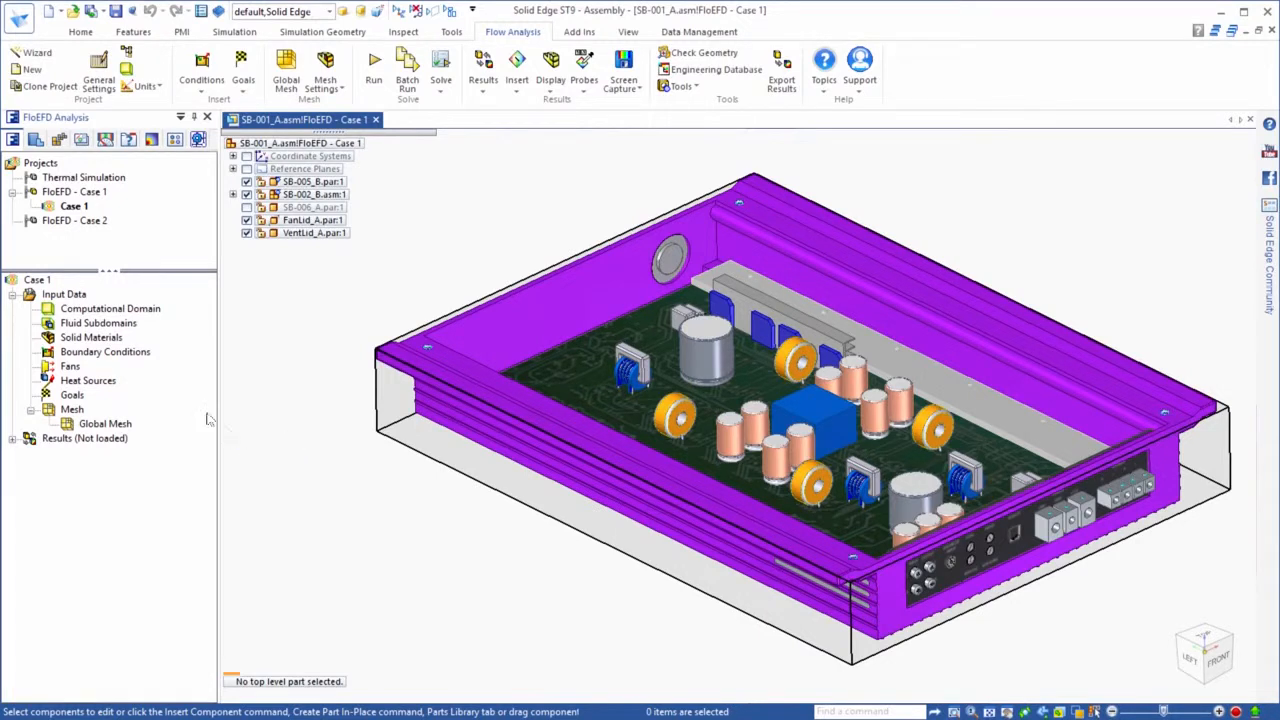
Hide the computational domain and assign the Amp PCB 8-layers material to the SB-004_A circuit board with Z as the anisotropy axis.
right_click(127, 312)
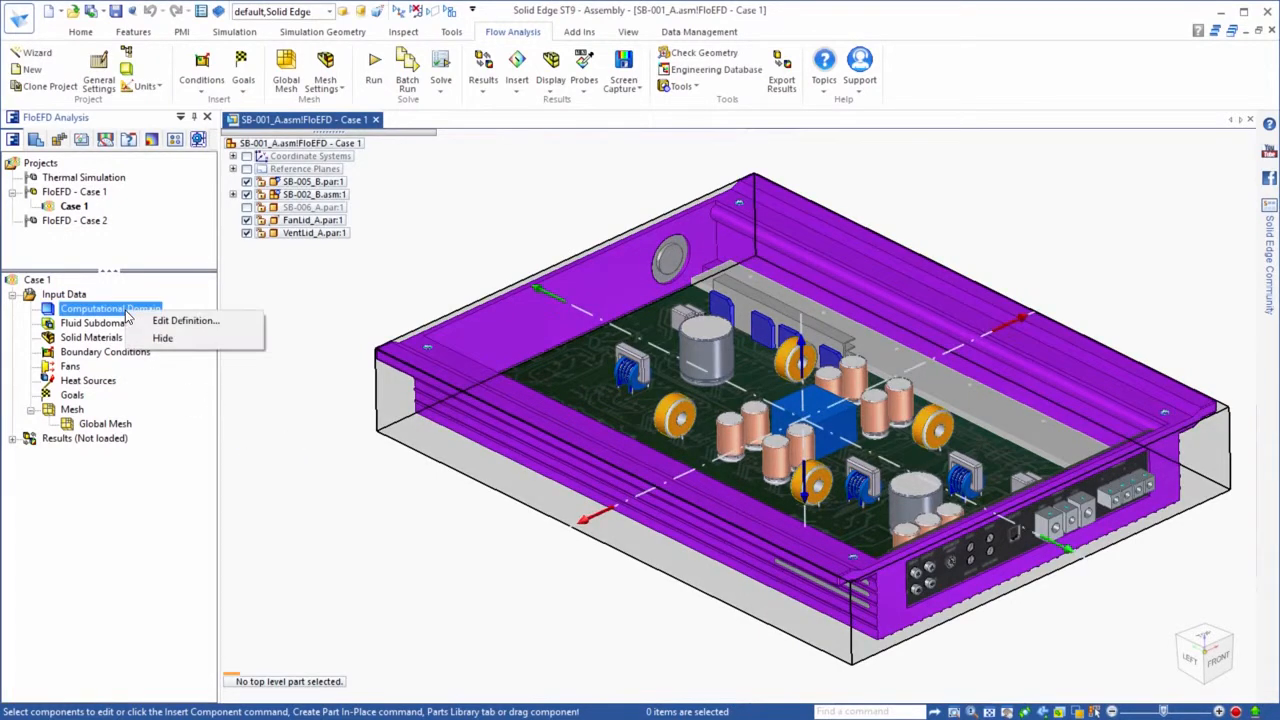
left_click(162, 338)
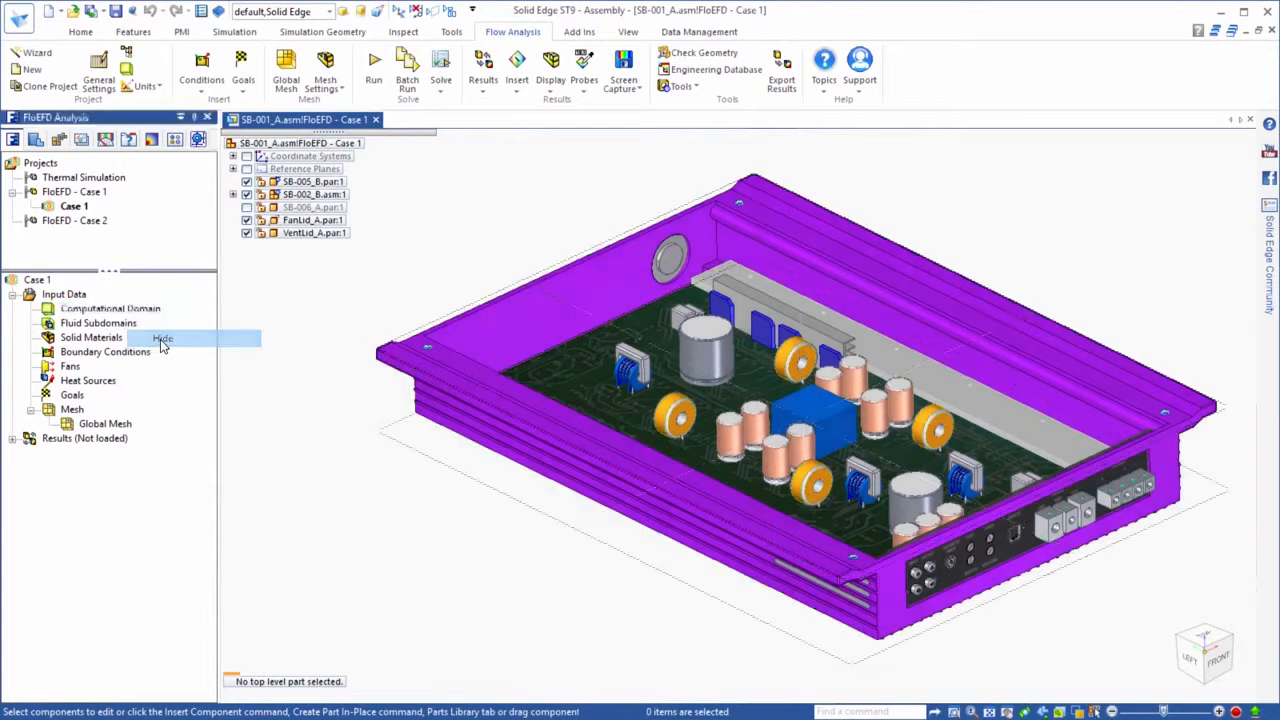
right_click(100, 340)
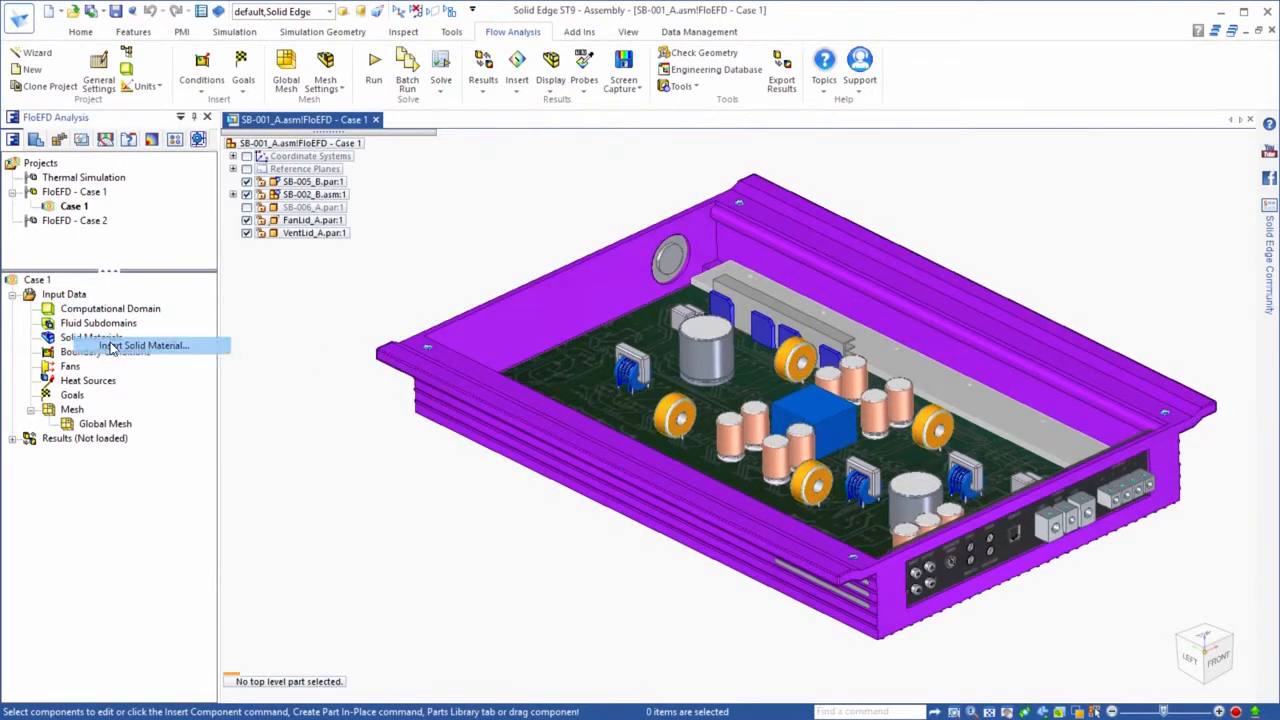
left_click(215, 346)
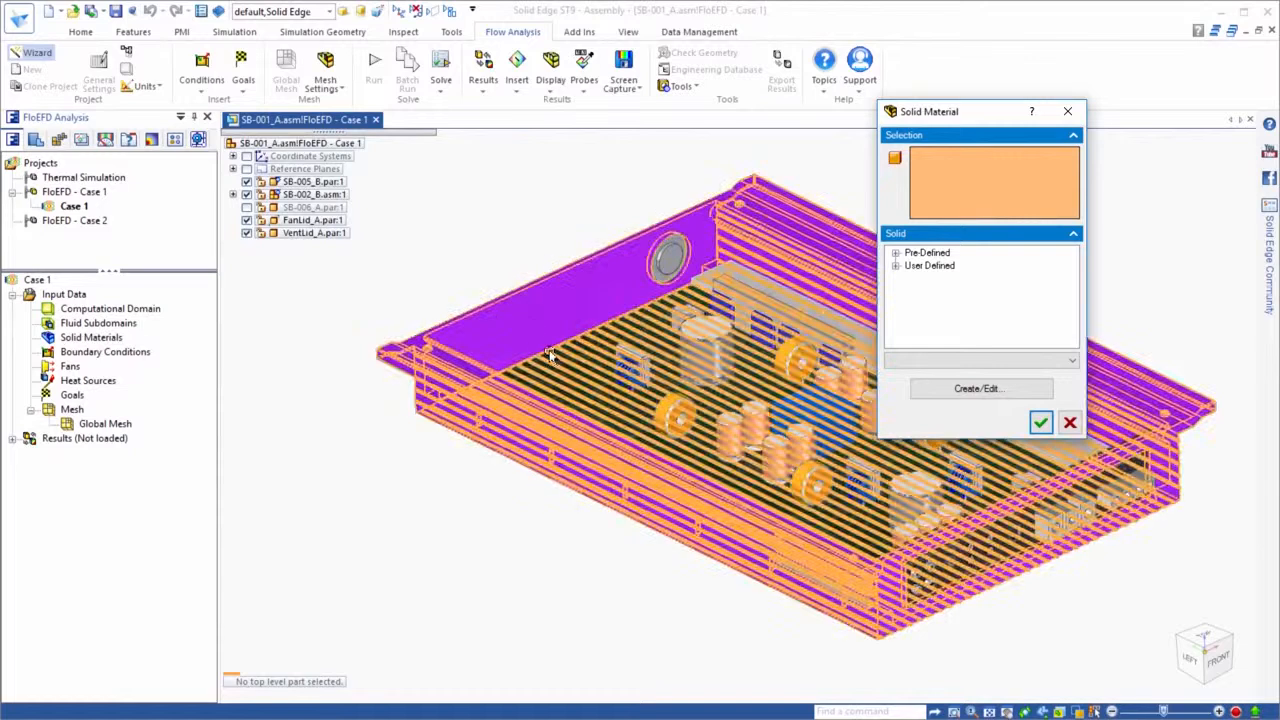
left_click(559, 365)
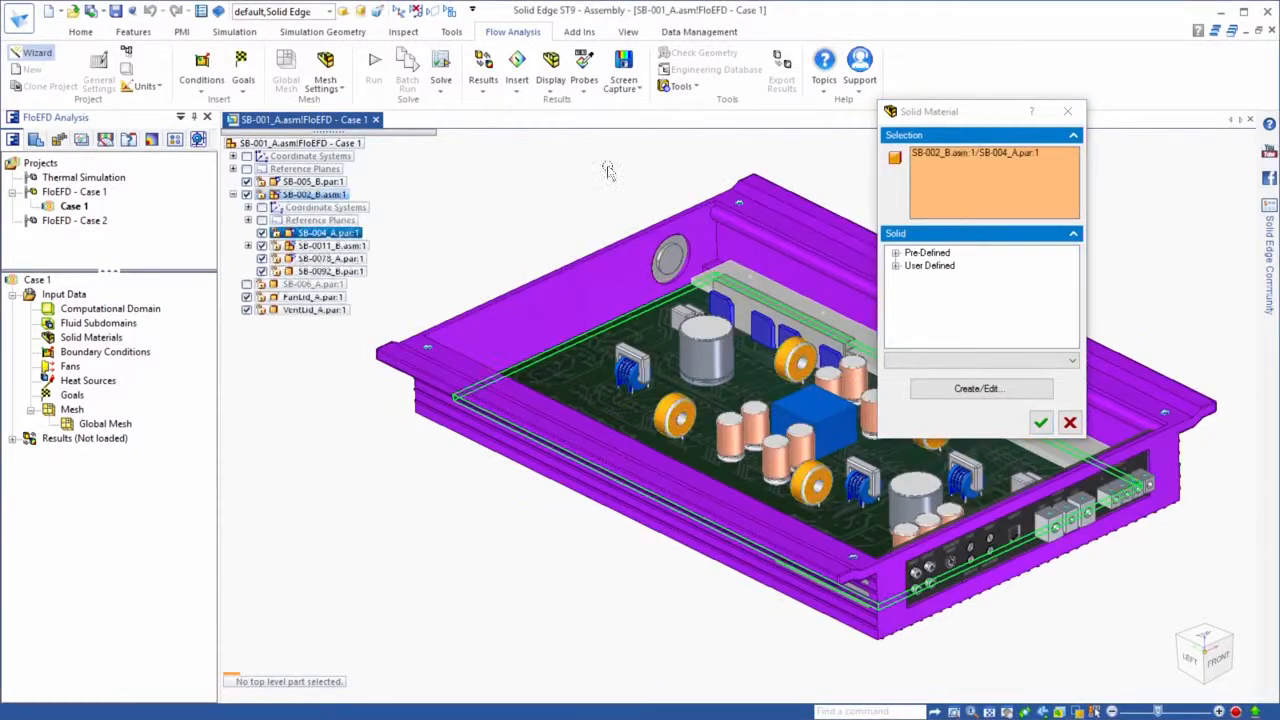
left_click(896, 266)
left_click(924, 279)
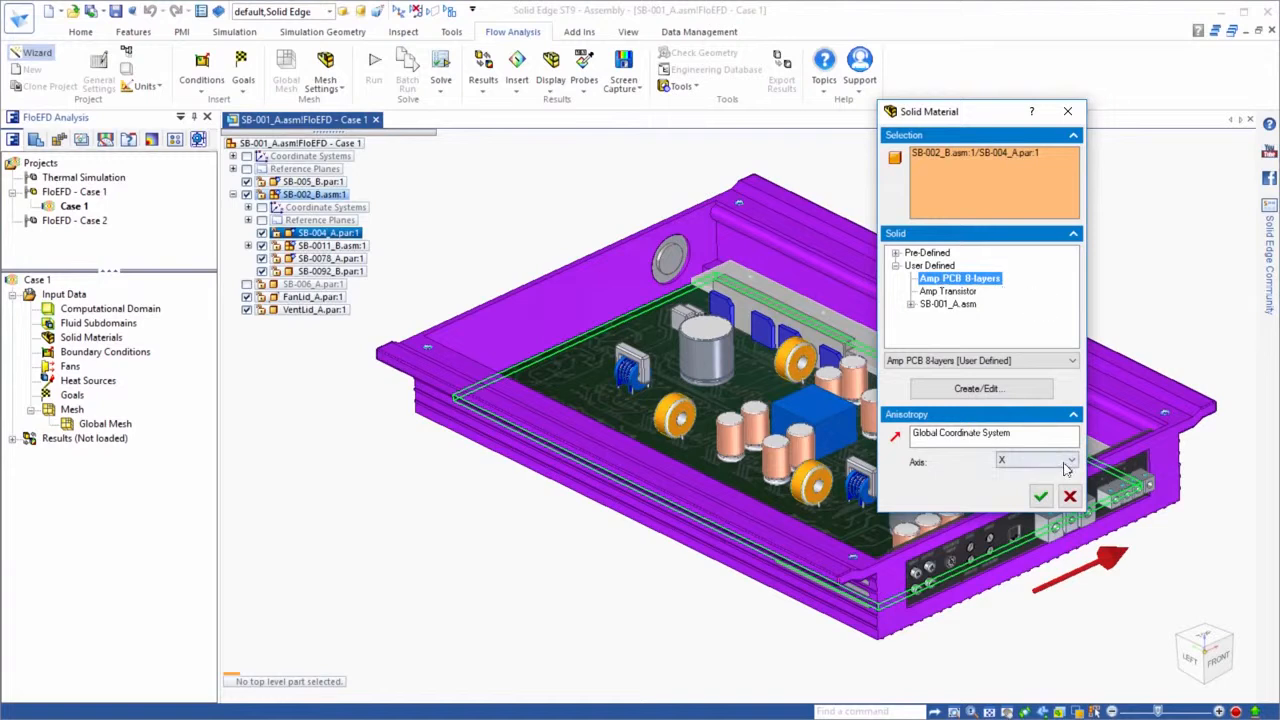
left_click(1040, 460)
left_click(1022, 497)
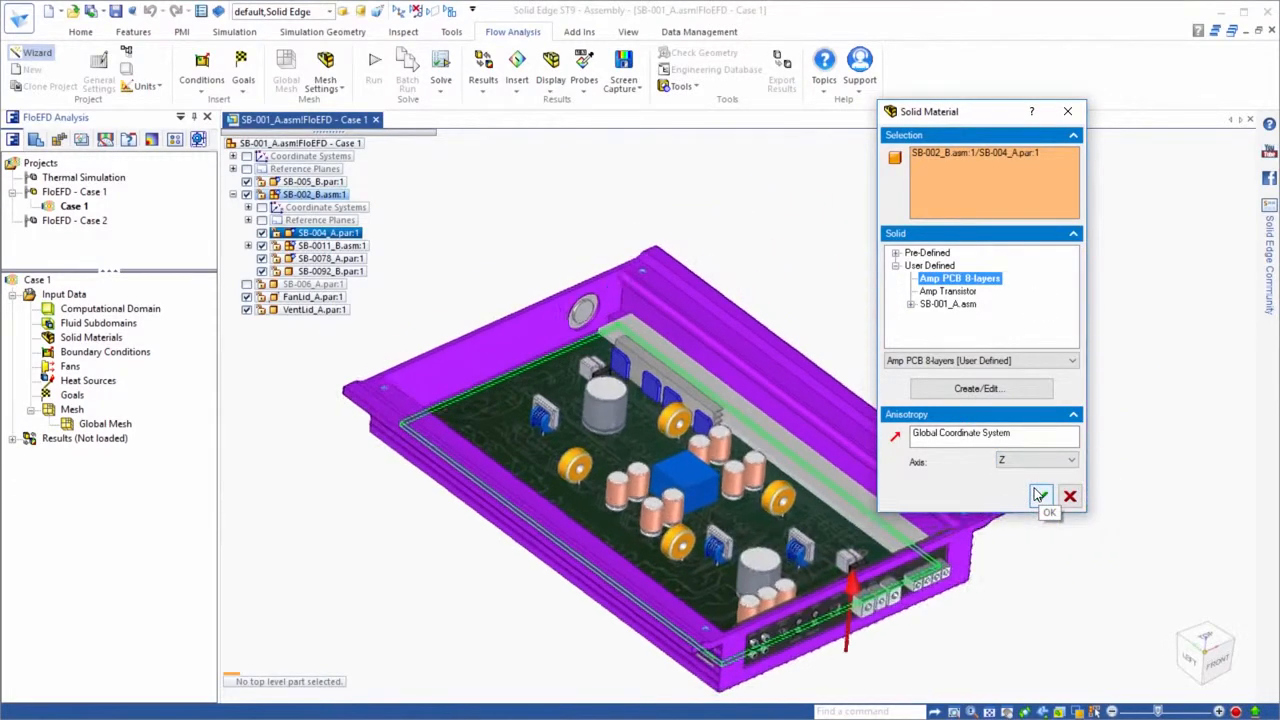
left_click(1041, 497)
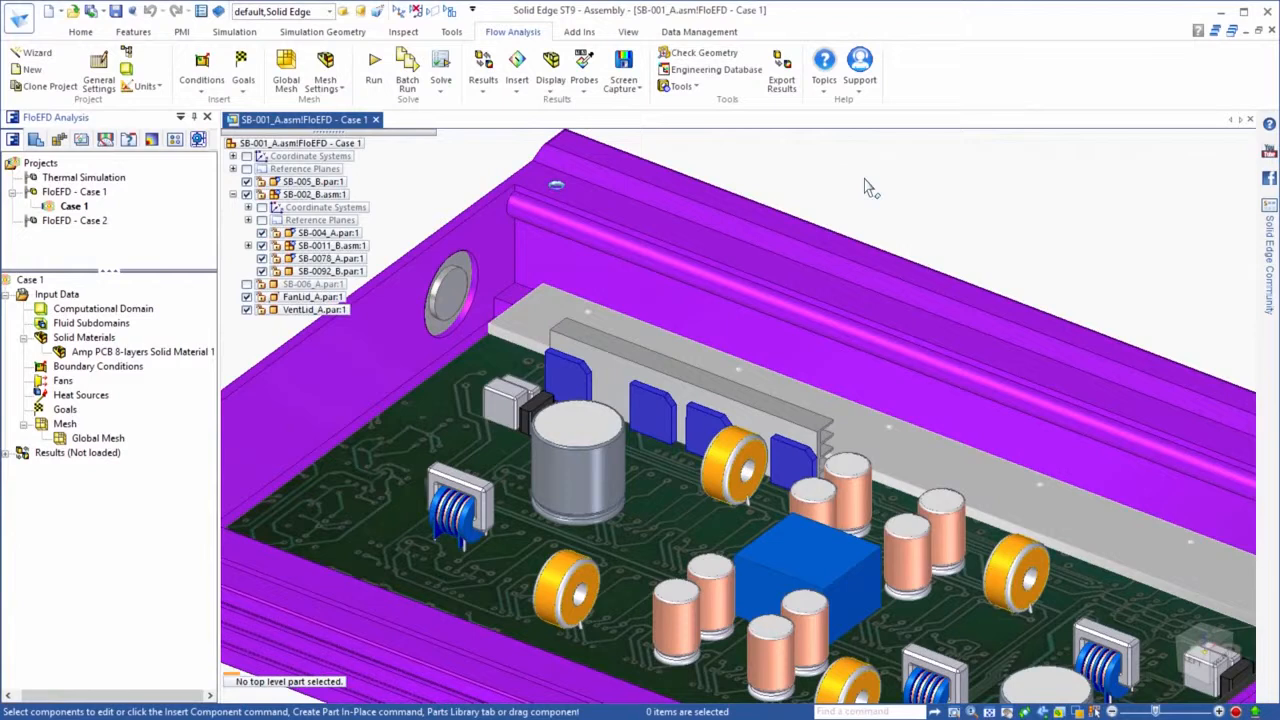
Assign the Amp Transistor material to the blue transistors along the heat sink and hide the SB-005_B enclosure.
left_click(563, 346)
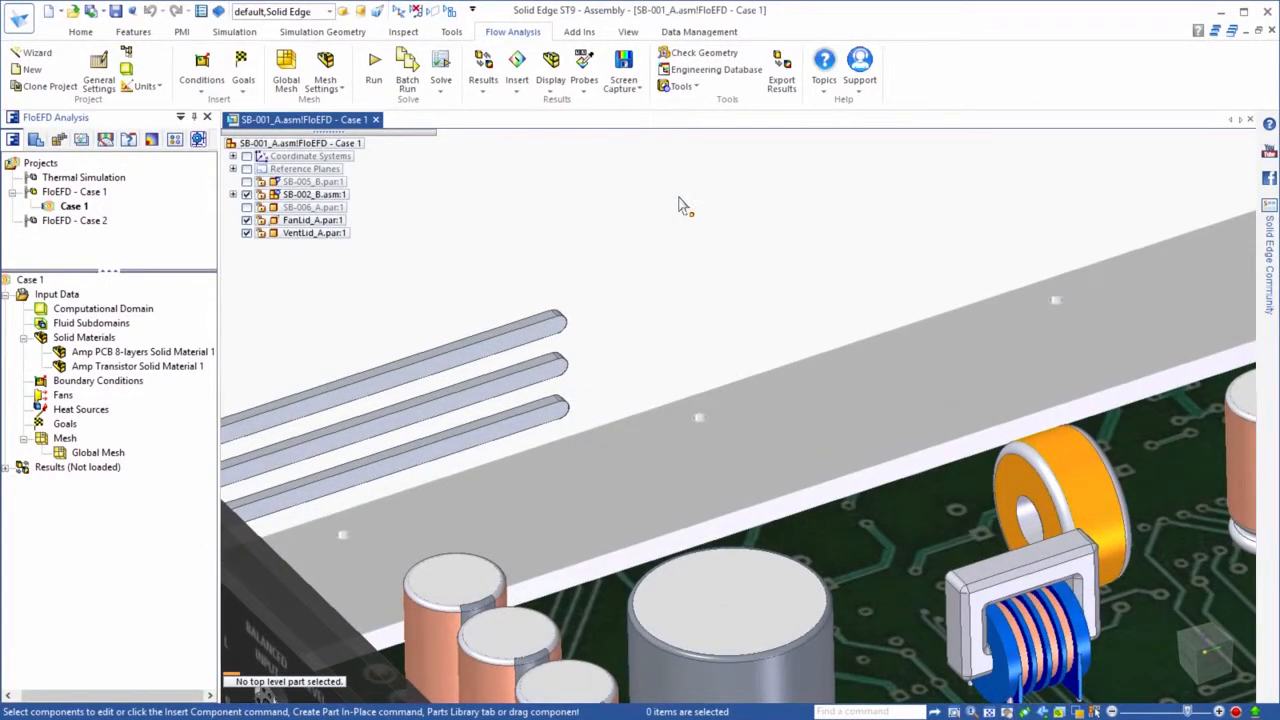
Apply an Environment Pressure boundary condition of 101325 Pa and 25 °C to the three slot faces of VentLid_A.
left_click(548, 338)
left_click(533, 381, "ctrl")
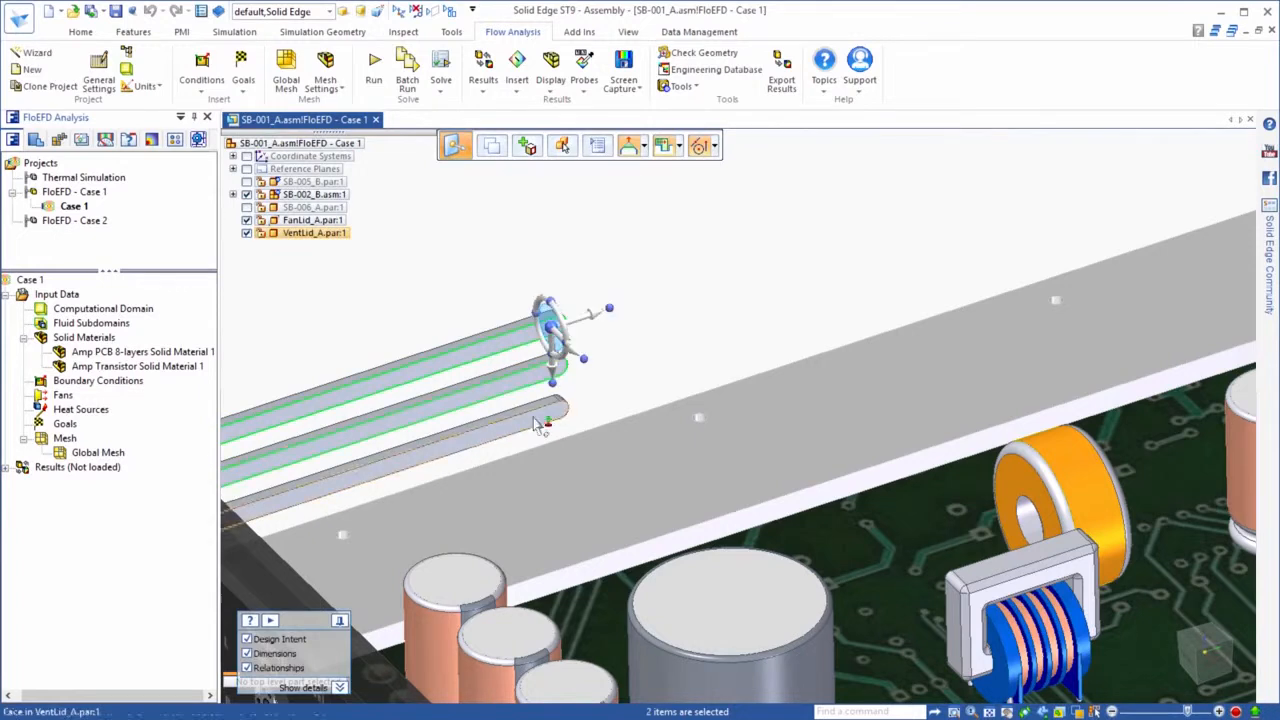
left_click(535, 425, "ctrl")
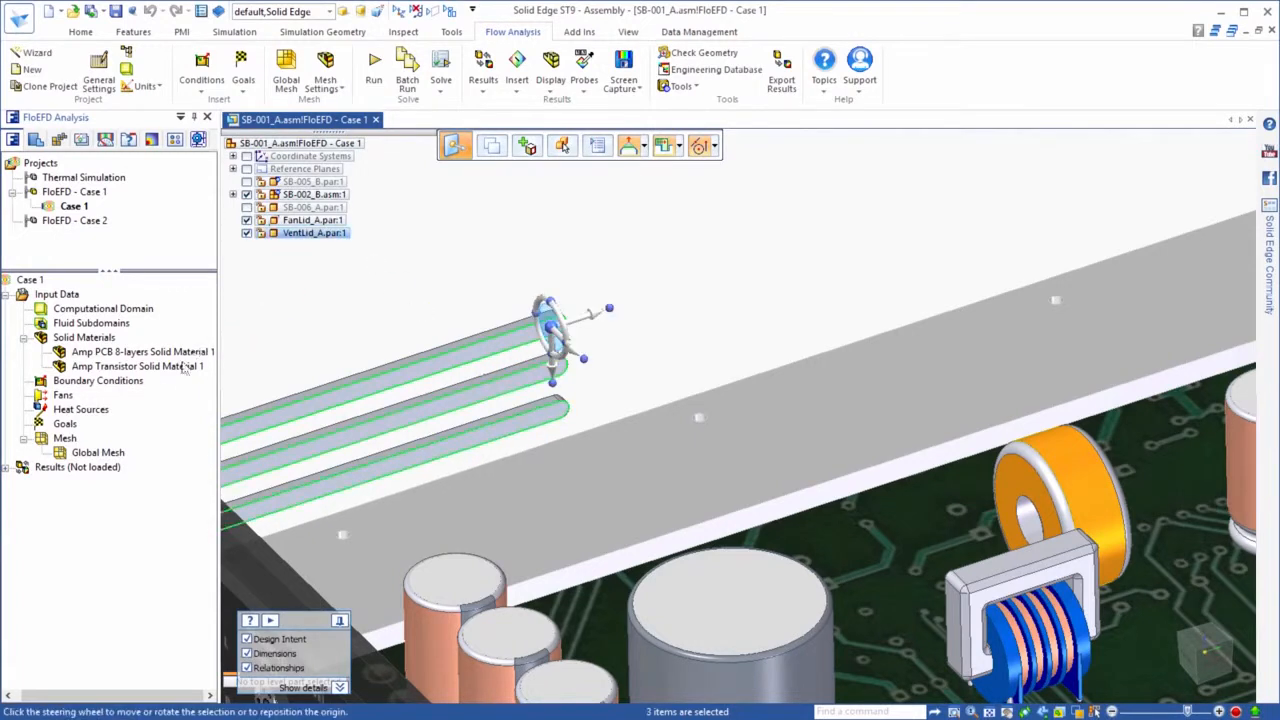
right_click(137, 386)
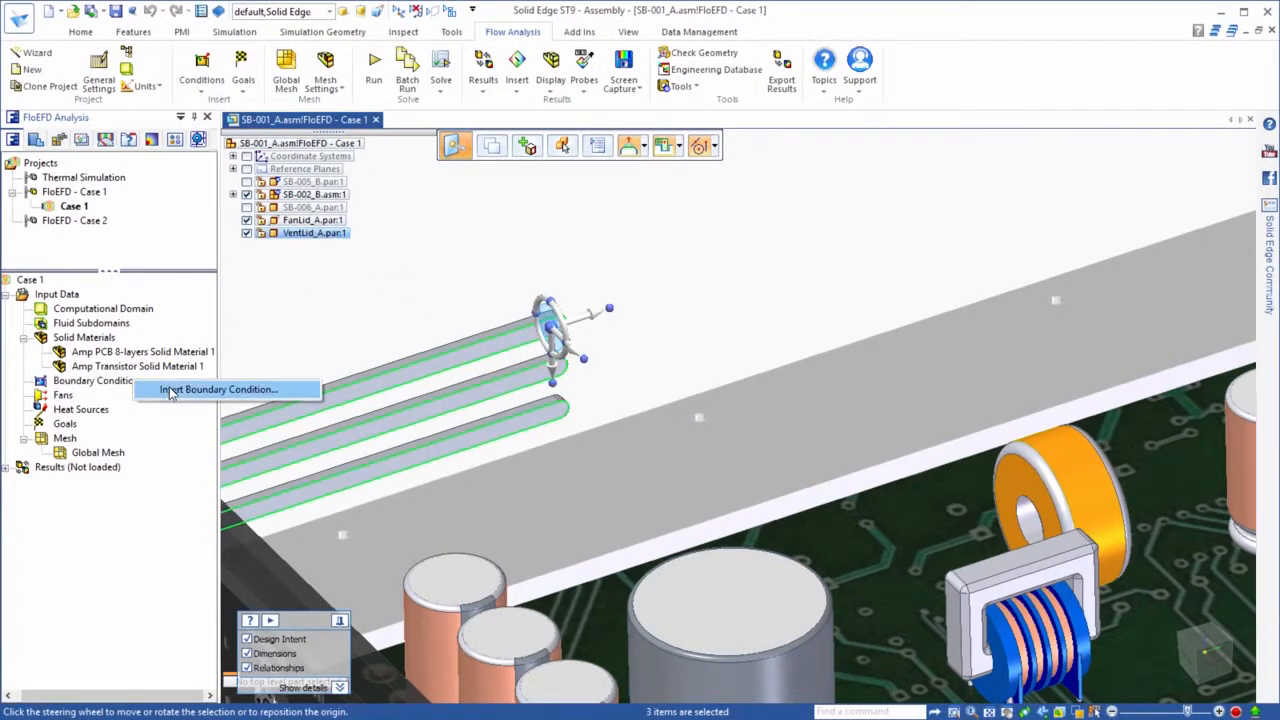
left_click(170, 393)
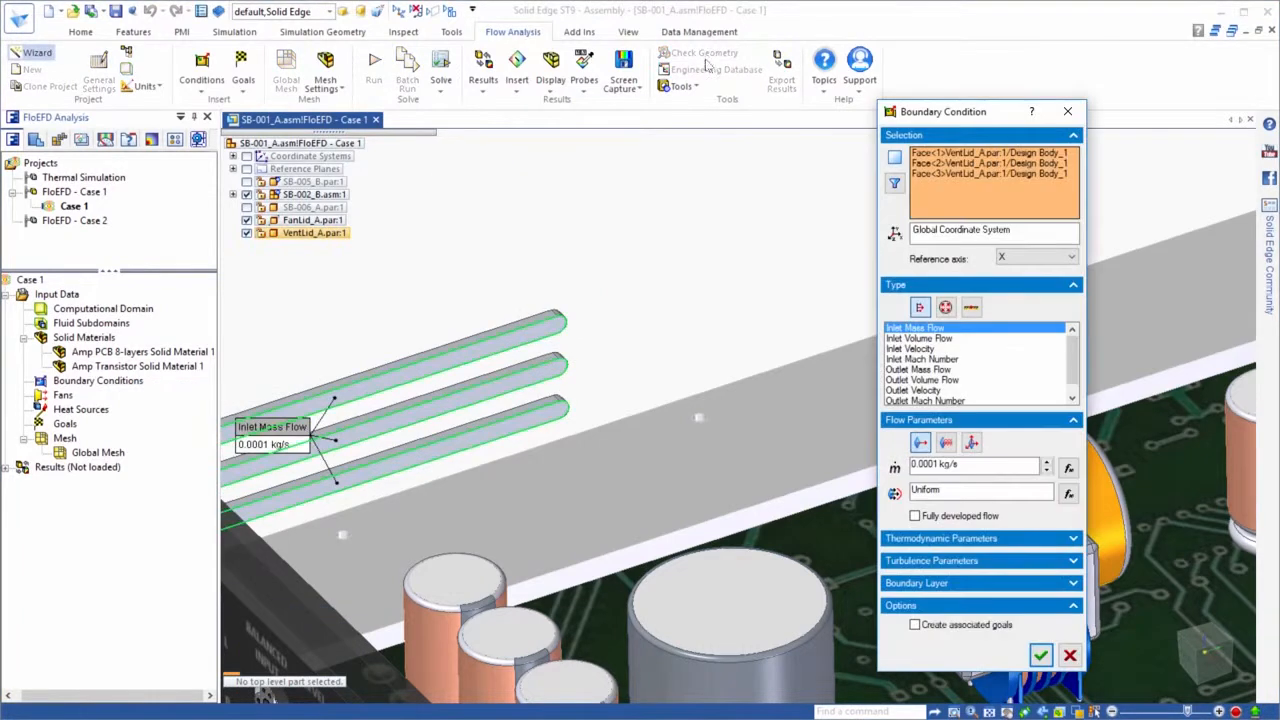
left_click(946, 308)
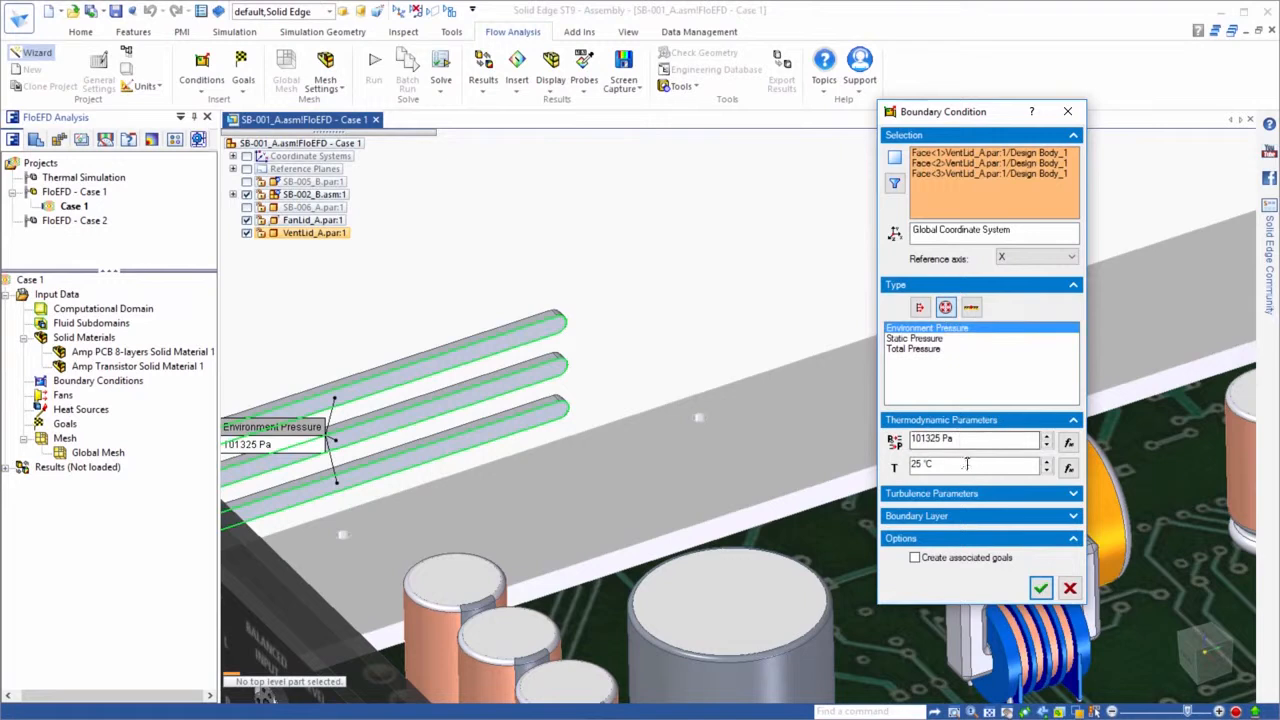
left_click(1041, 591)
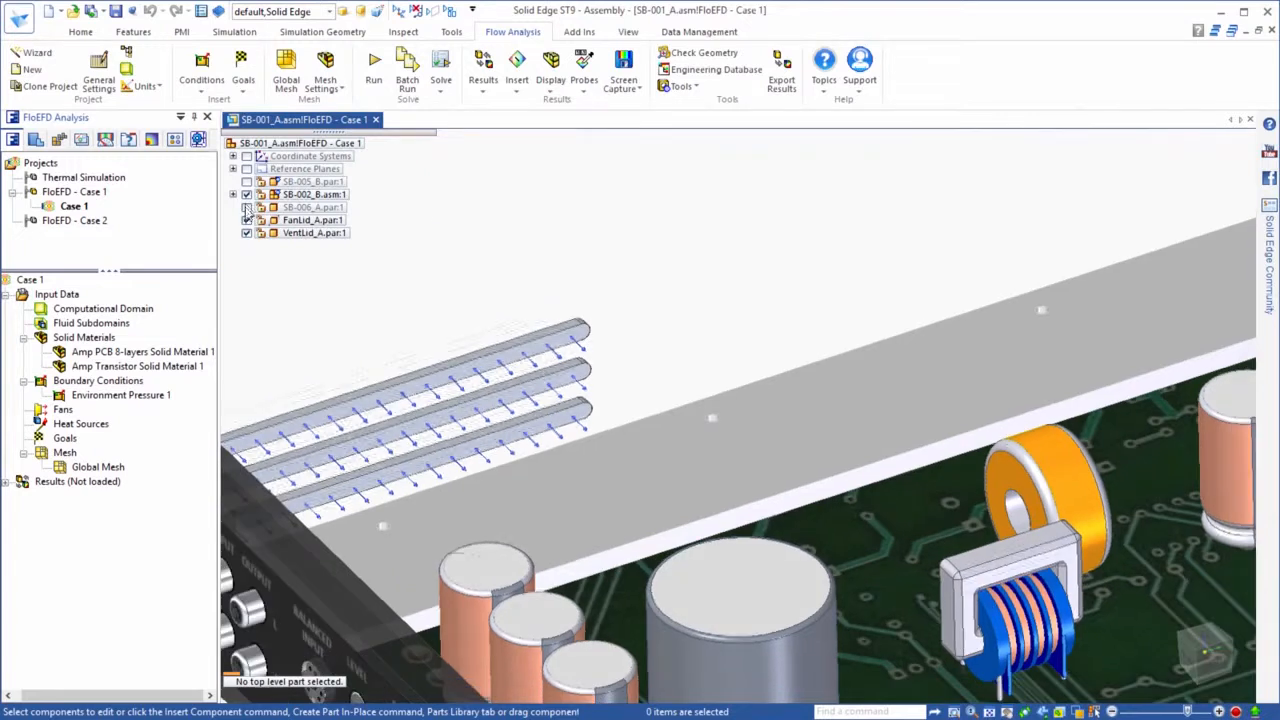
Show the SB-005_B enclosure and apply an Outer Wall boundary condition with a 25 °C wall temperature to its two side flange faces.
left_click(247, 182)
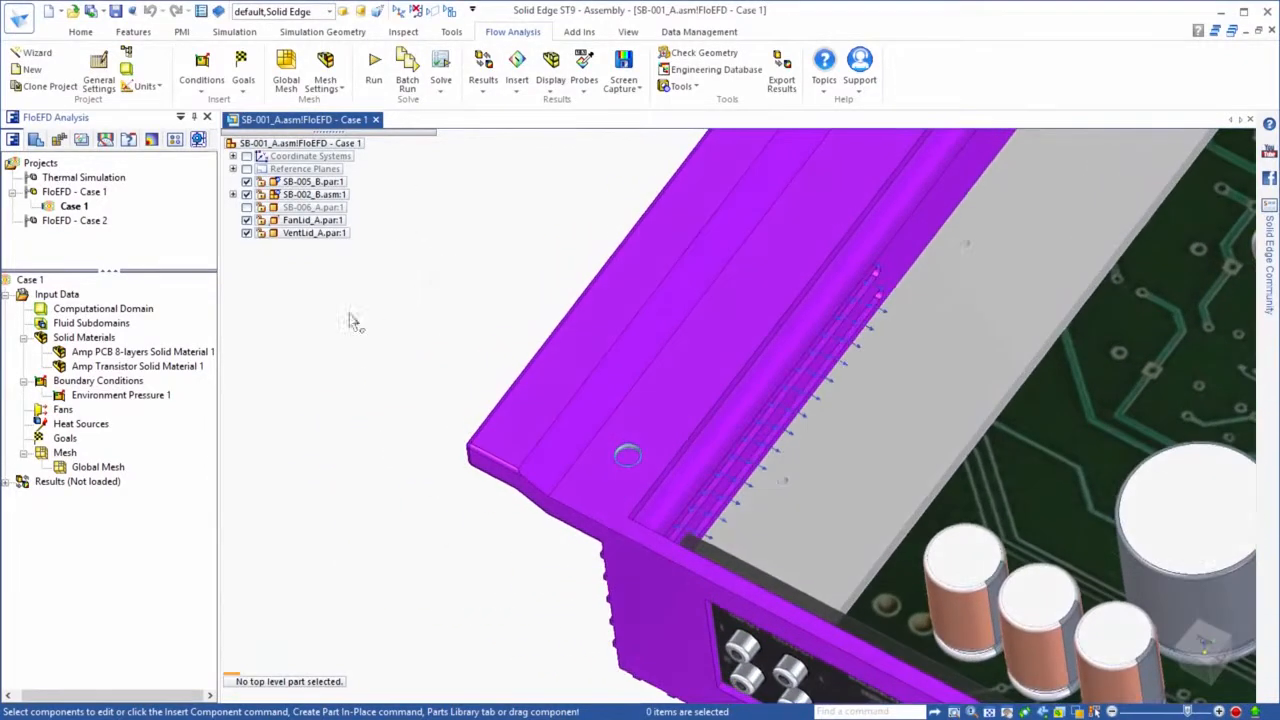
right_click(73, 388)
left_click(100, 395)
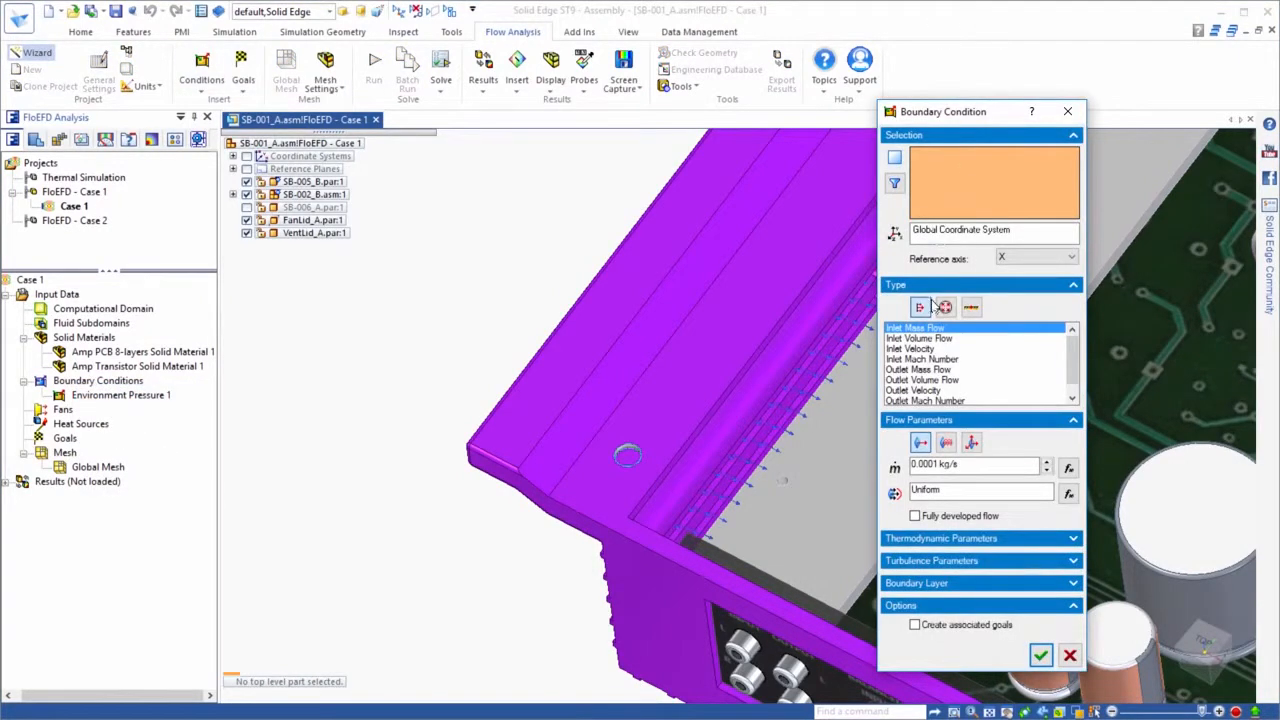
left_click(970, 307)
left_click(908, 349)
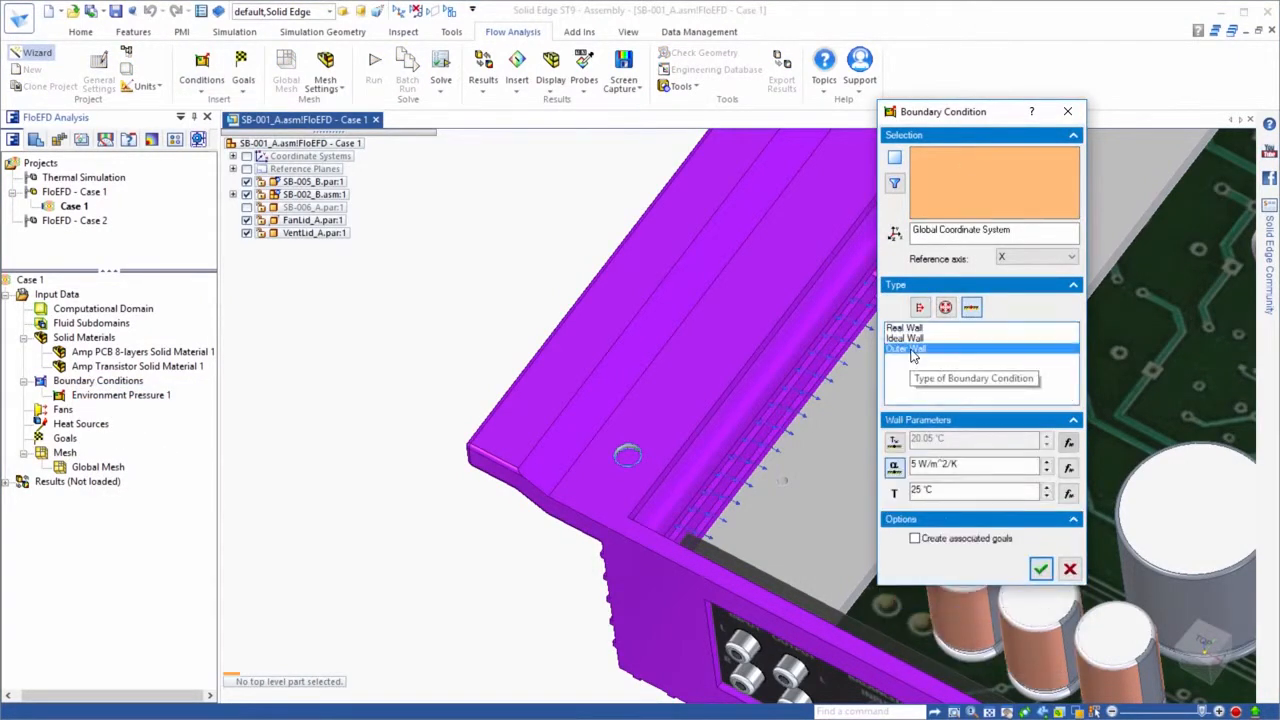
left_click(894, 442)
type("25")
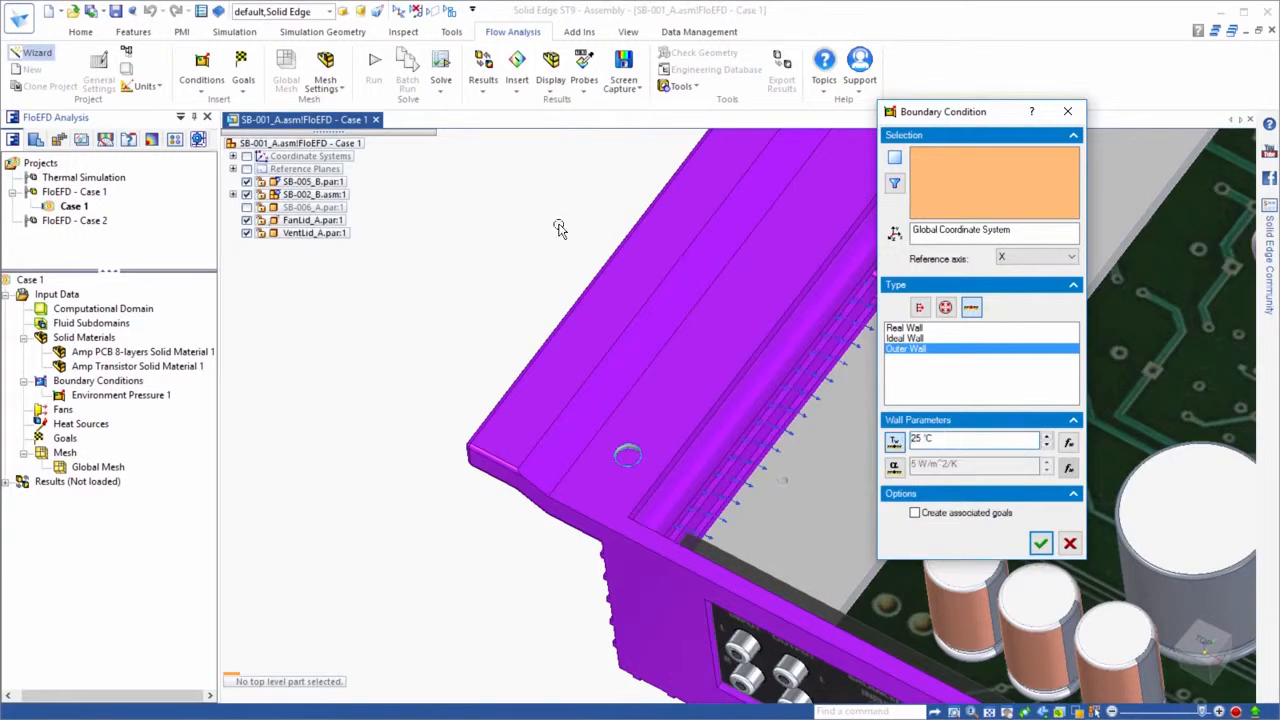
left_click(580, 363)
middle_click_drag(783, 481, 982, 652, "shift")
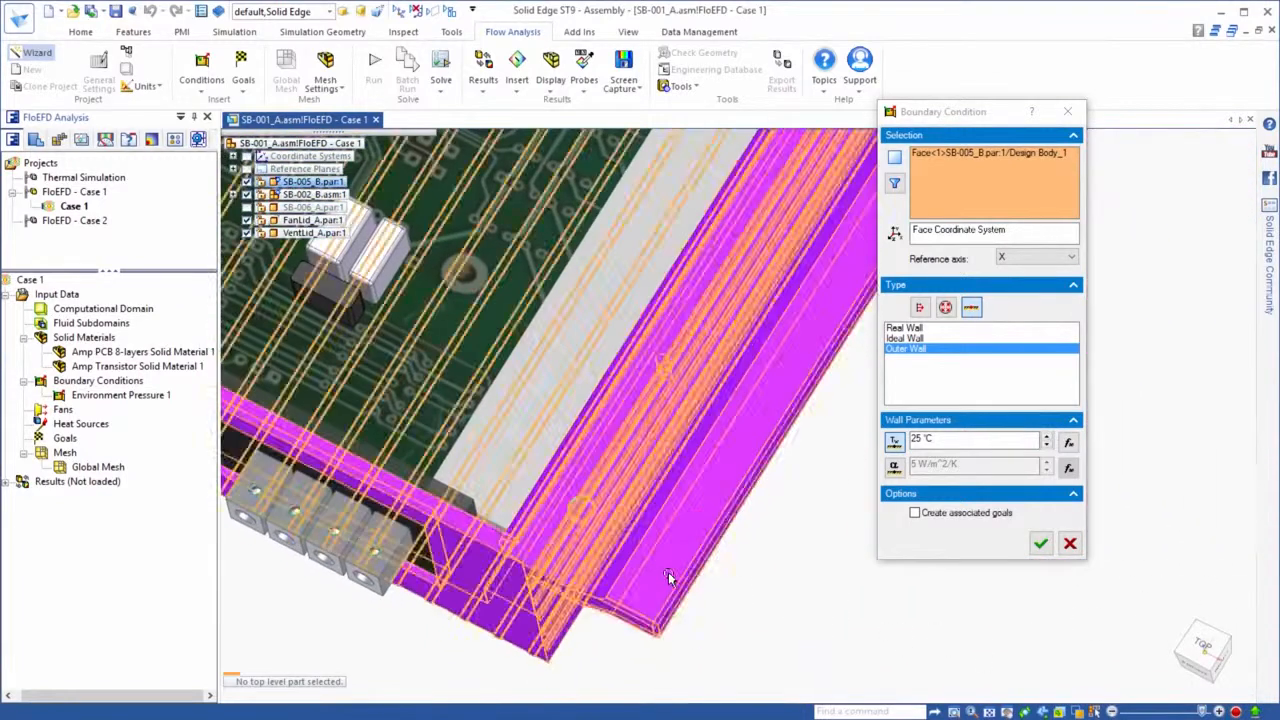
left_click(665, 574)
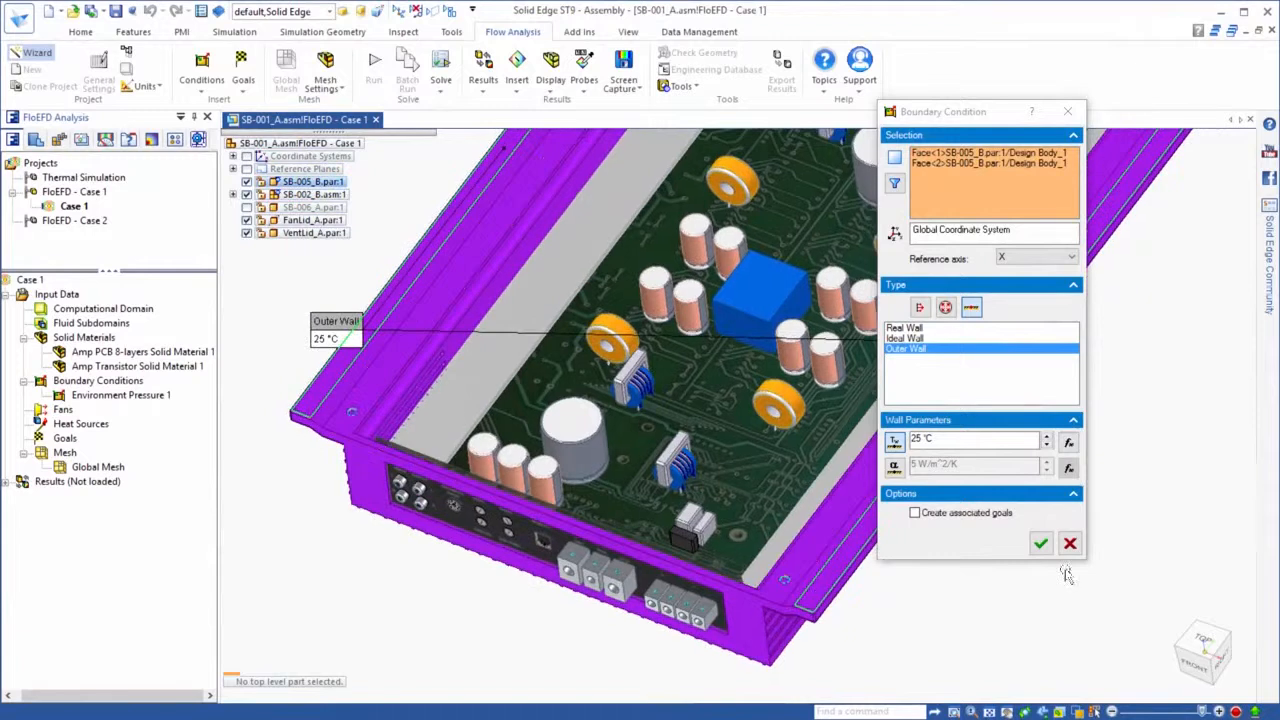
left_click(1041, 543)
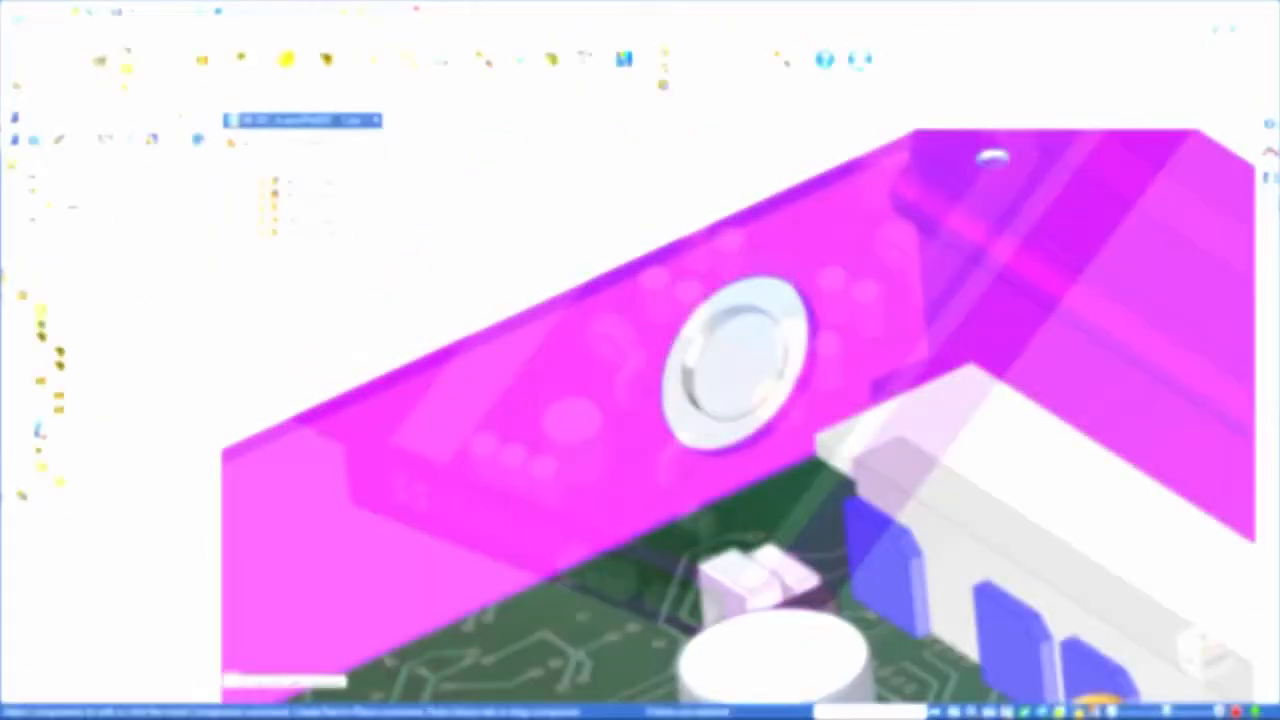
Insert an External Inlet Fan on the FanLid_A inner face, using the predefined Papst Series 600 fan curve 612.
right_click(66, 425)
left_click(92, 435)
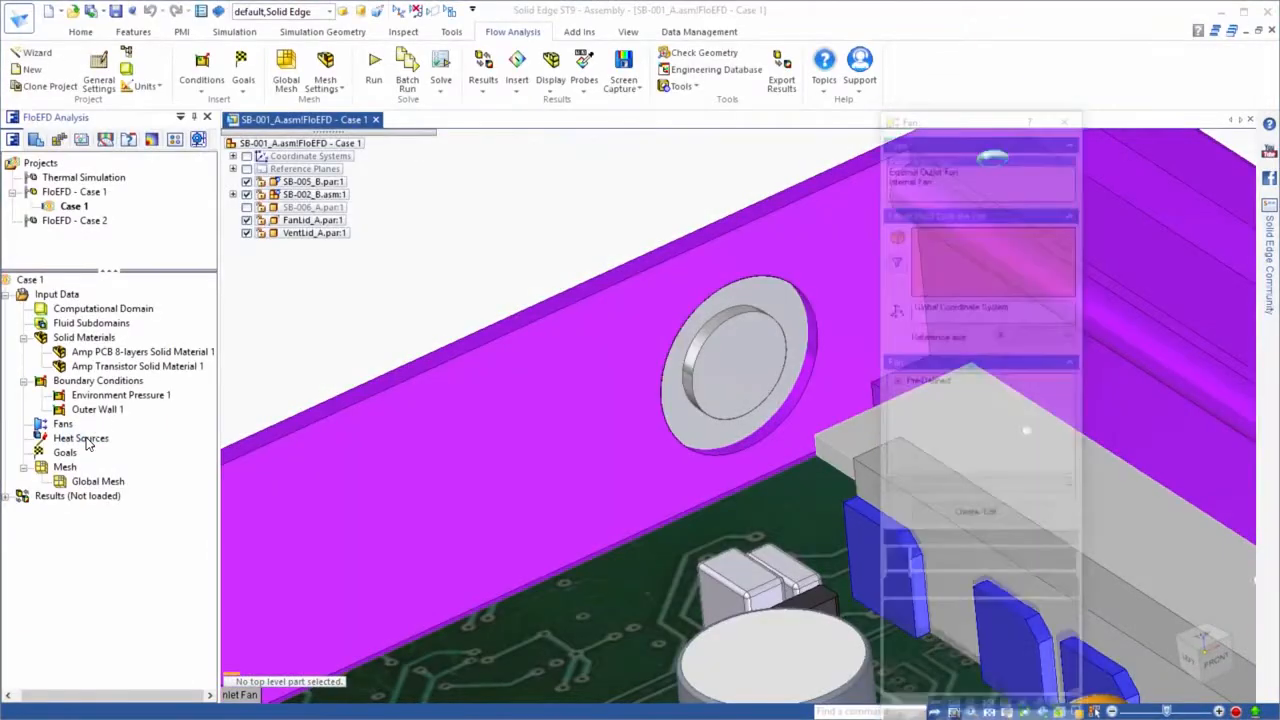
left_click(764, 305)
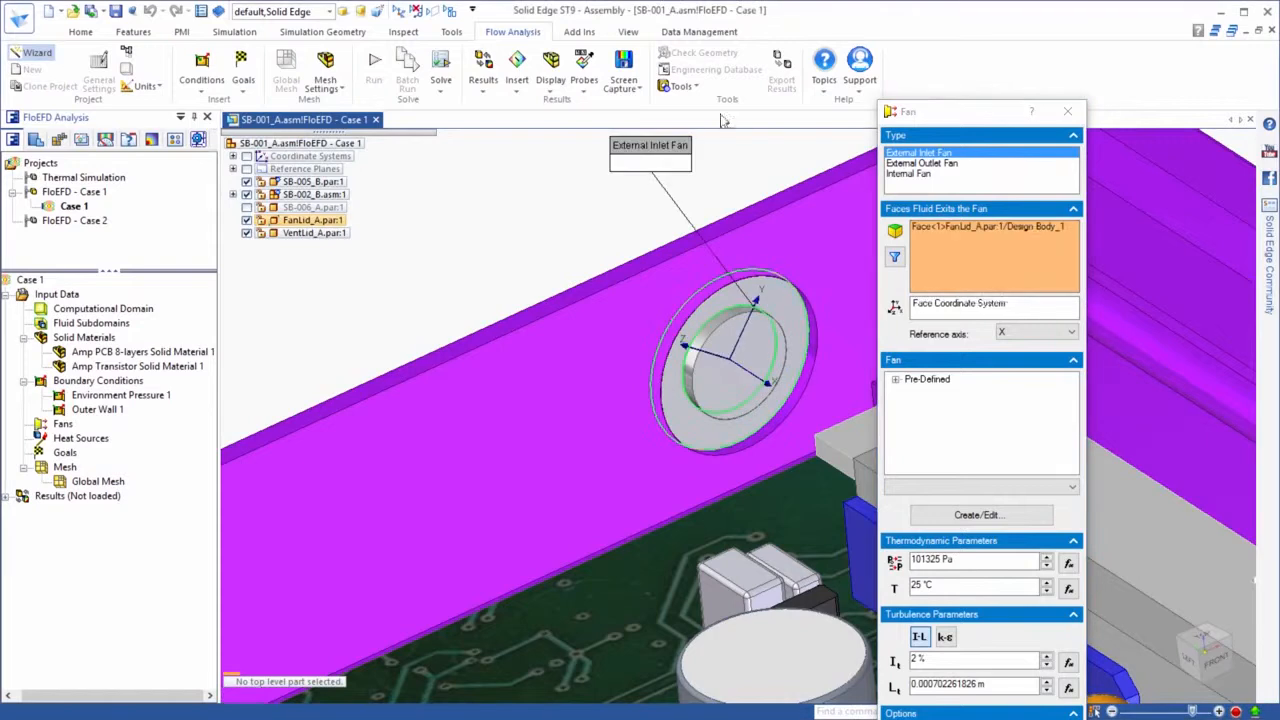
left_click(895, 381)
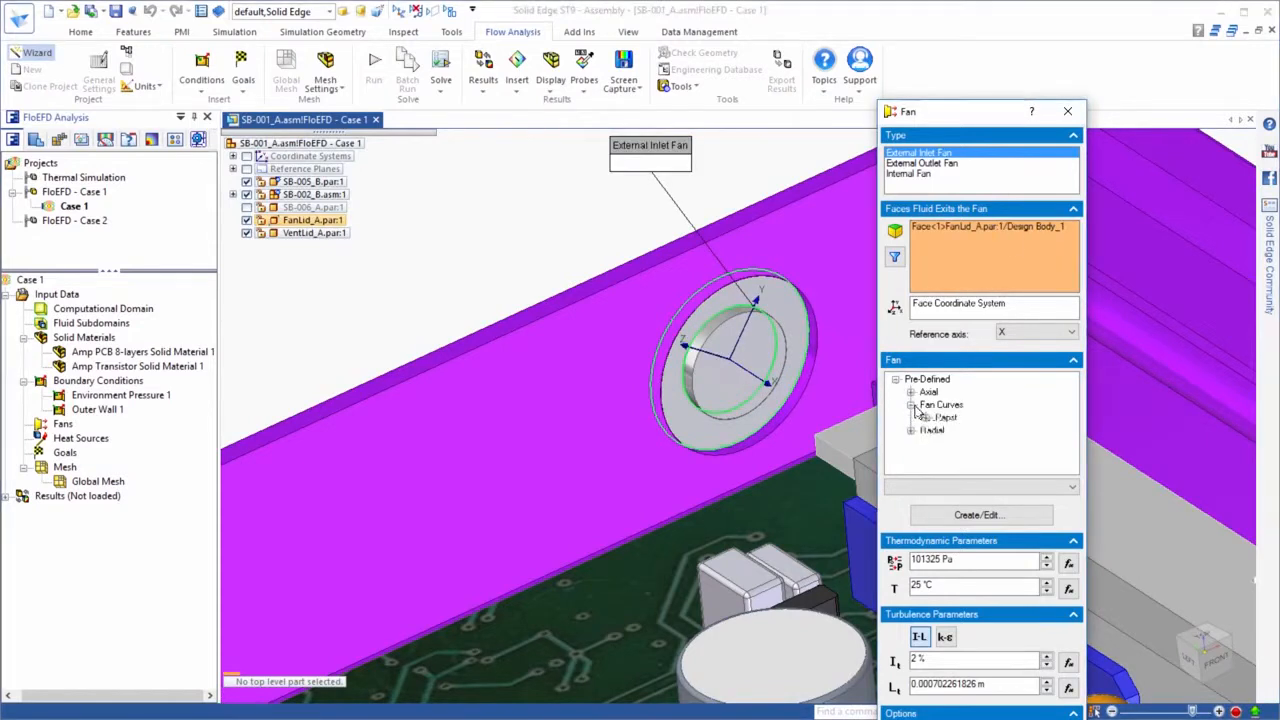
left_click(925, 418)
left_click(940, 443)
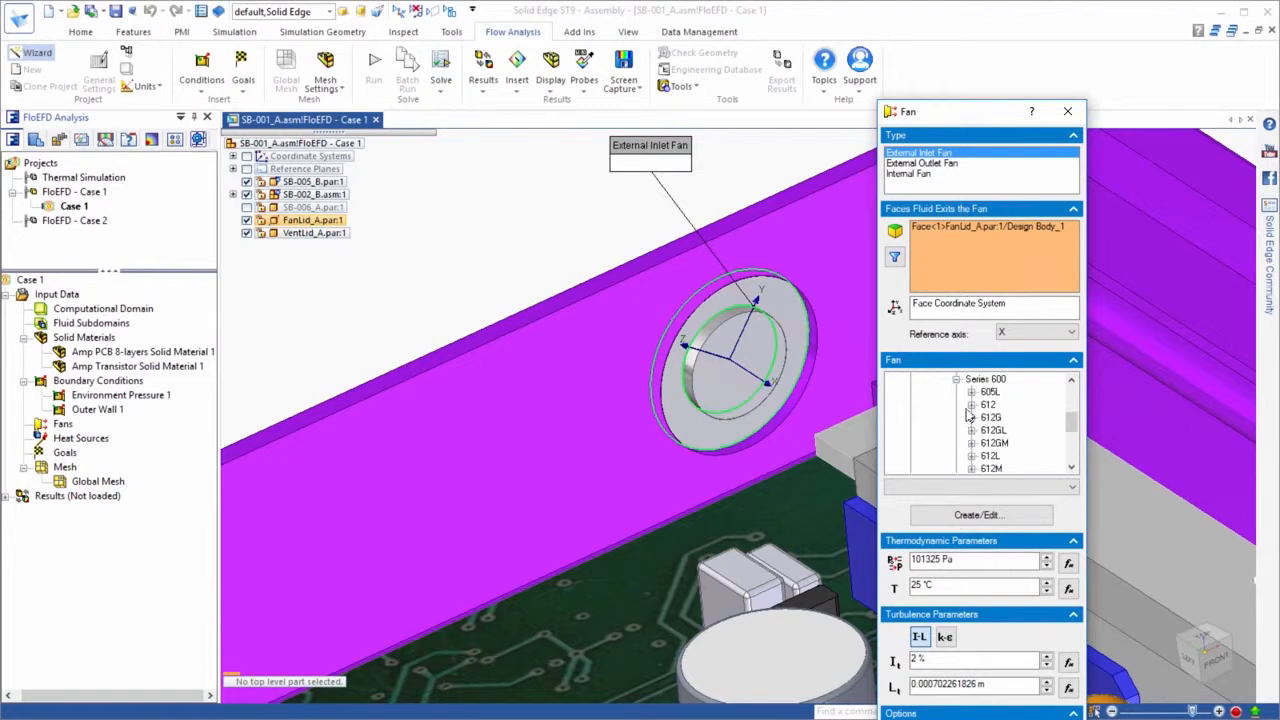
left_click(971, 404)
left_click(1004, 417)
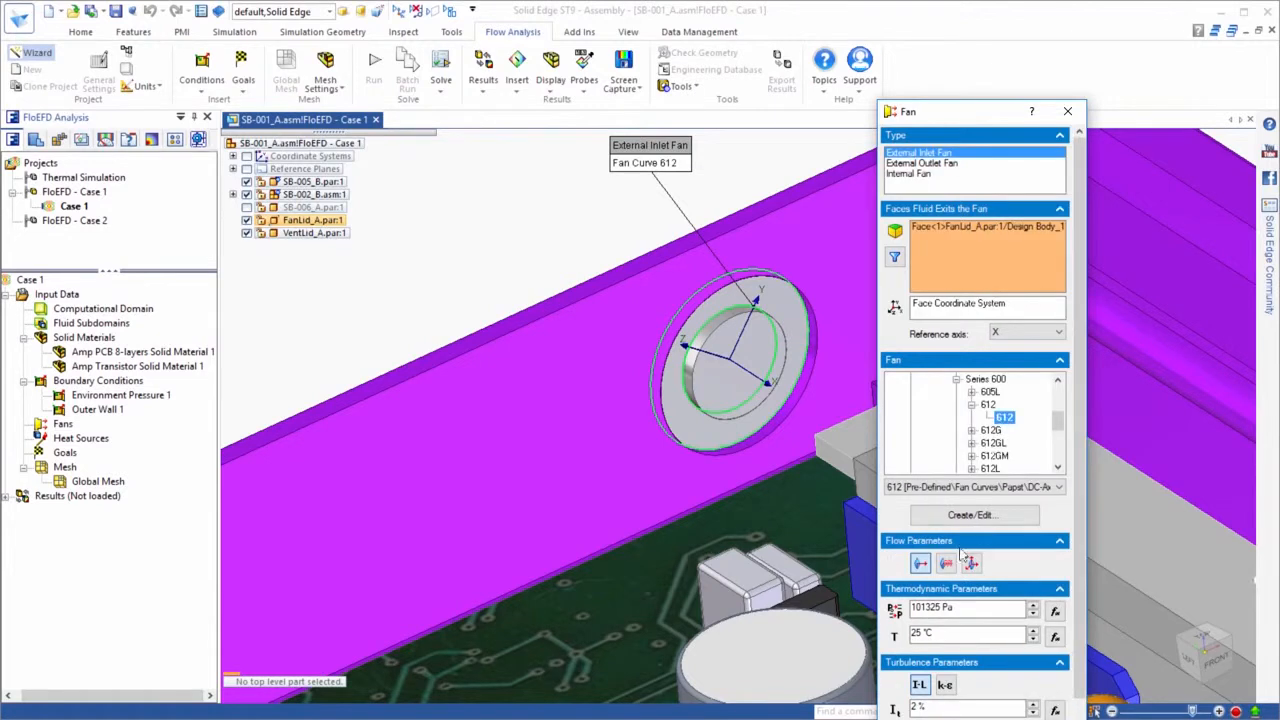
Give the inlet fan swirling flow with an angular velocity of 1000 RPM and finish creating the fan.
left_click(946, 563)
left_click(946, 584)
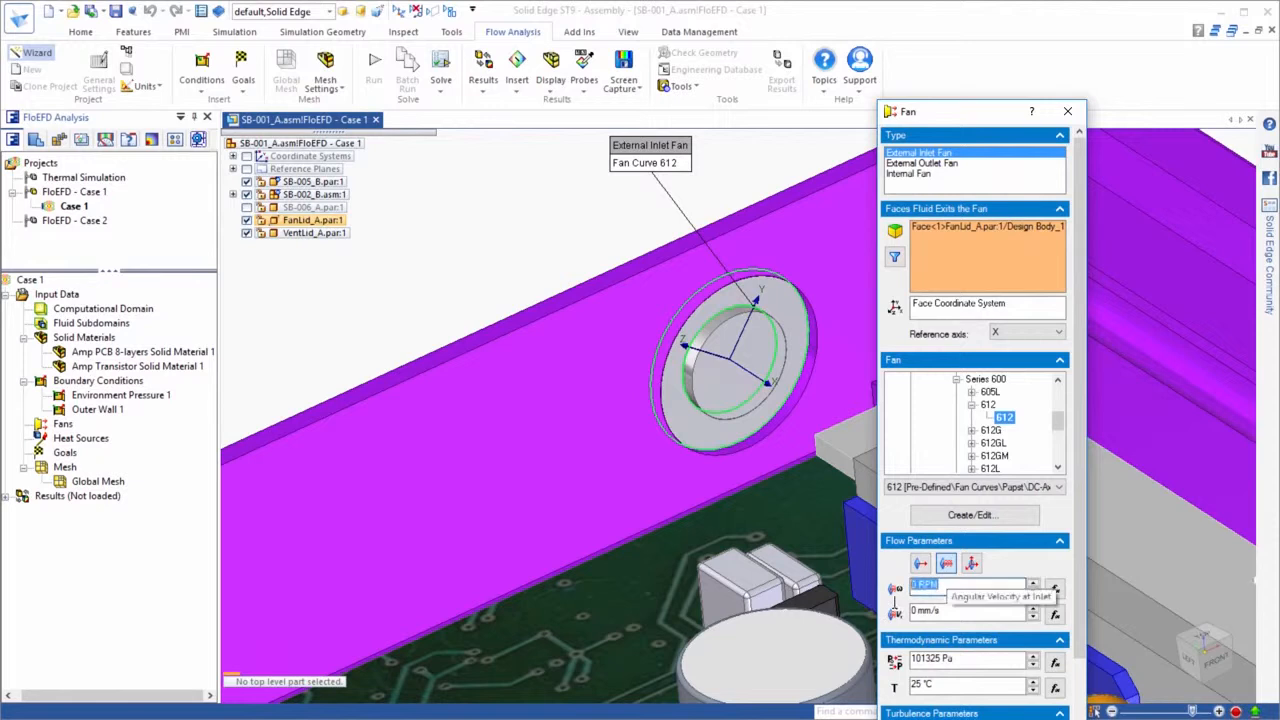
type("1000")
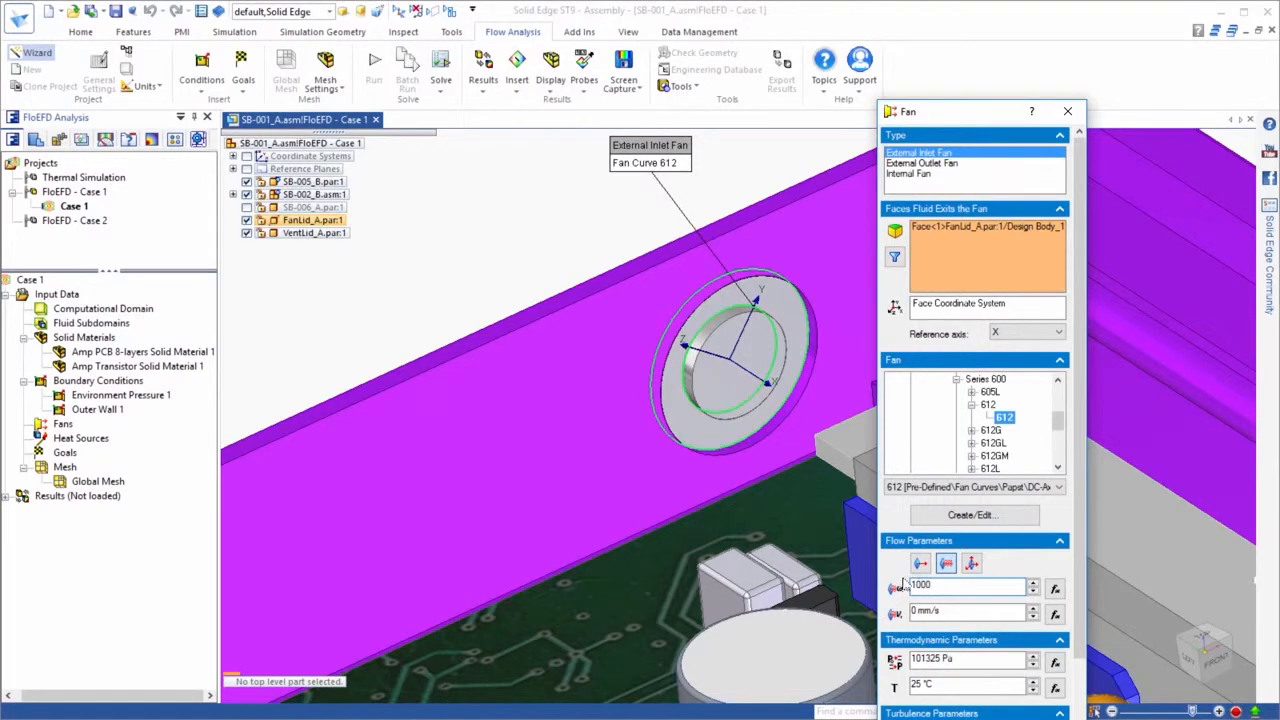
left_click_drag(998, 115, 1002, 10)
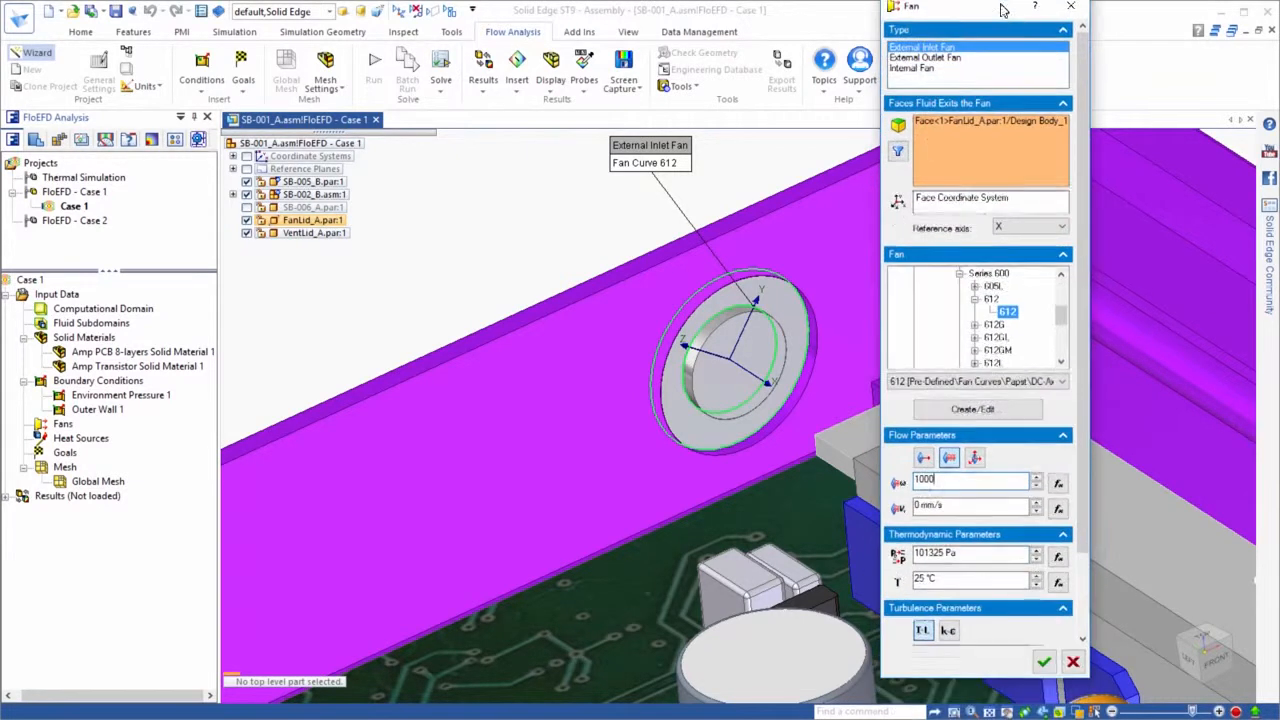
left_click(1045, 663)
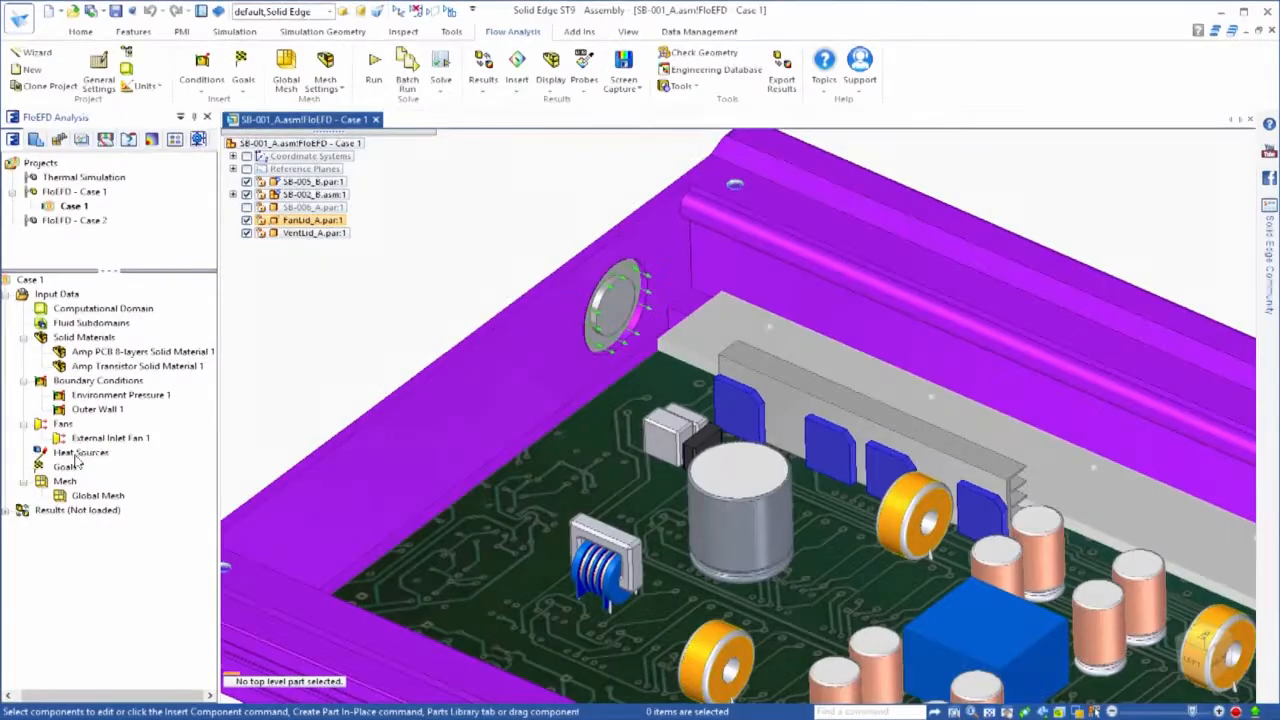
Add a volume heat source of 20 W to the four transistors by reusing the Amp Transistor material's component selection.
right_click(78, 452)
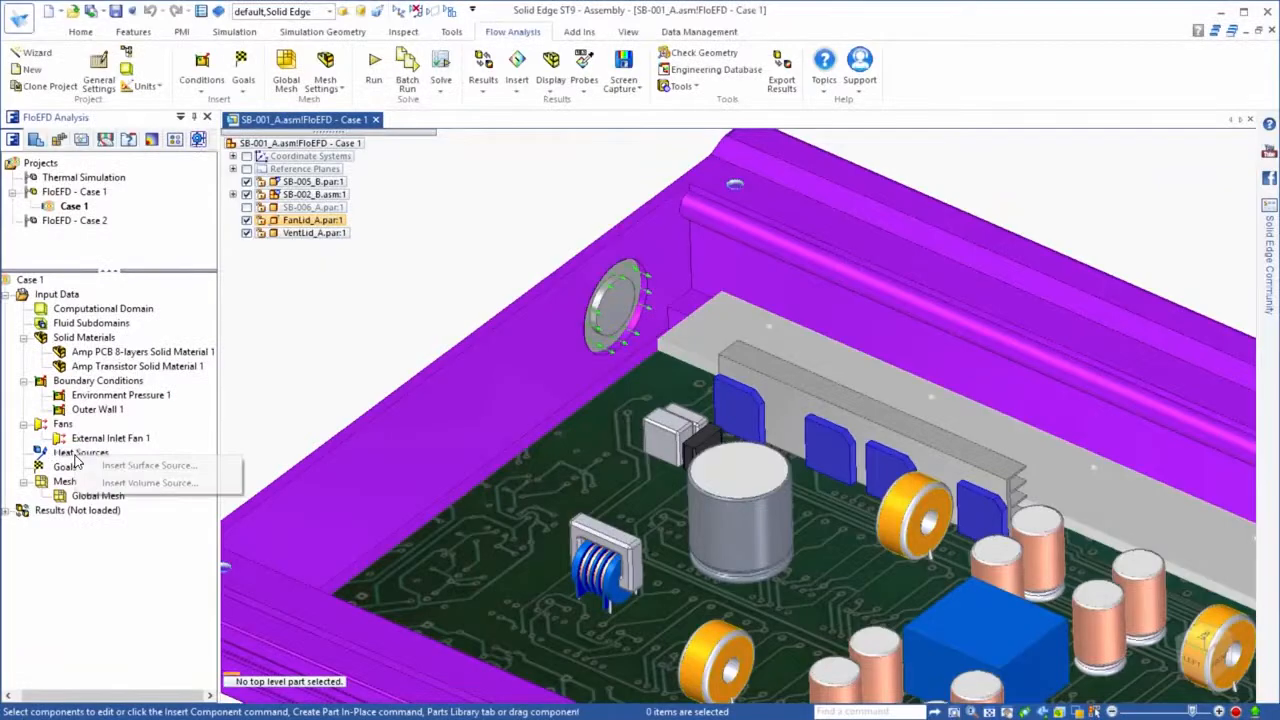
left_click(112, 484)
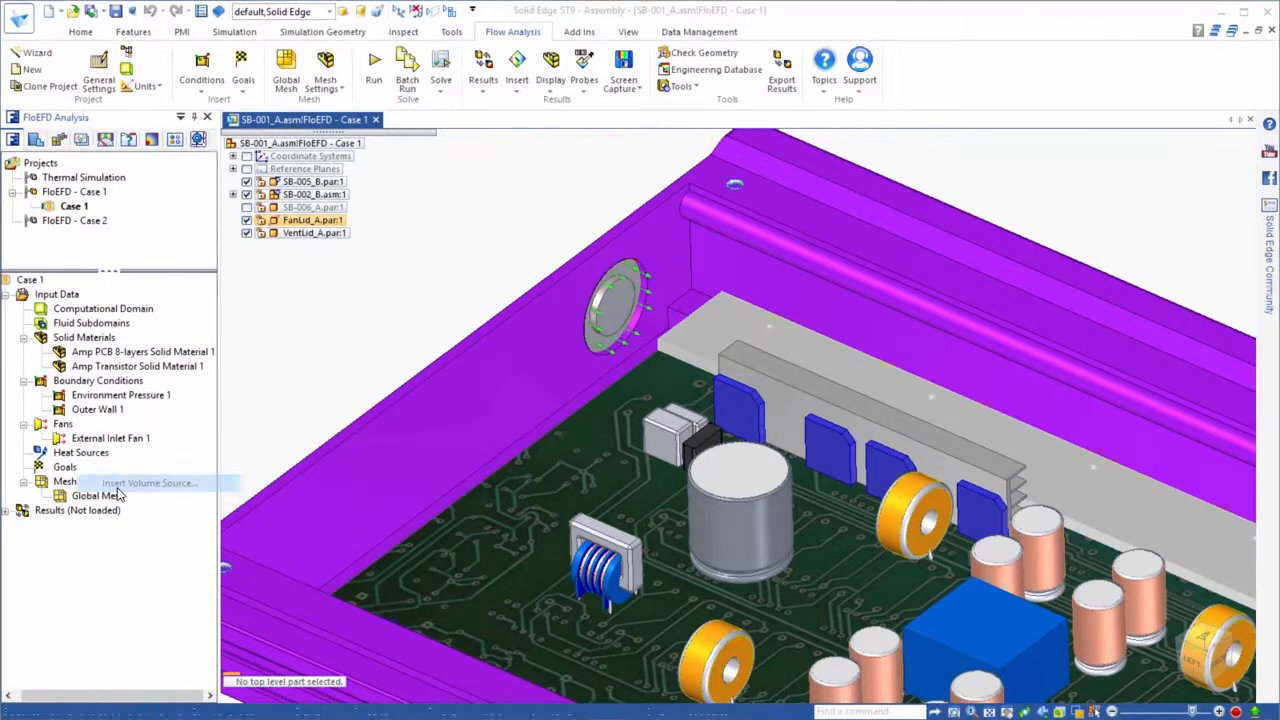
left_click(93, 370)
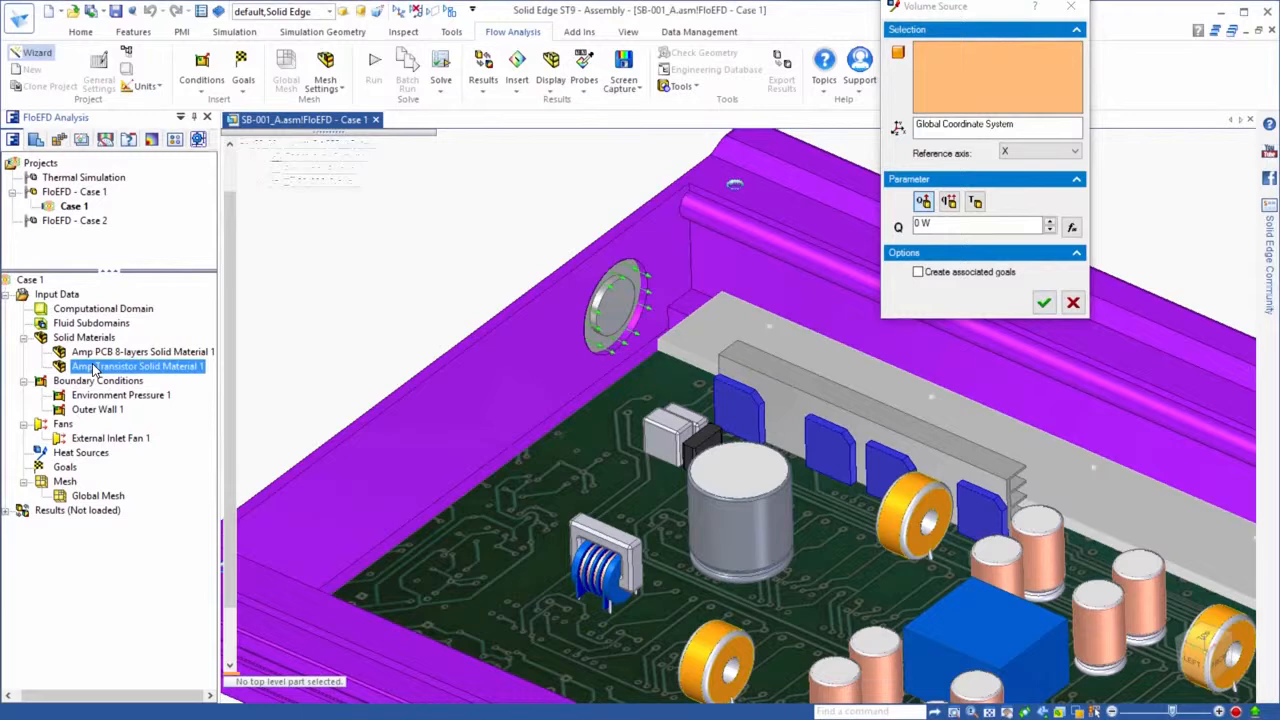
left_click(925, 223)
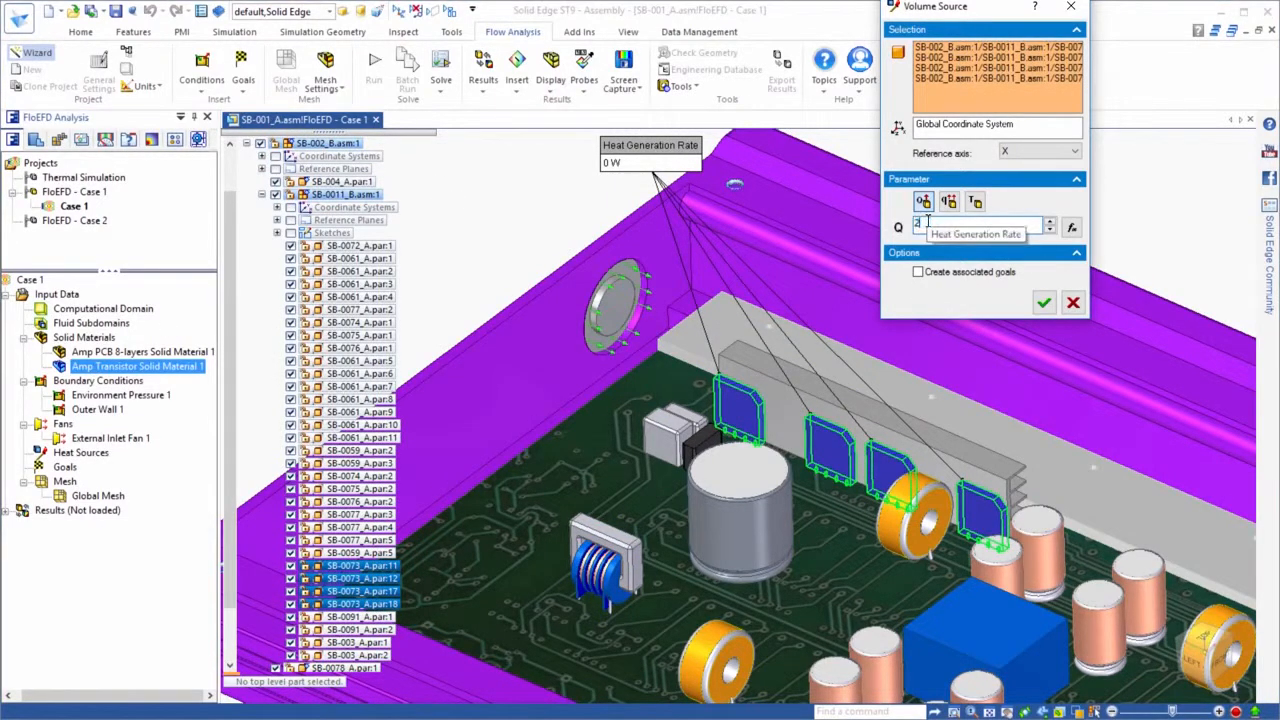
type("20")
key("Return")
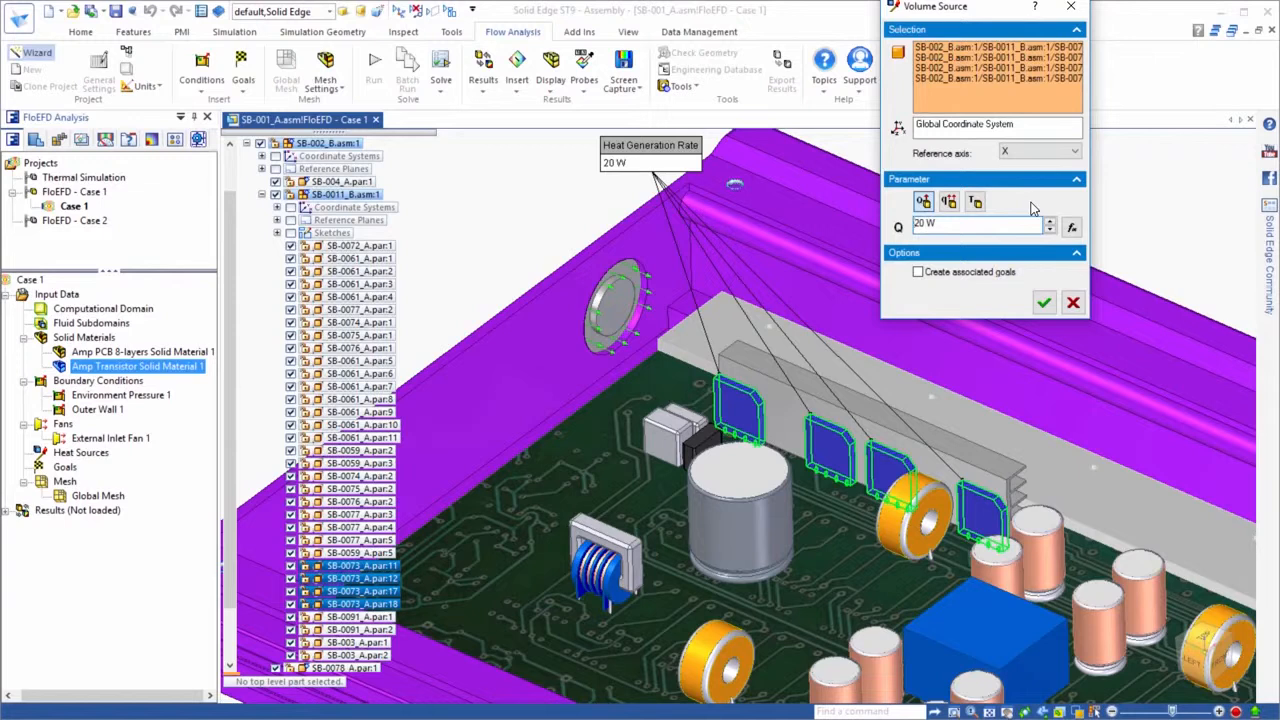
left_click(1043, 302)
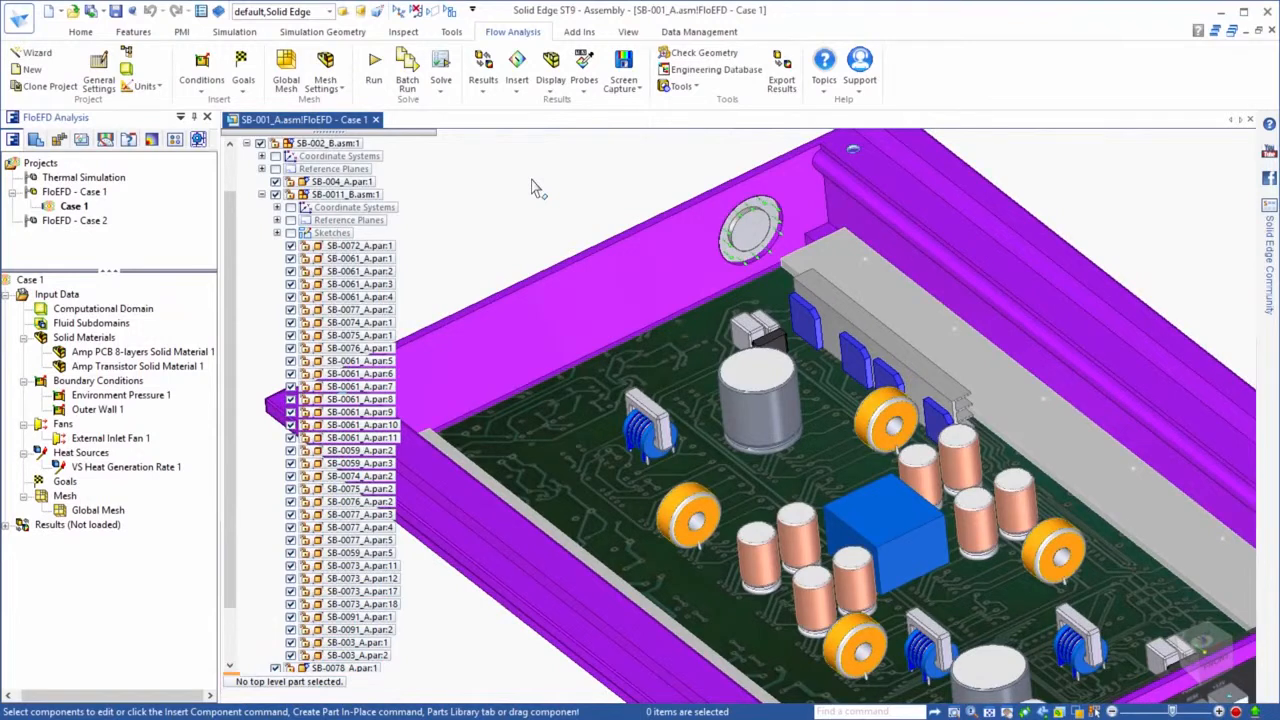
Add a volume heat source to the capacitors and one with a 220 W heat generation rate to the SB-004_A circuit board.
left_click(757, 555)
left_click(80, 31)
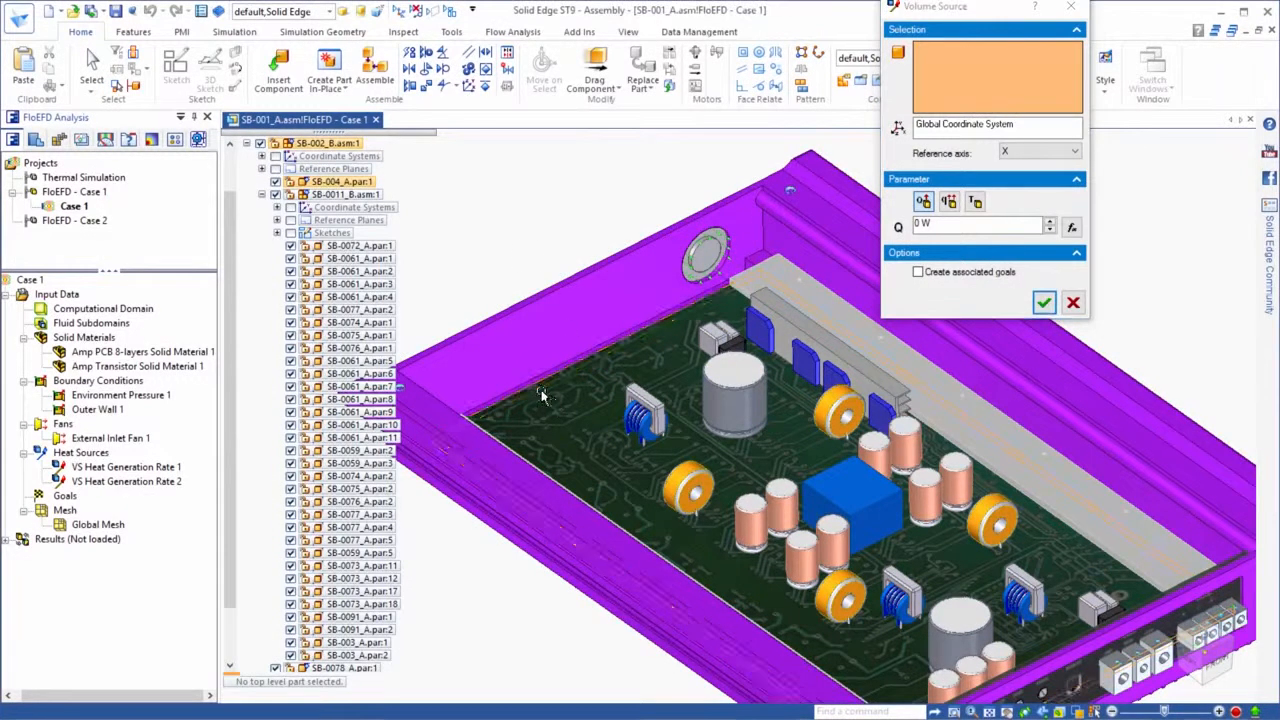
left_click(800, 135)
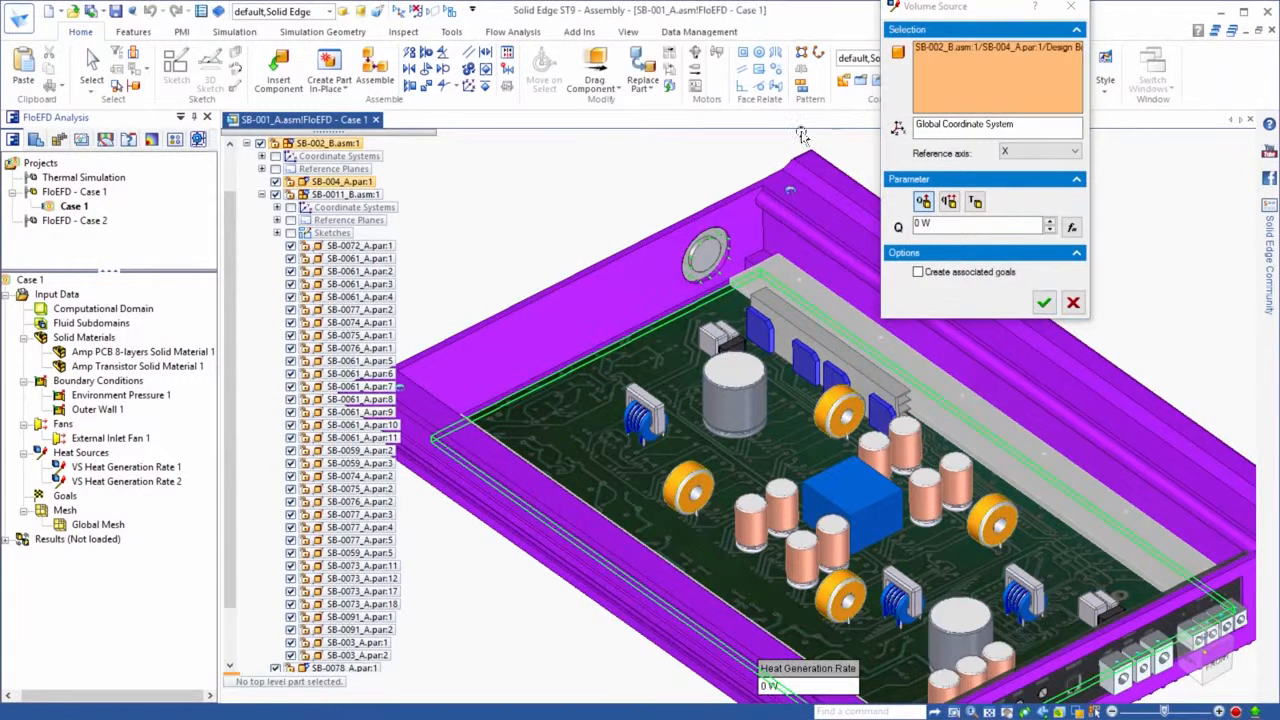
left_click(918, 224)
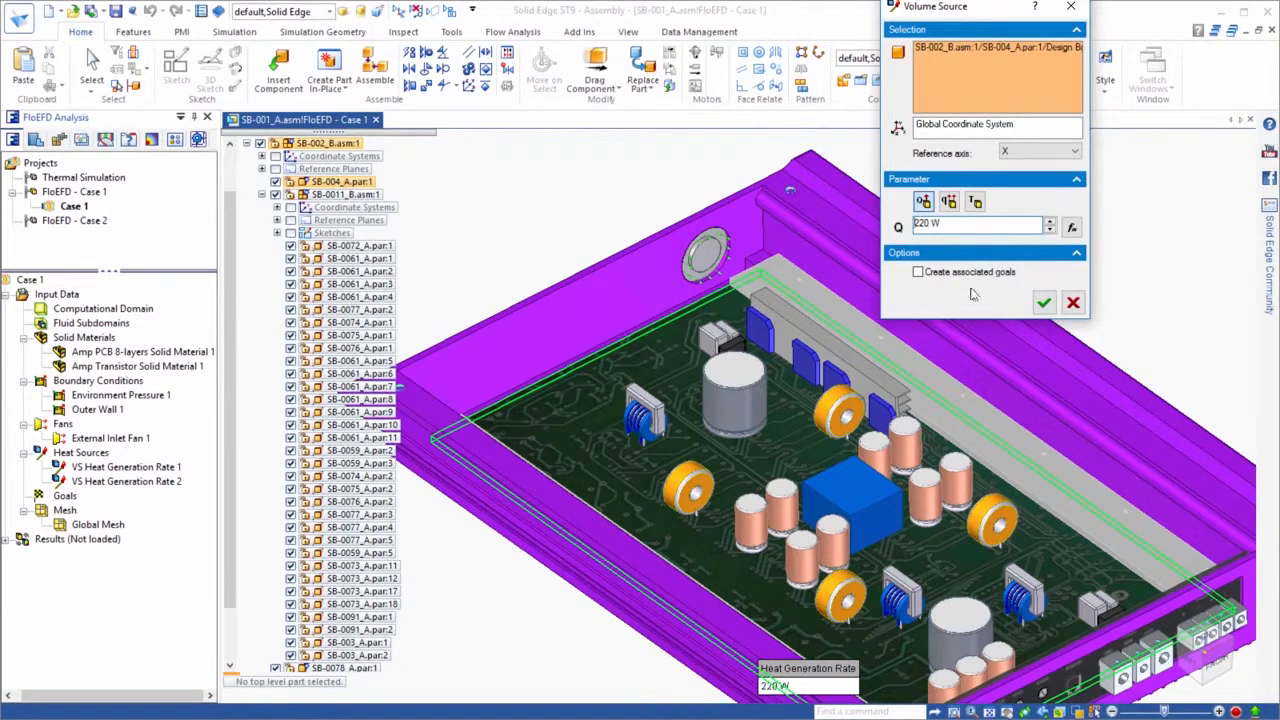
left_click(1045, 303)
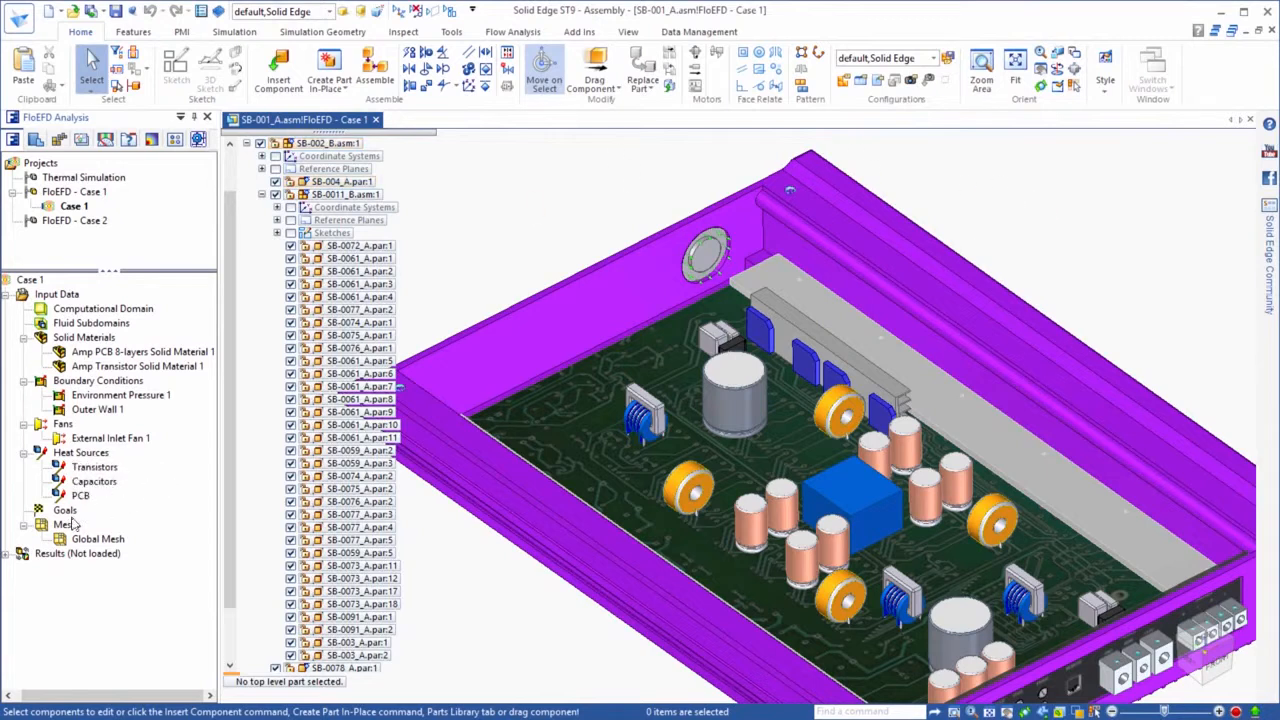
Add volume goals for the average and maximum solid temperature of the transistors, reusing the Transistors heat source's component selection.
right_click(70, 514)
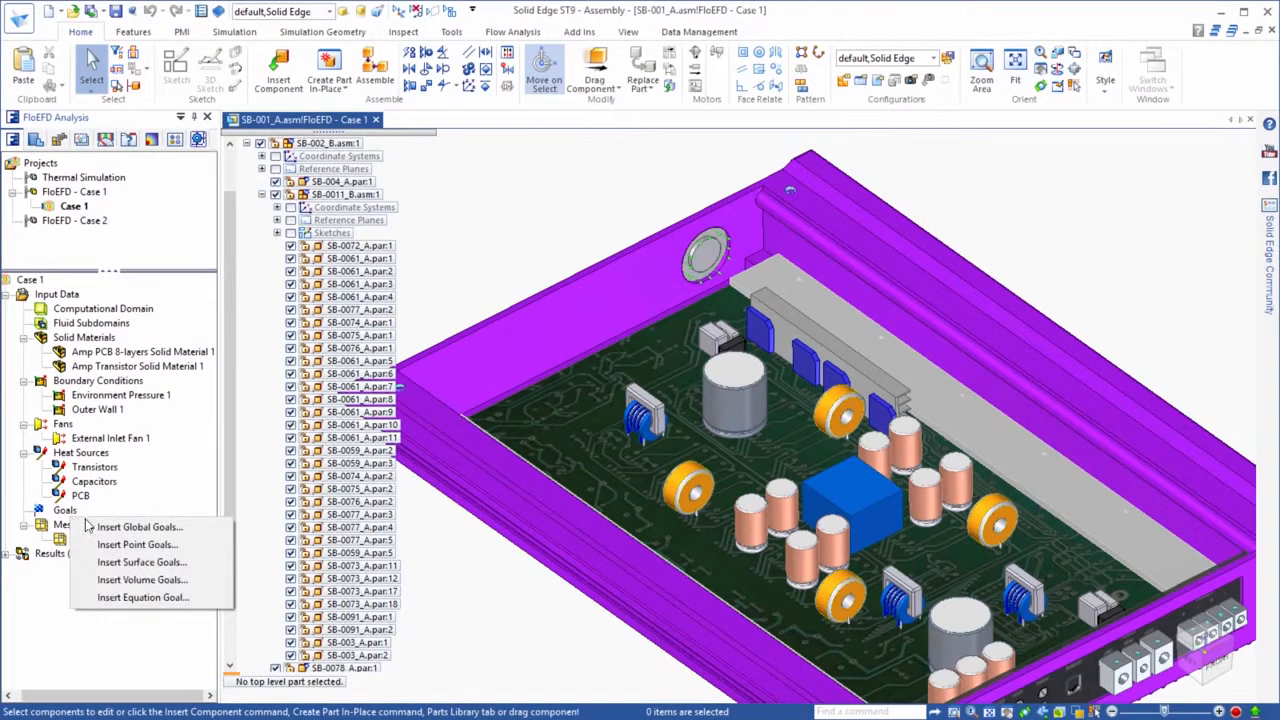
left_click(106, 579)
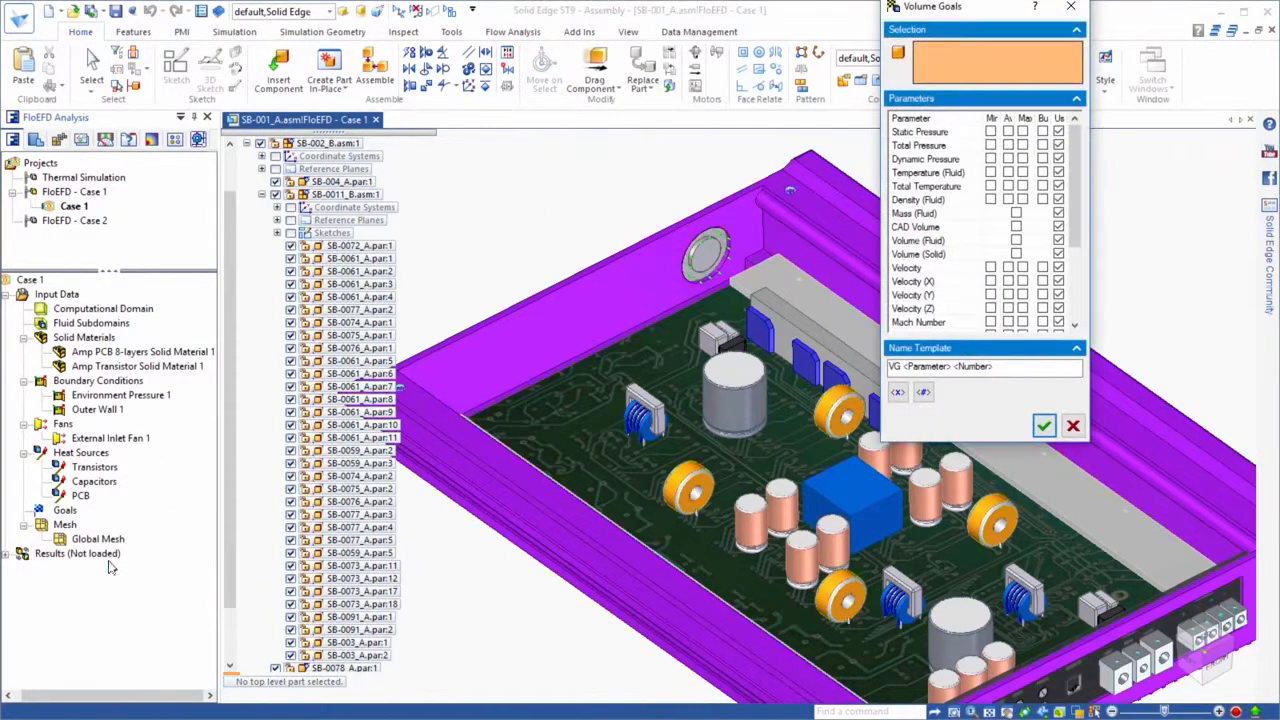
left_click(92, 469)
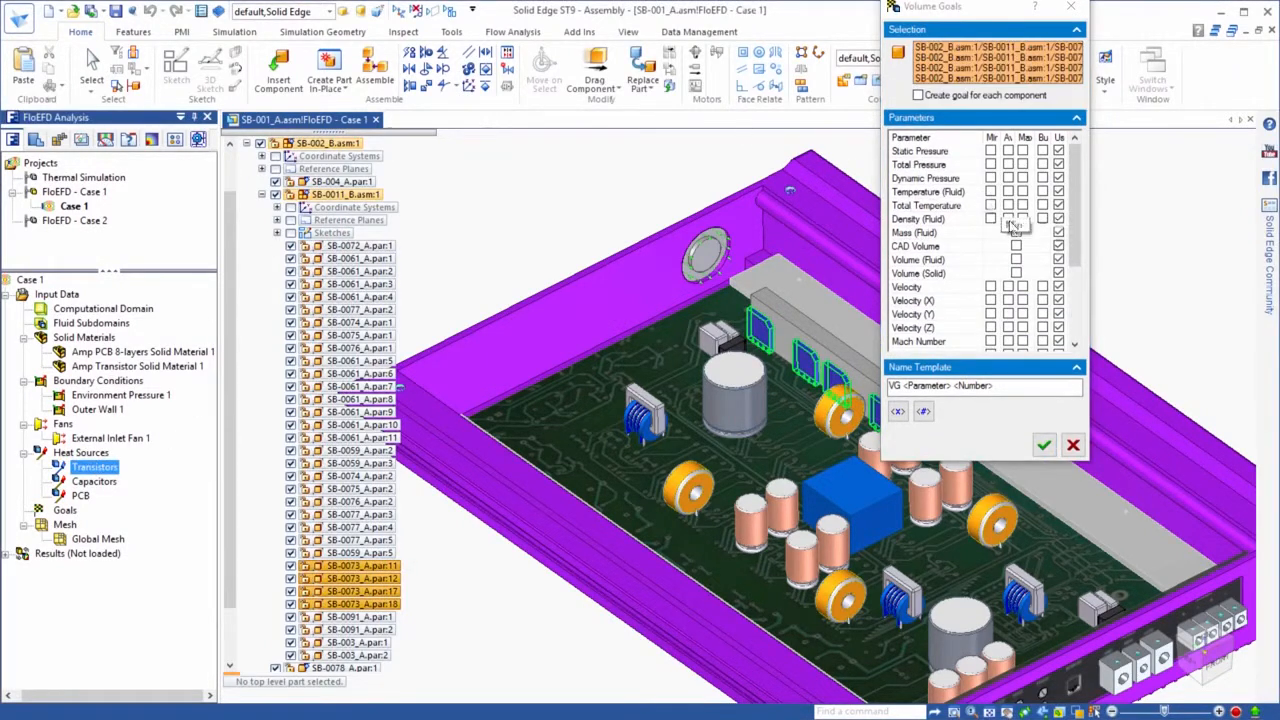
scroll(1075, 216, "down", 3)
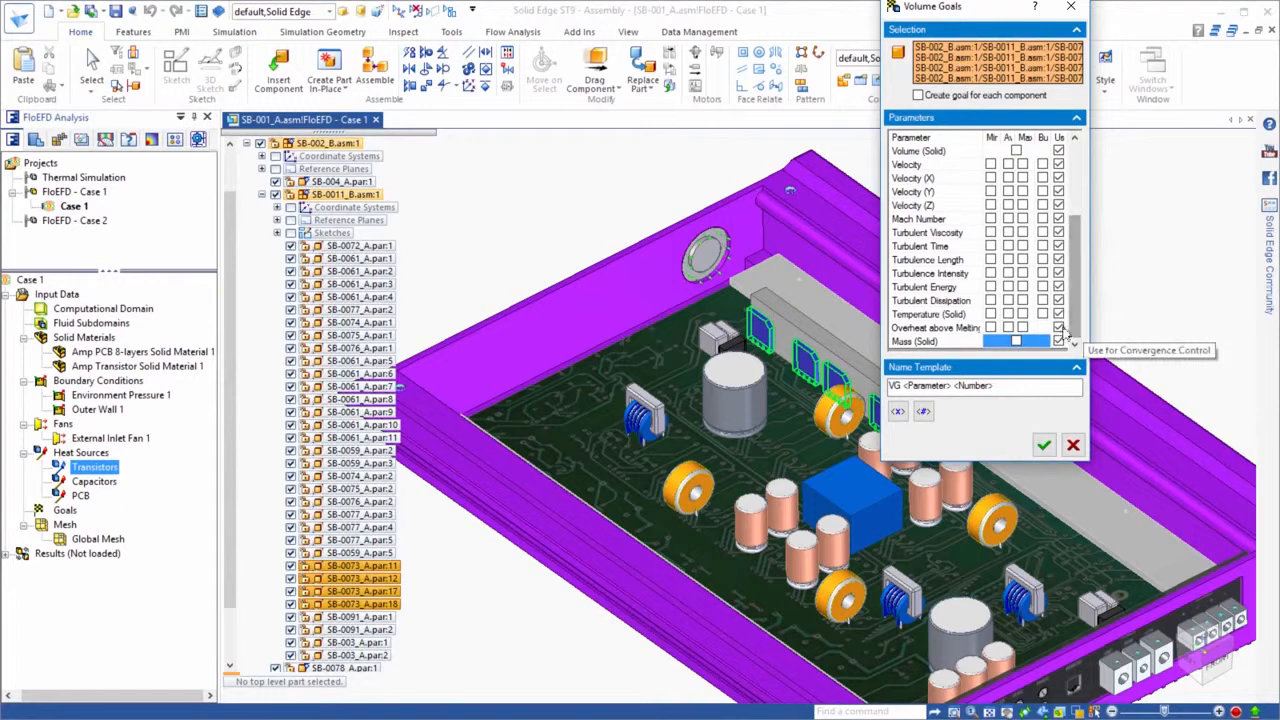
left_click(1008, 314)
left_click(1023, 314)
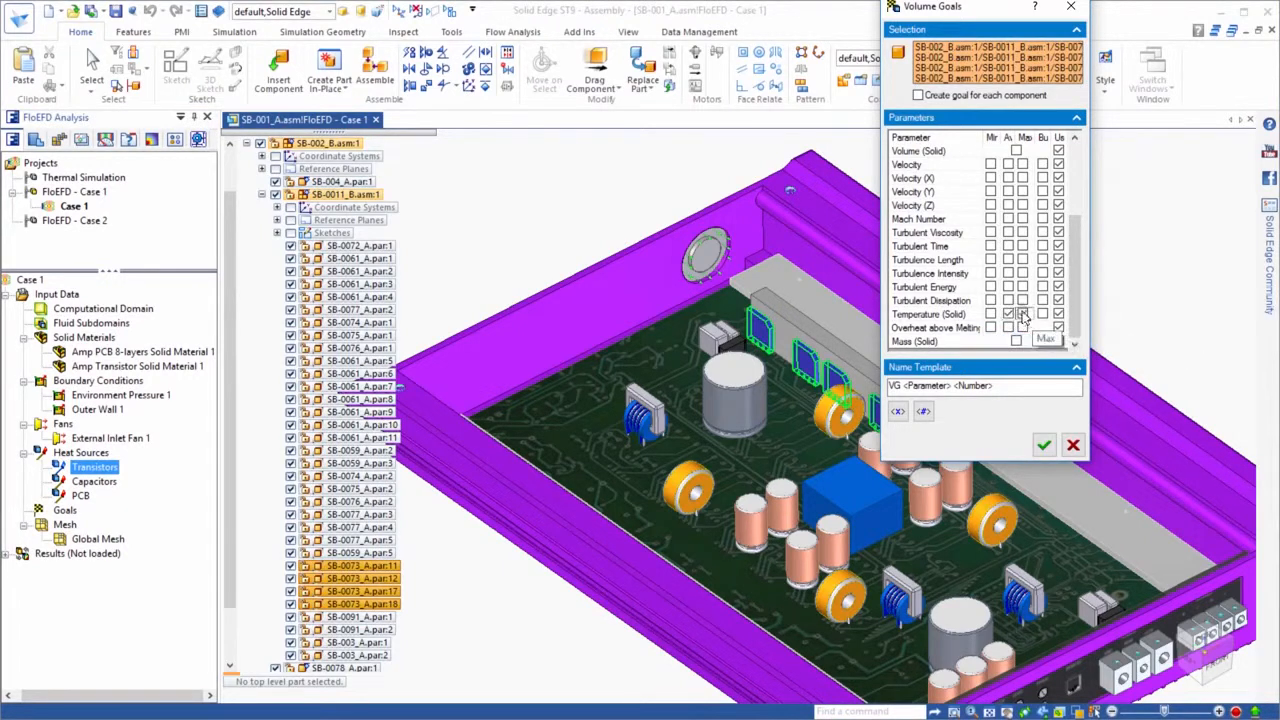
left_click(1043, 447)
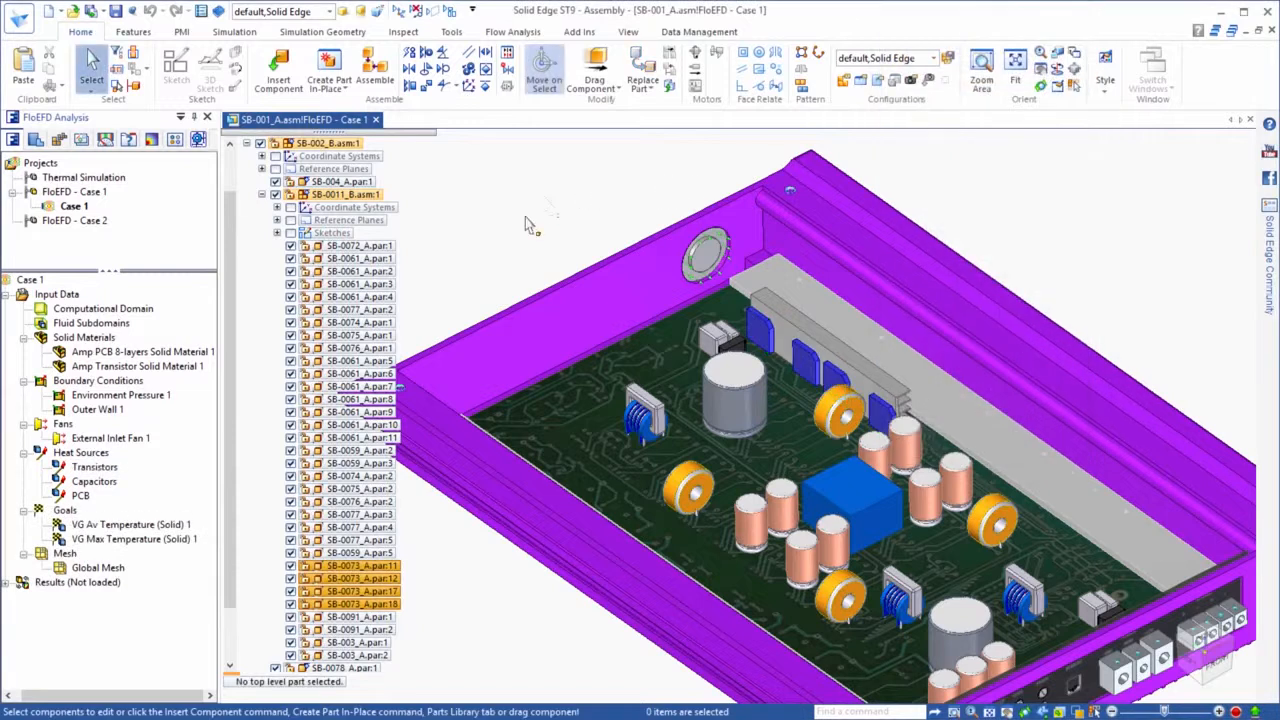
Add a surface goal for the volume flow rate on the External Inlet Fan 1 face.
right_click(66, 512)
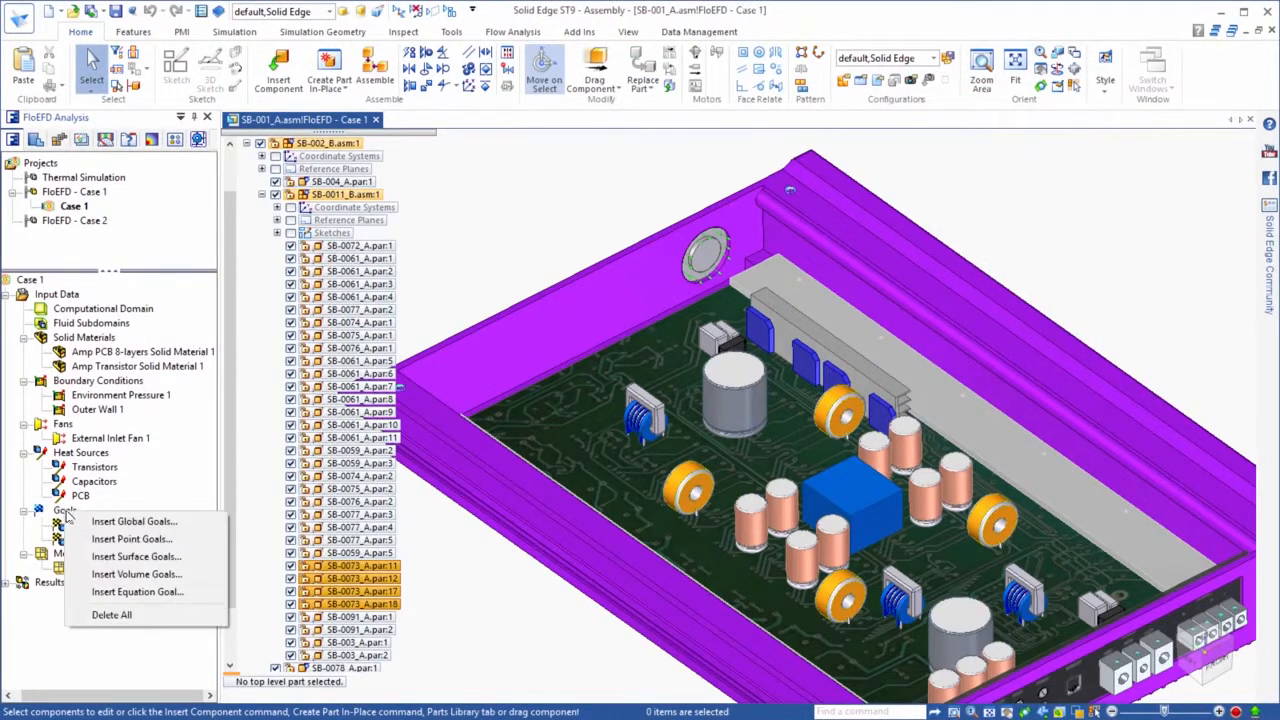
left_click(96, 558)
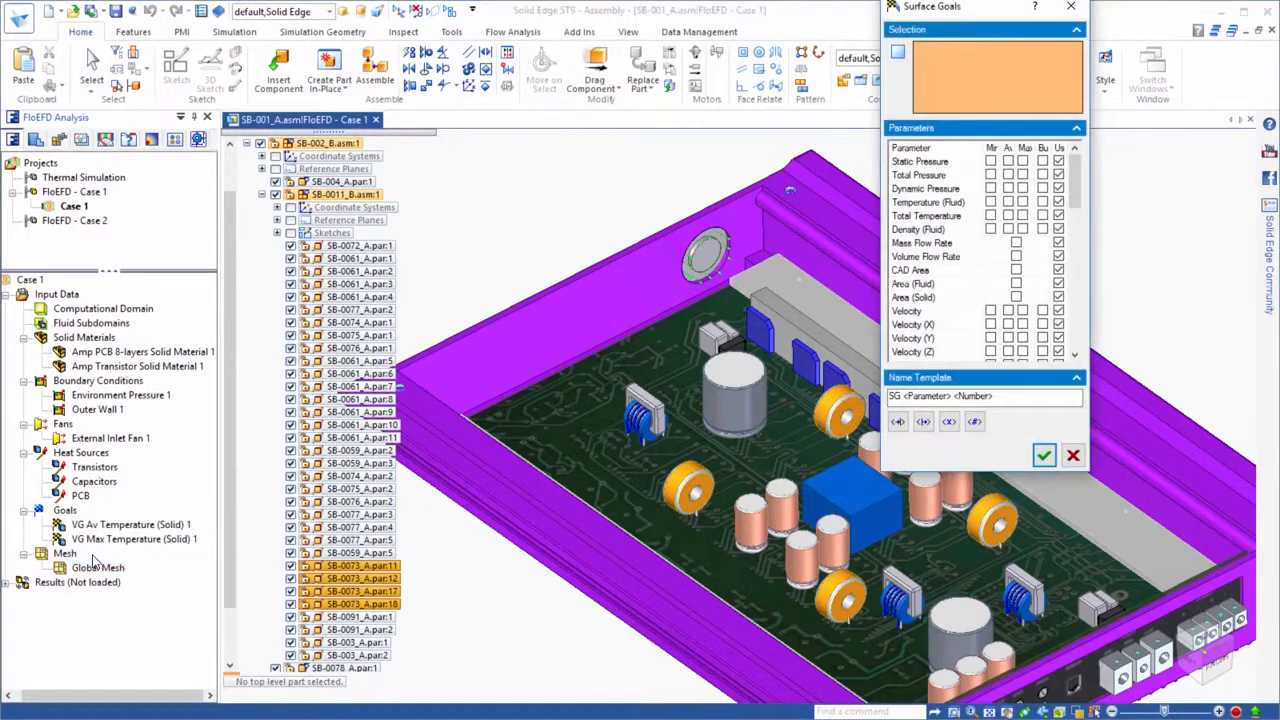
left_click(100, 438)
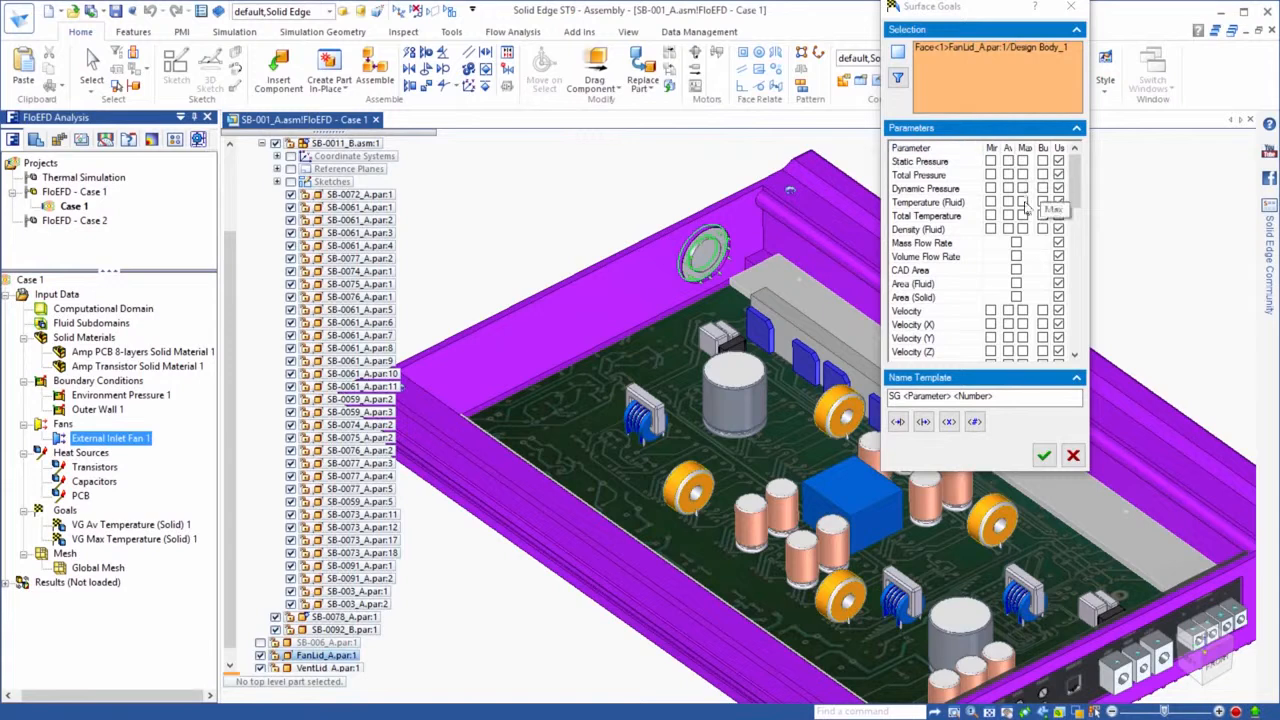
left_click(1016, 256)
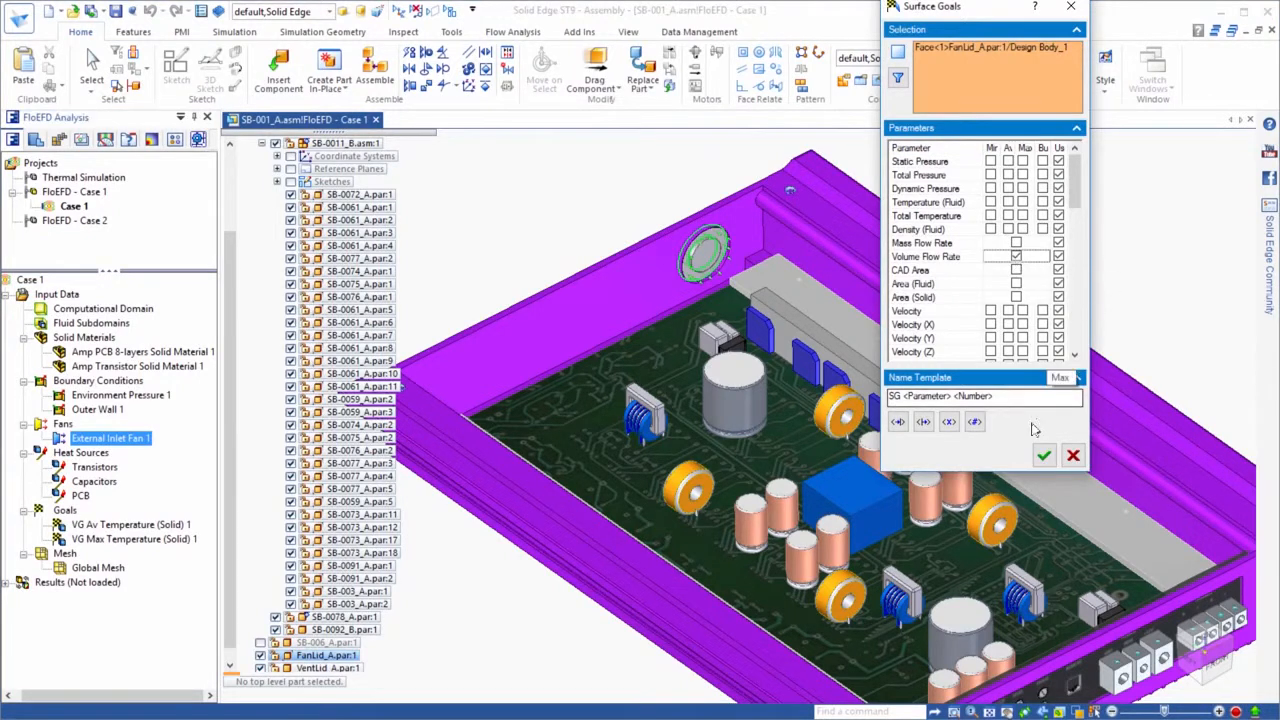
left_click(1043, 455)
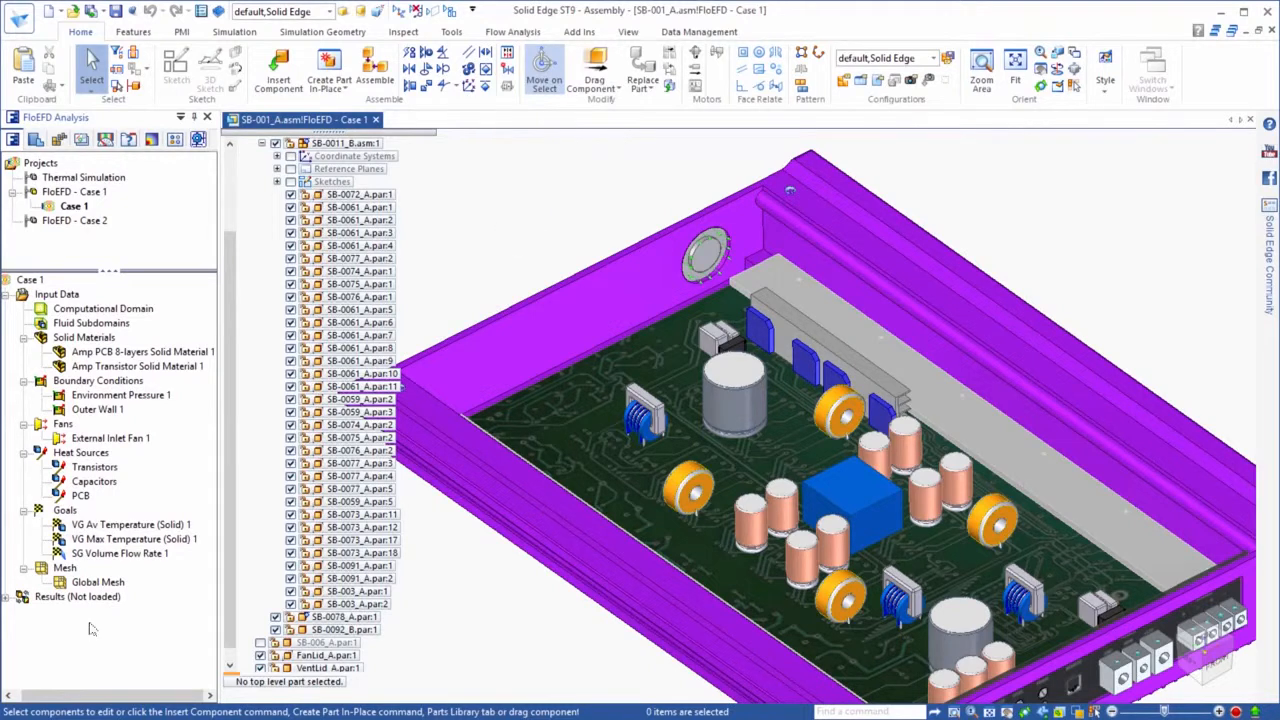
Open the global mesh definition to review the mesh type and refinement level settings.
right_click(88, 584)
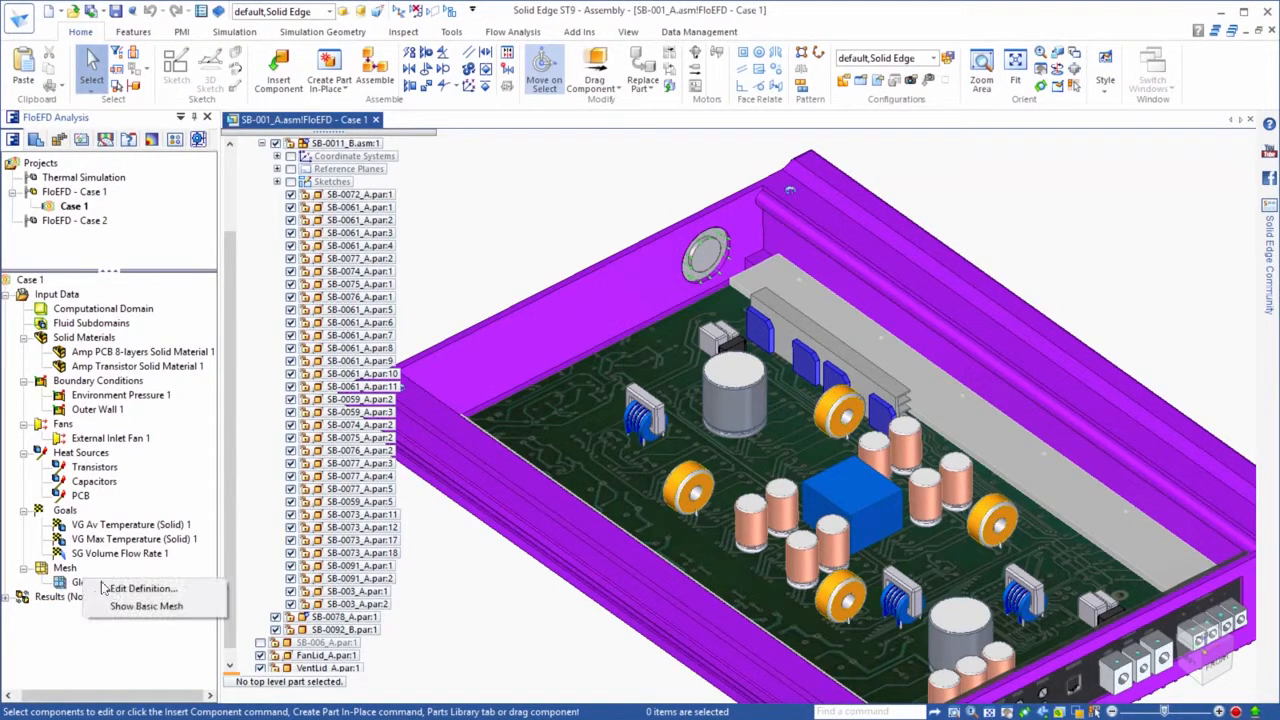
left_click(110, 589)
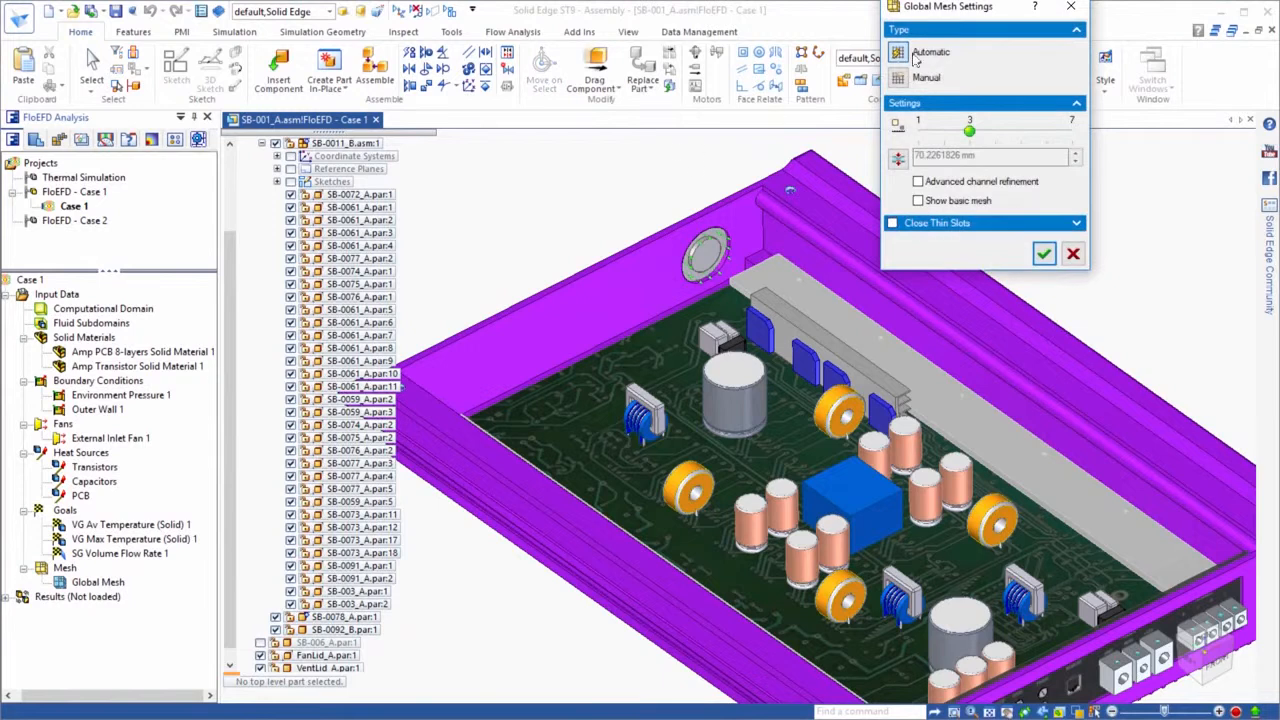
left_click_drag(942, 12, 966, 147)
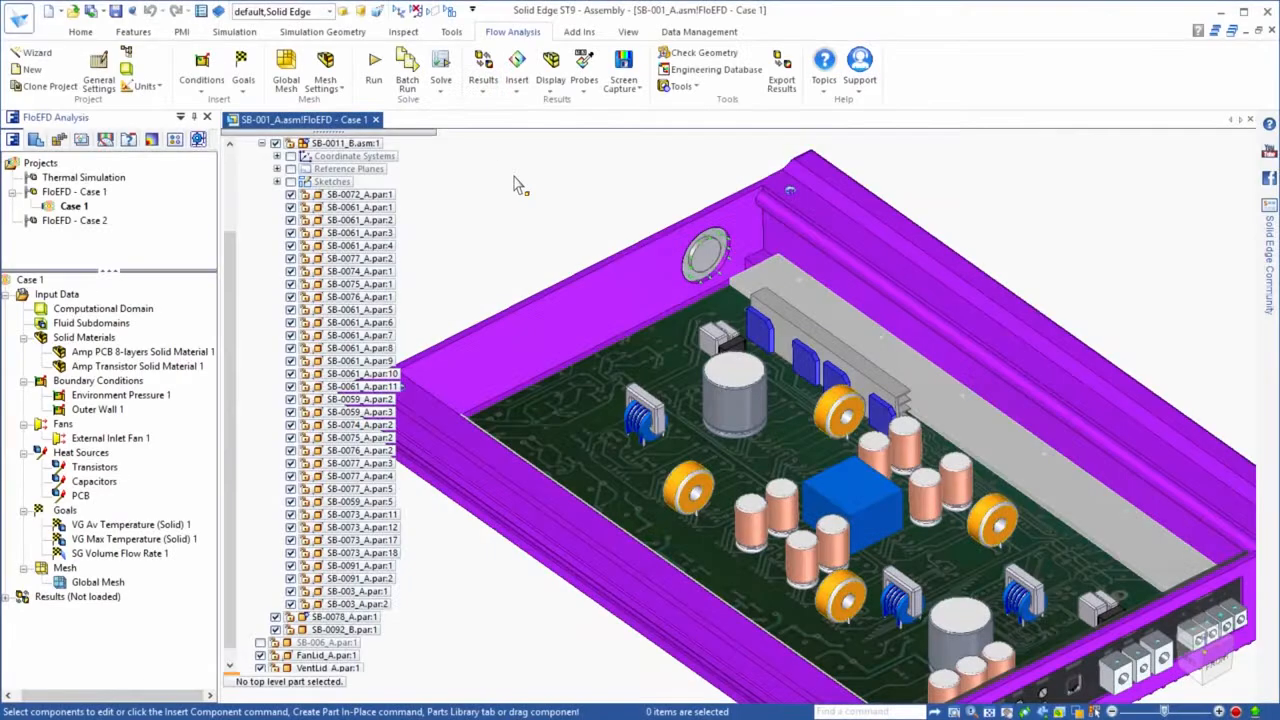
Run the flow analysis calculation for Case 1.
left_click(374, 62)
left_click(785, 280)
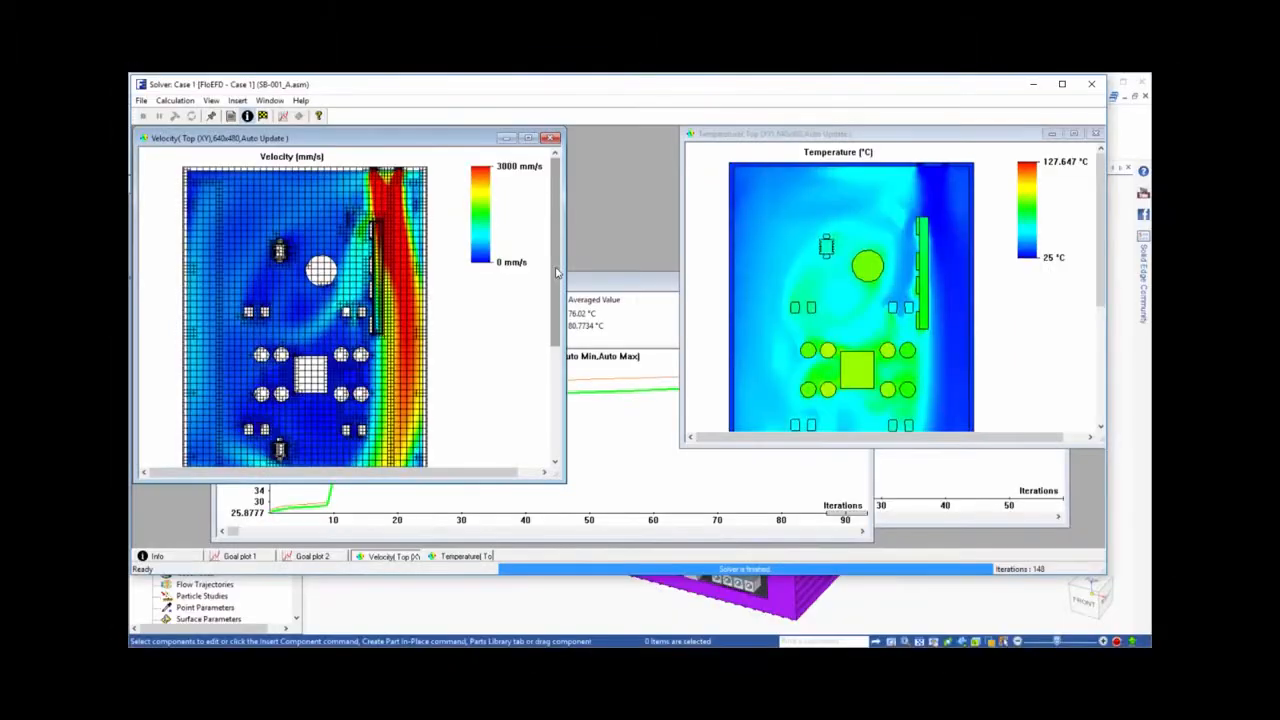
Examine the solver's velocity and temperature previews and the convergence of the transistor temperature goals in Goal plot 1.
scroll(555, 308, "down", 2)
scroll(555, 308, "down", 2)
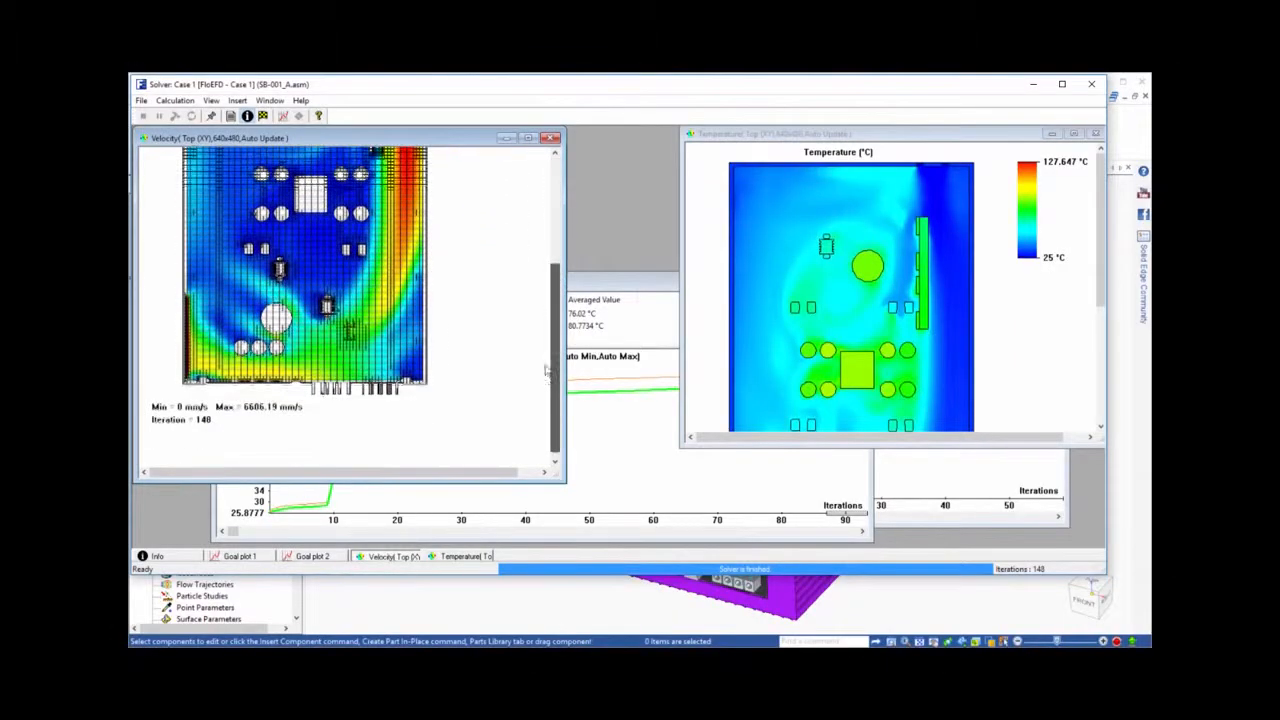
scroll(555, 308, "up", 5)
left_click_drag(1100, 238, 1098, 210)
left_click(616, 288)
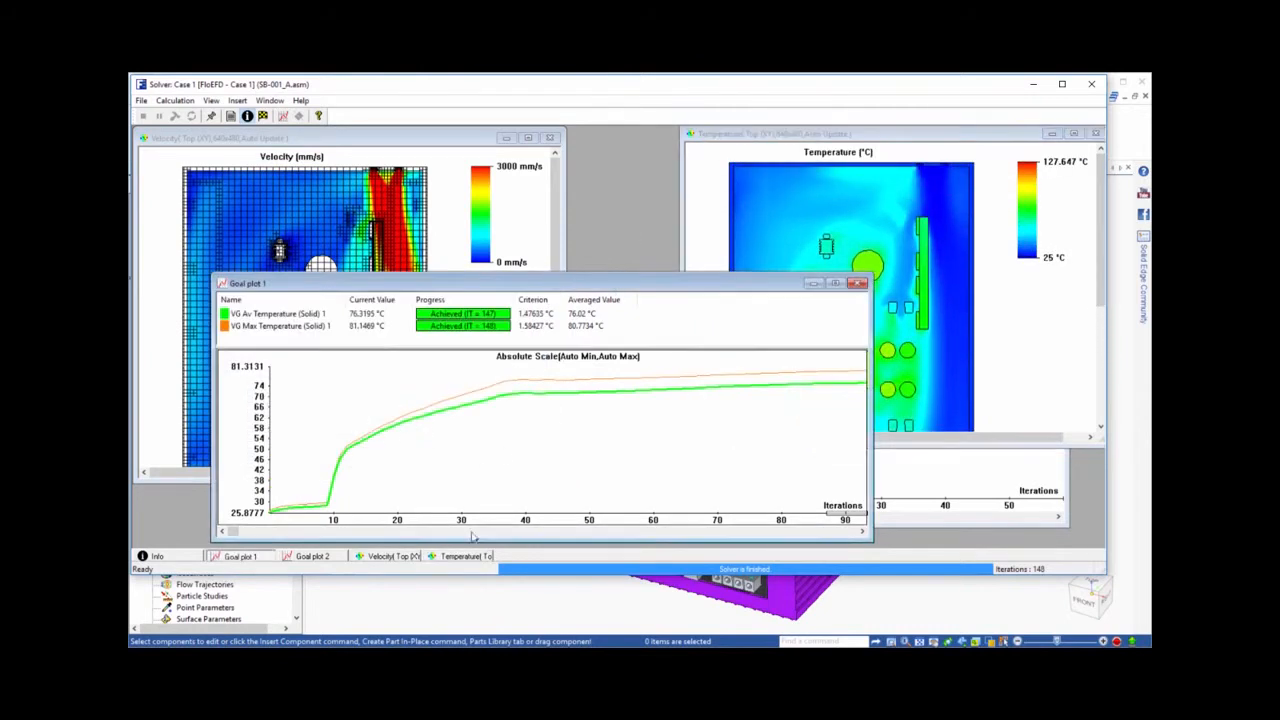
left_click_drag(240, 536, 651, 533)
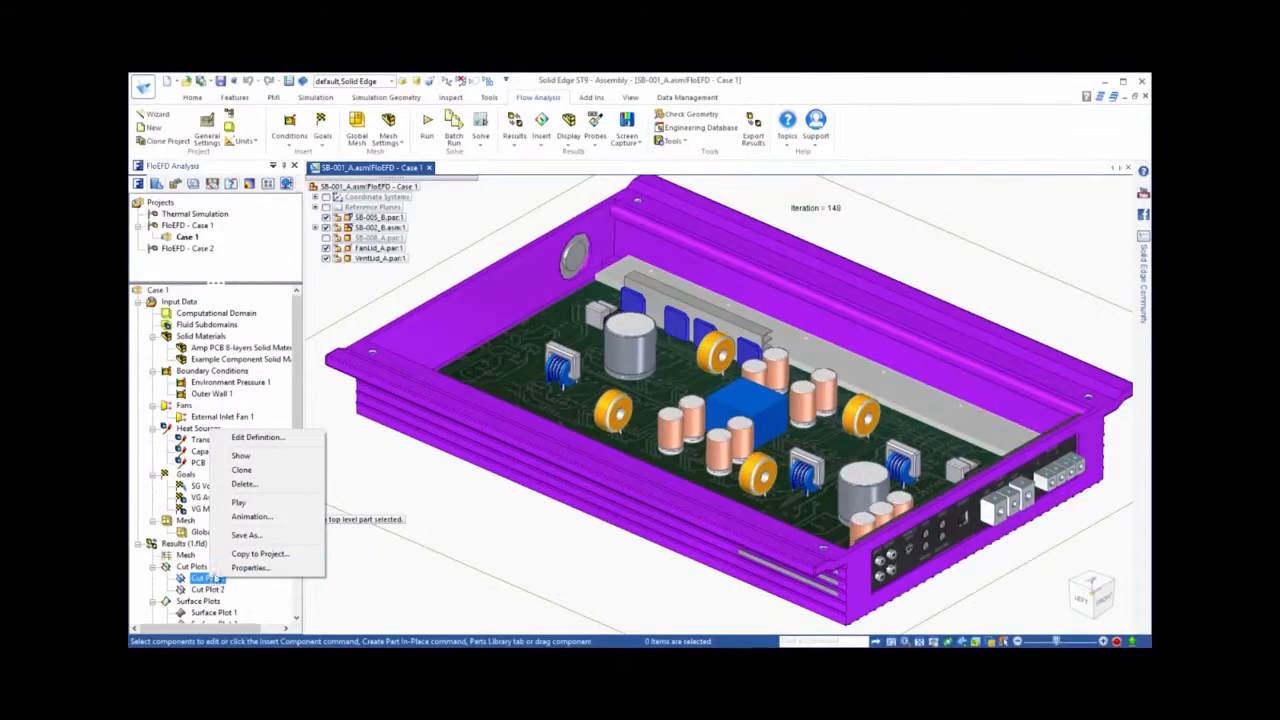
Show the velocity results of Cut Plot 1 and examine the airflow around the components.
left_click(241, 455)
left_click(476, 552)
middle_click_drag(480, 546, 502, 541)
scroll(640, 480, "up", 5)
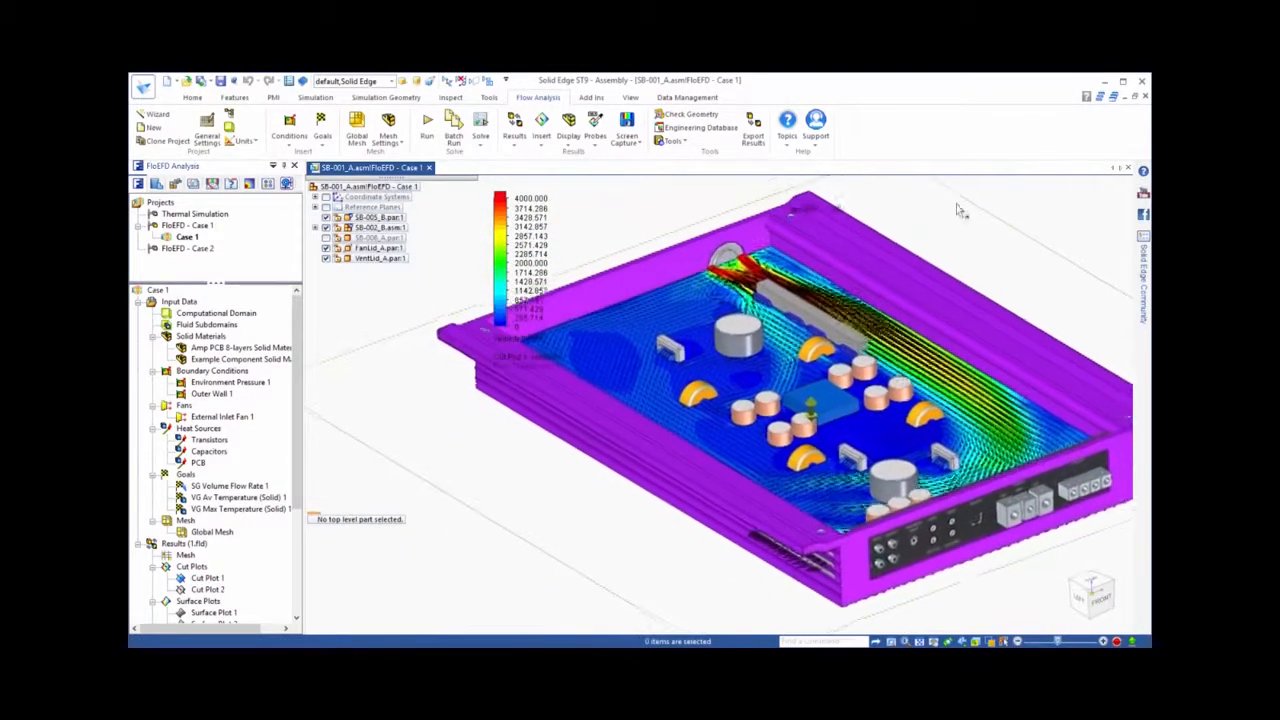
middle_click_drag(772, 420, 775, 416)
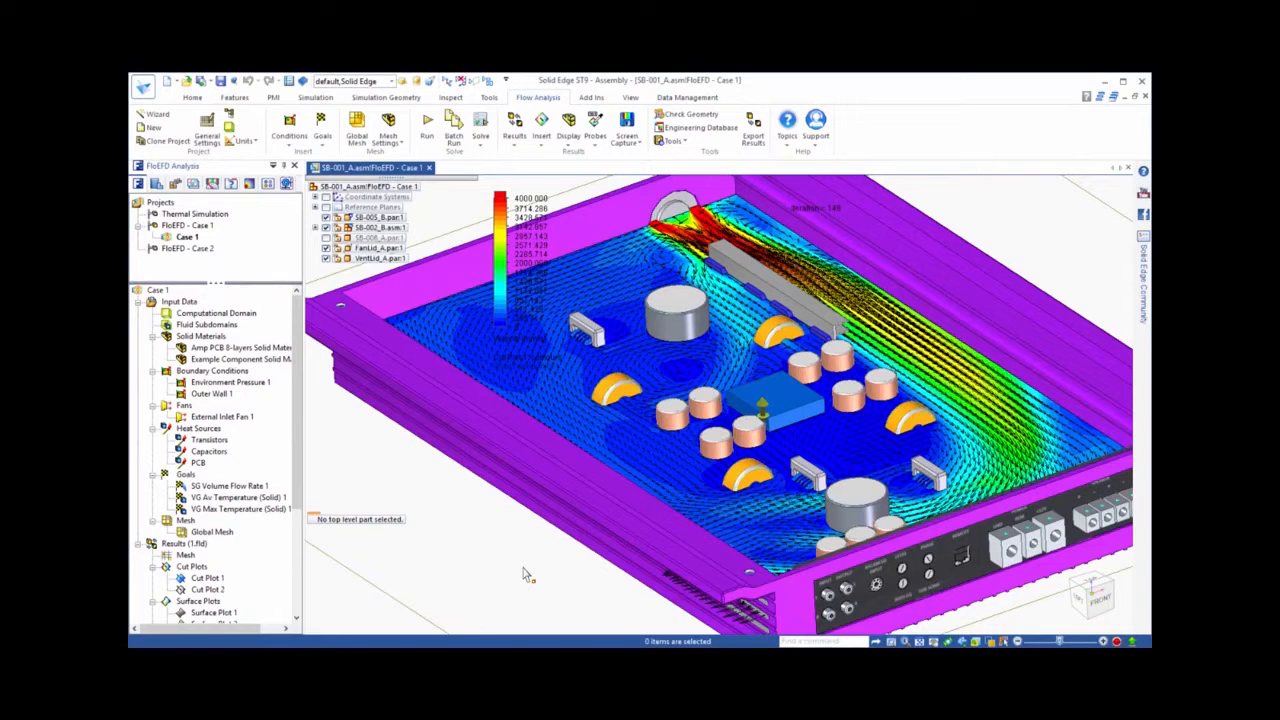
Hide Cut Plot 1 and show the temperature results of Cut Plot 2.
right_click(204, 578)
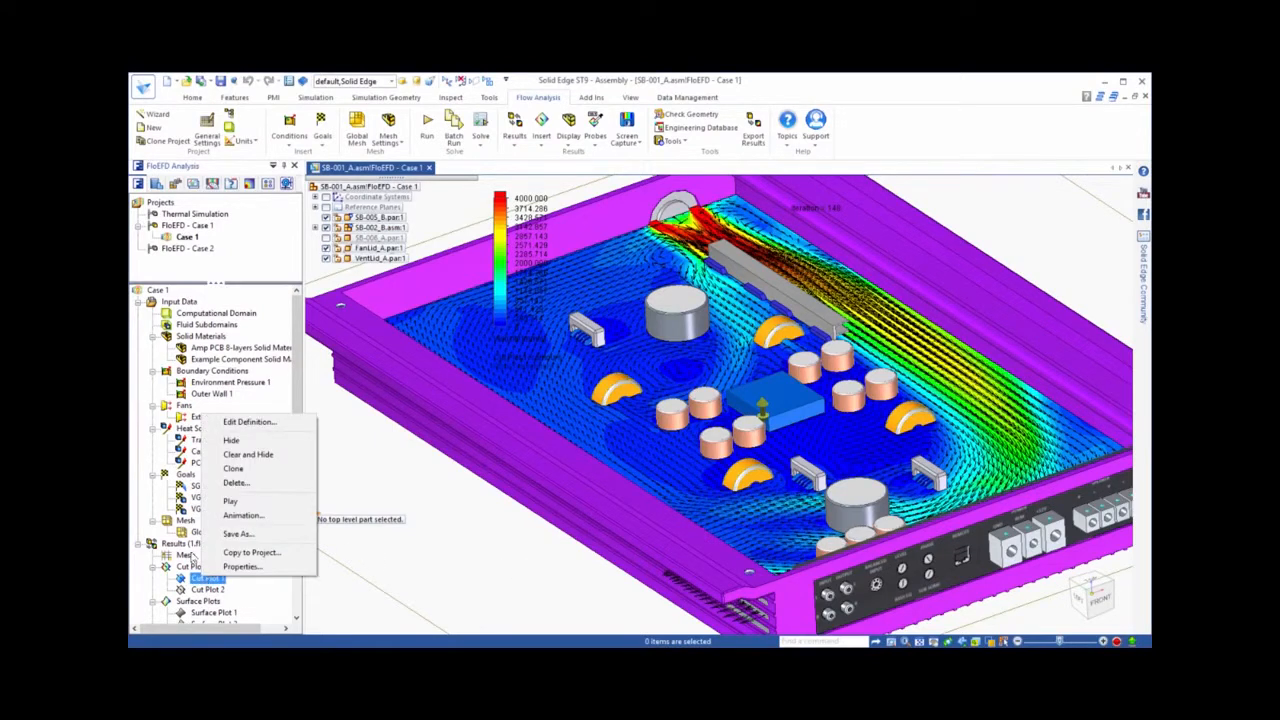
left_click(231, 440)
right_click(207, 589)
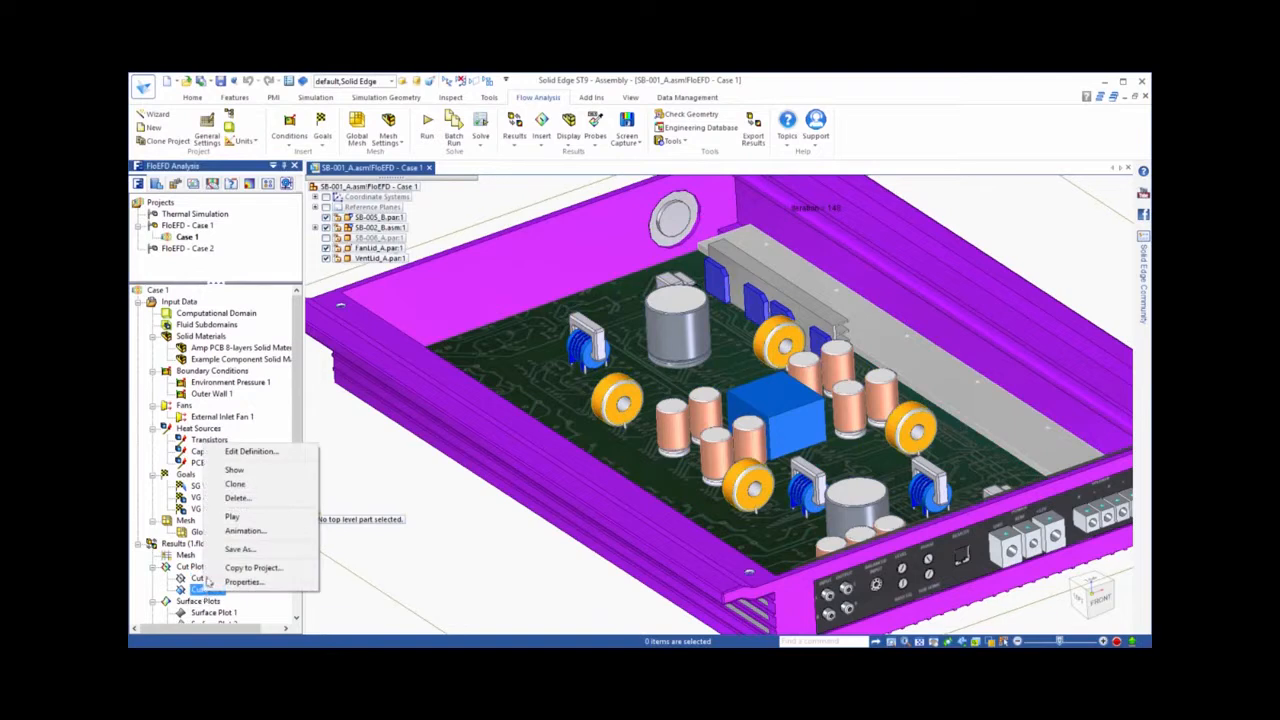
left_click(234, 469)
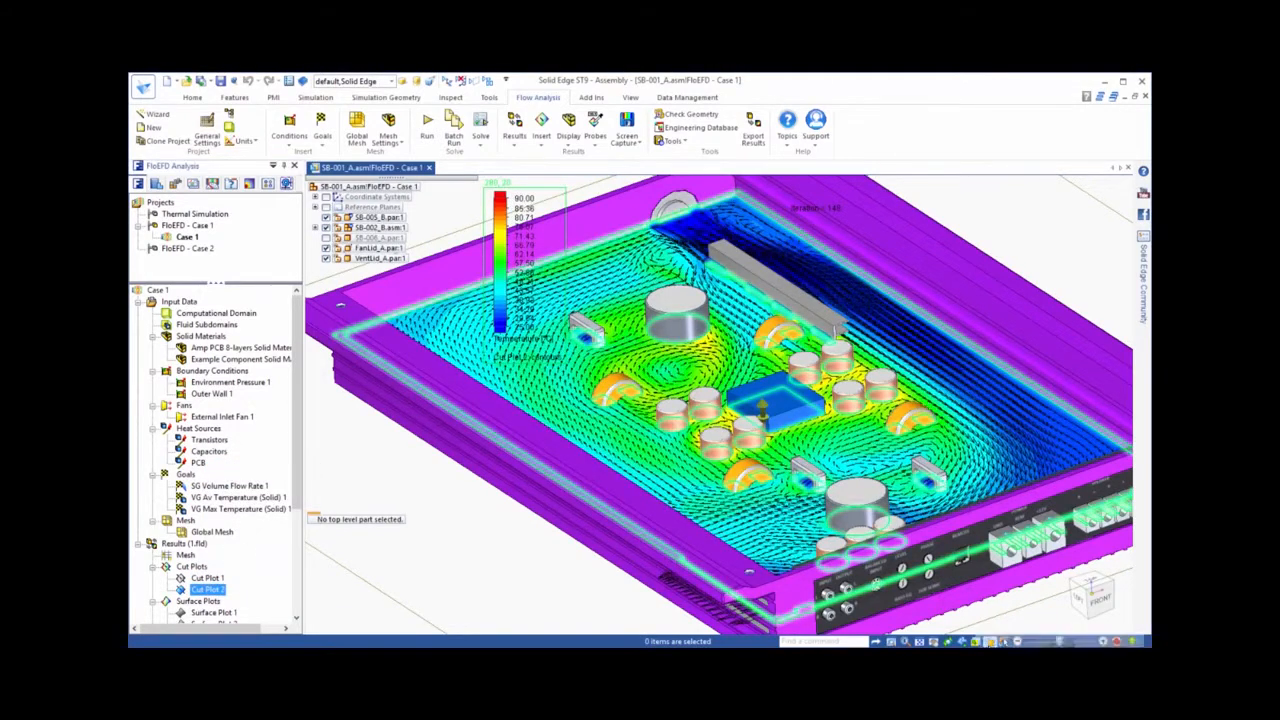
Display the assembly in wireframe to examine the Cut Plot 2 temperatures inside the components.
left_click(991, 641)
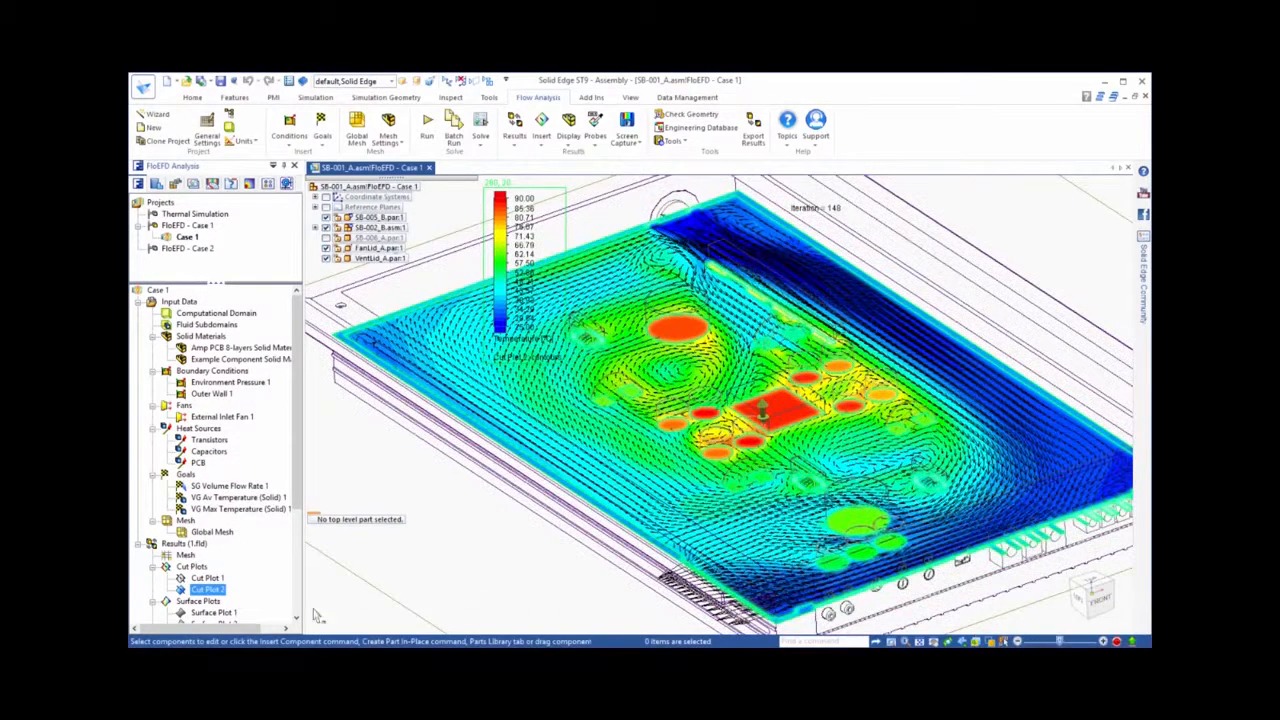
left_click(316, 607)
key("ctrl+t")
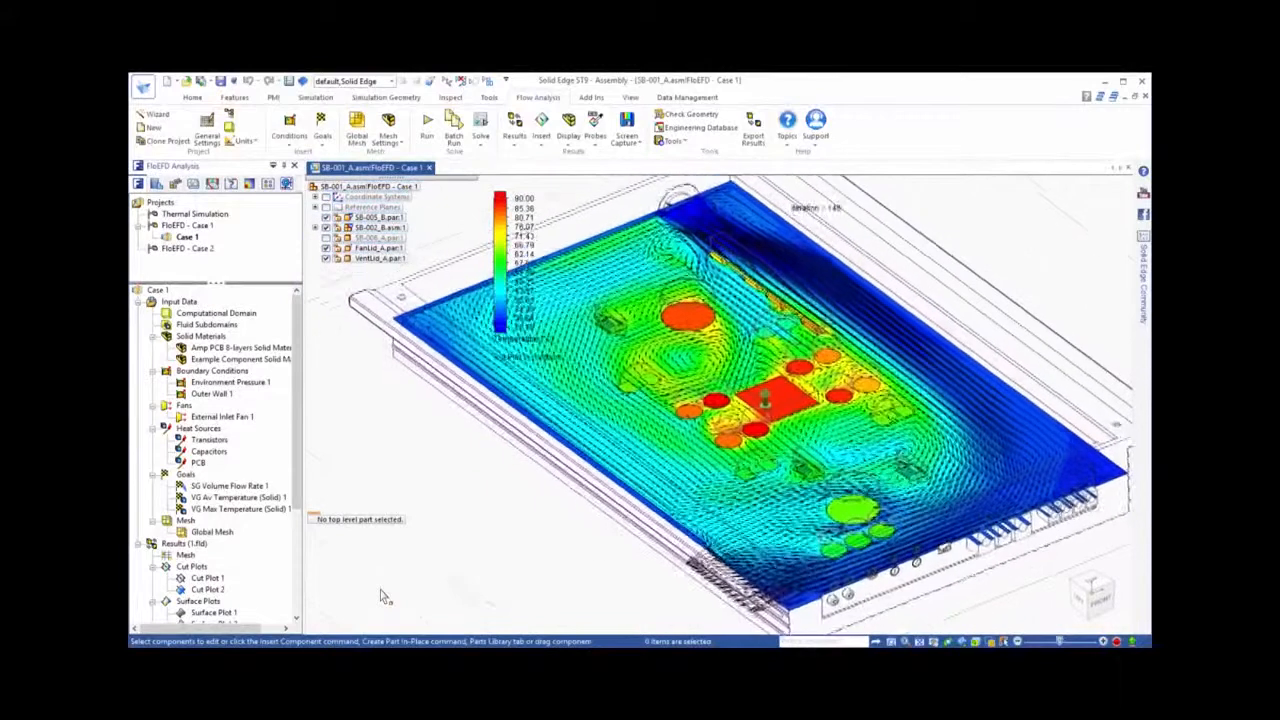
Hide Cut Plot 2 and show Surface Plot 1 with the solid temperature on the enclosure.
right_click(210, 589)
left_click(250, 455)
left_click(213, 612)
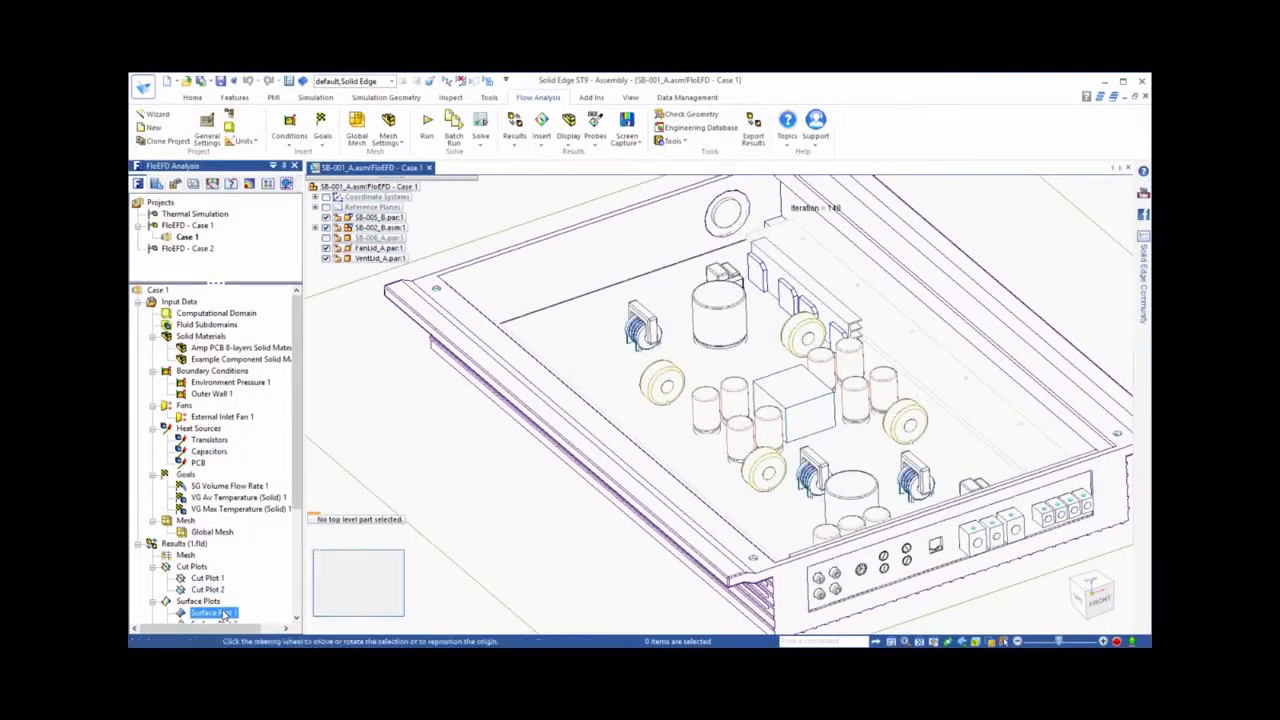
right_click(222, 612)
left_click(253, 503)
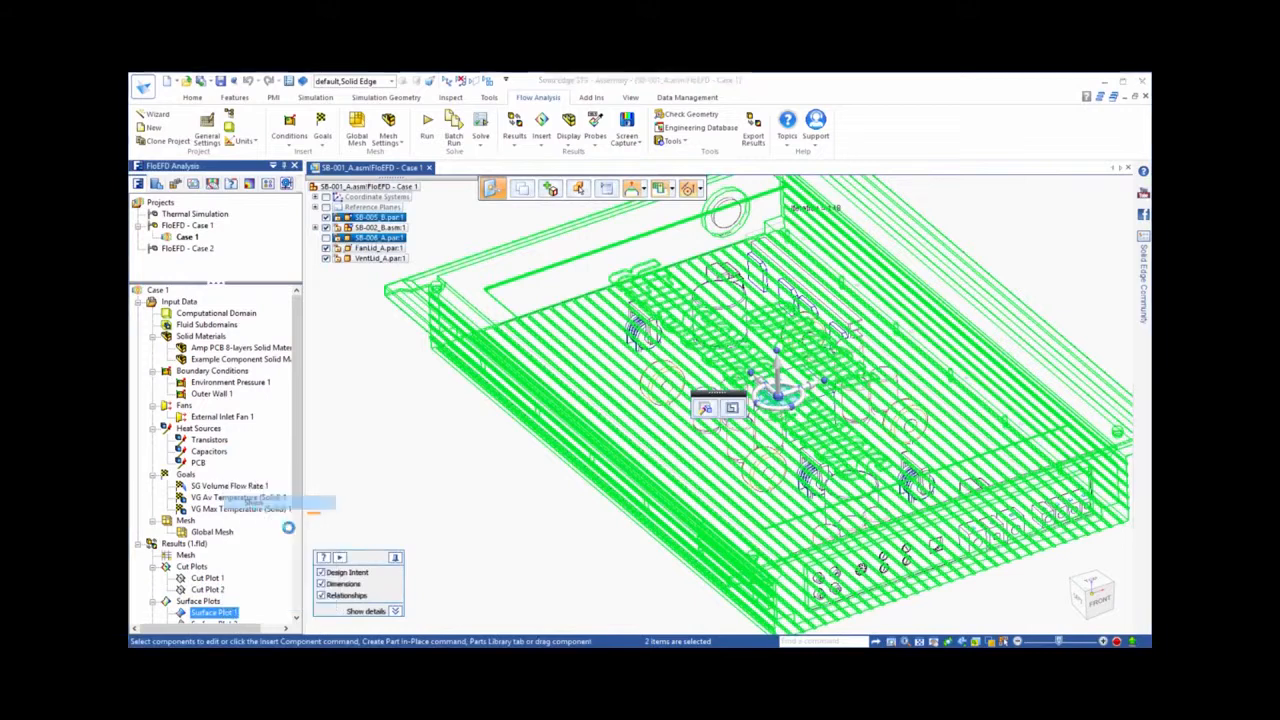
left_click(546, 559)
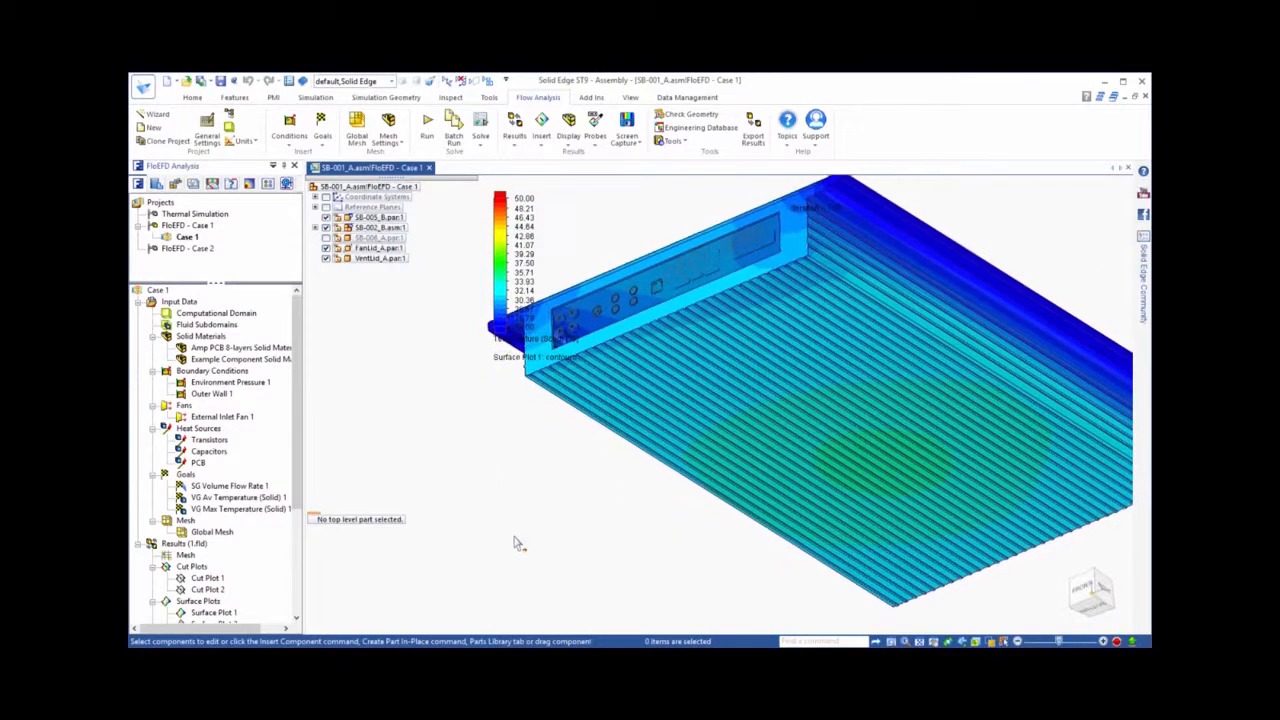
Probe the temperature at the warmest area on the underside of the enclosure.
left_click(594, 143)
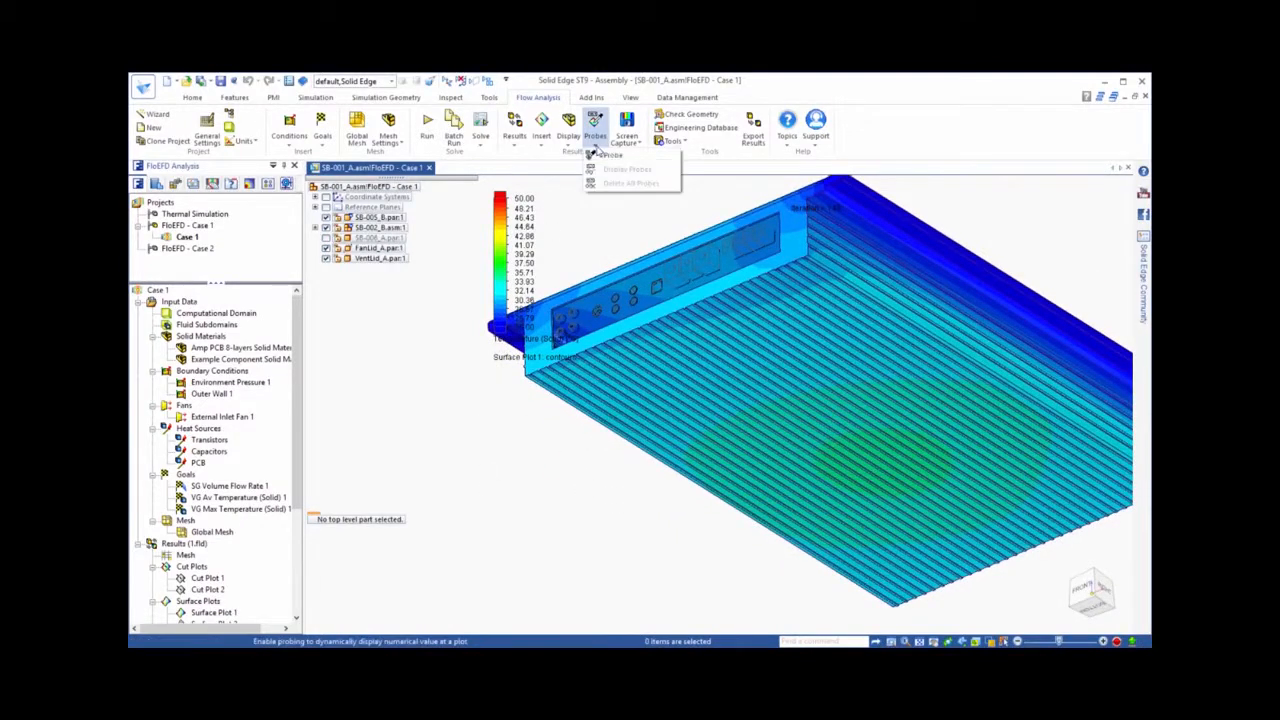
left_click(609, 156)
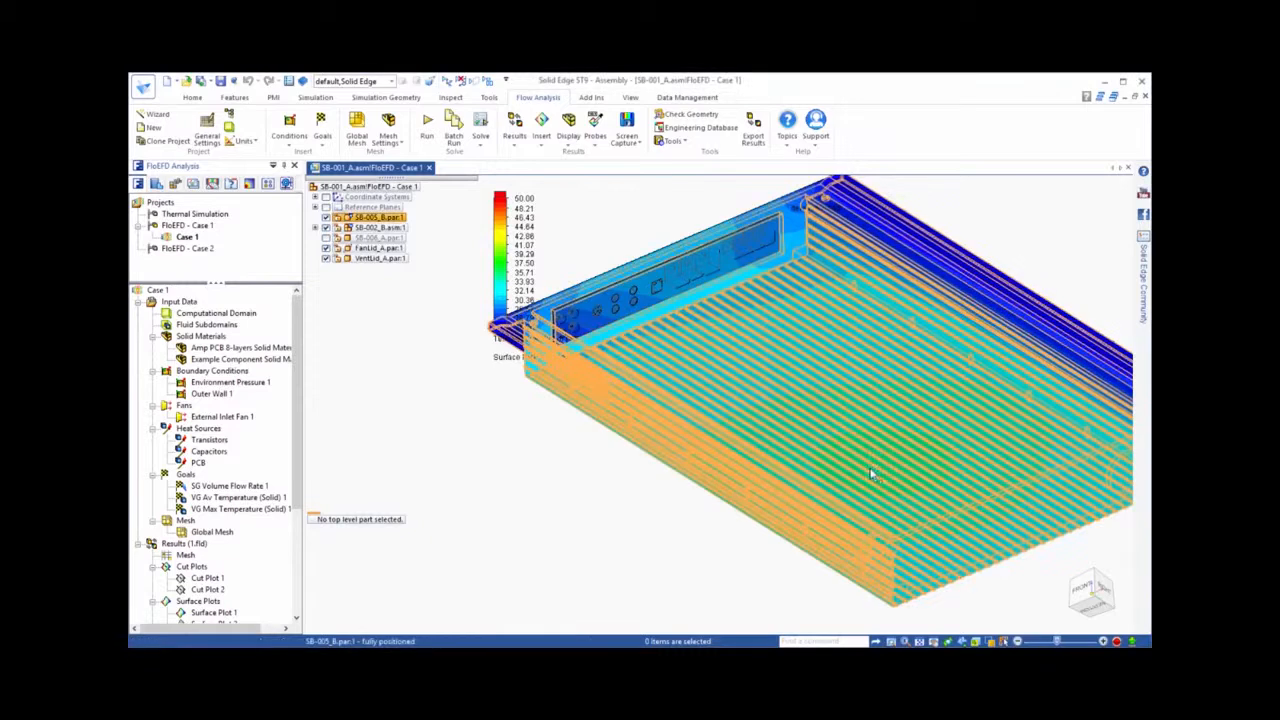
left_click(879, 461)
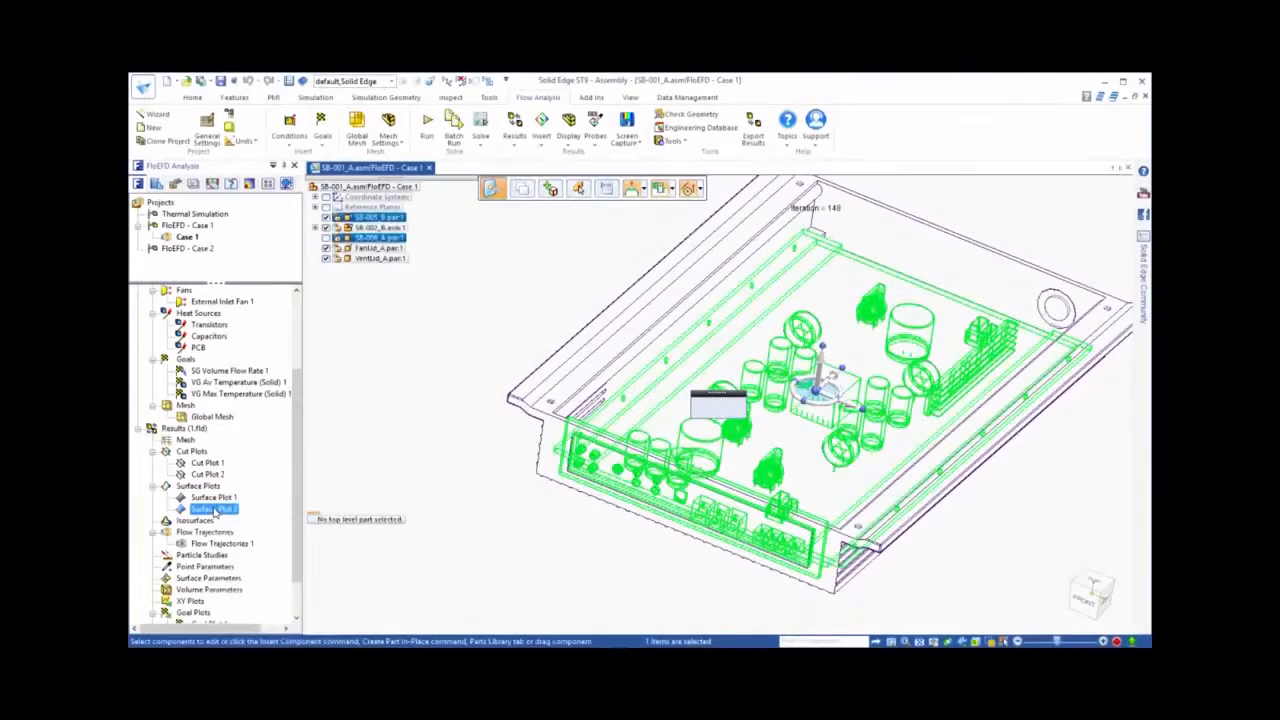
Show Surface Plot 2 with the solid temperature contours on the SB-002_B circuit board assembly.
right_click(214, 512)
left_click(245, 546)
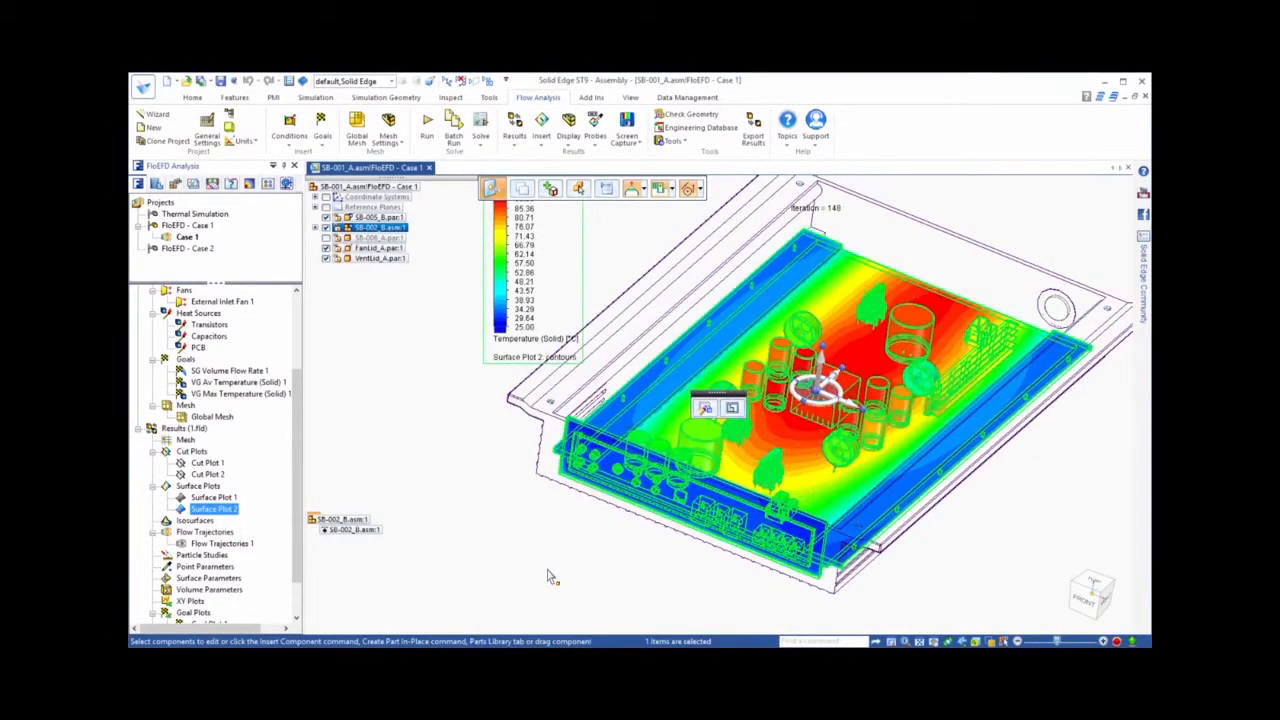
left_click(548, 577)
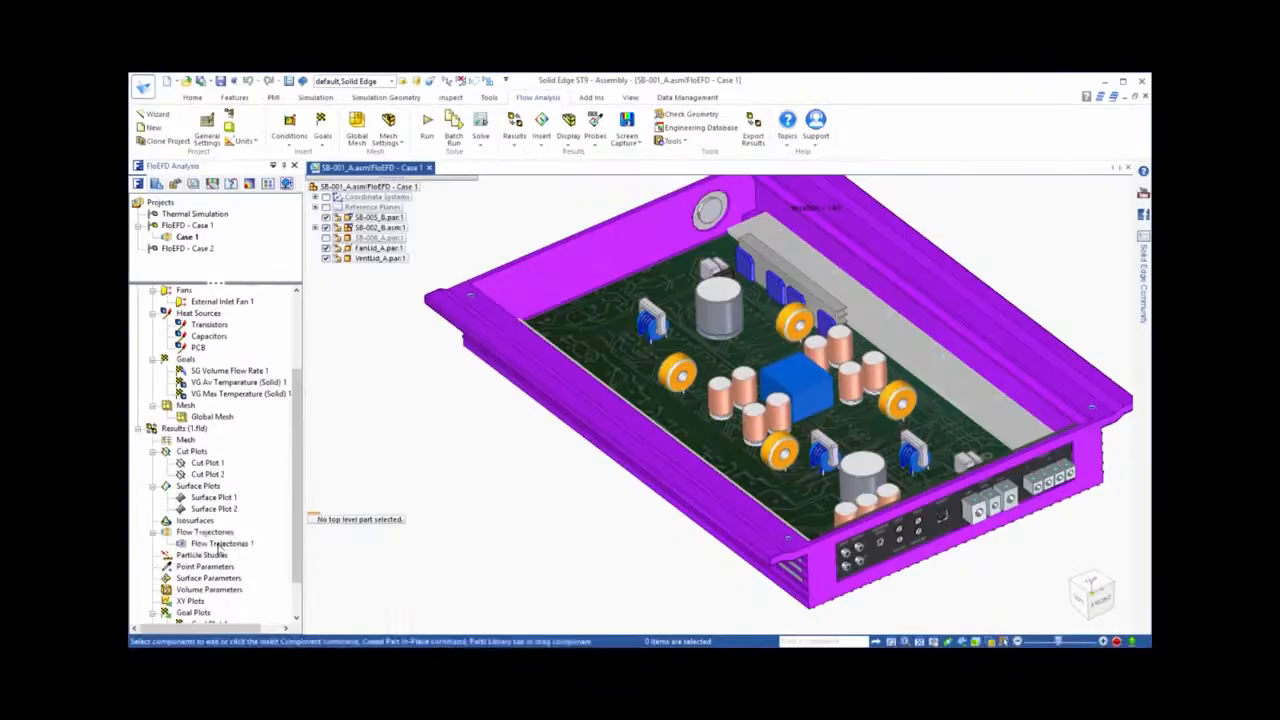
Play the animation of Flow Trajectories 1 starting from the fan.
left_click(236, 545)
right_click(236, 546)
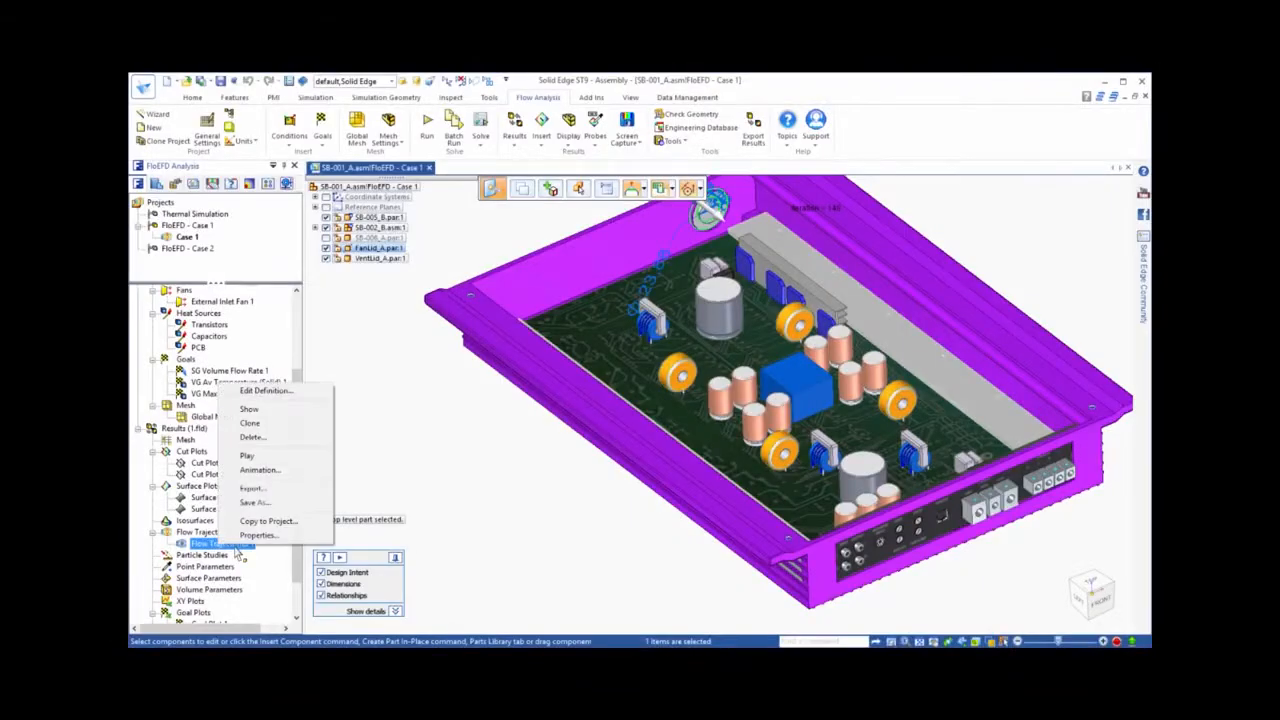
left_click(247, 455)
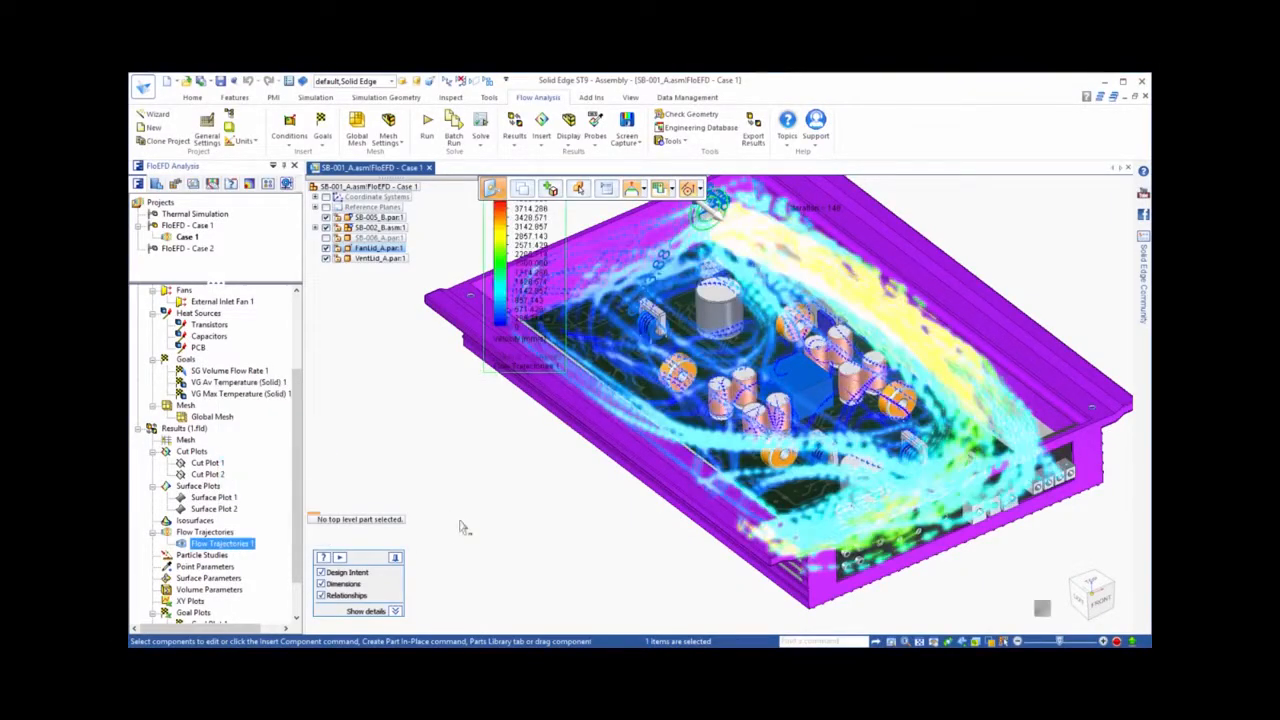
Activate the FloEFD - Case 2 configuration of the SB-001_A assembly.
left_click(536, 525)
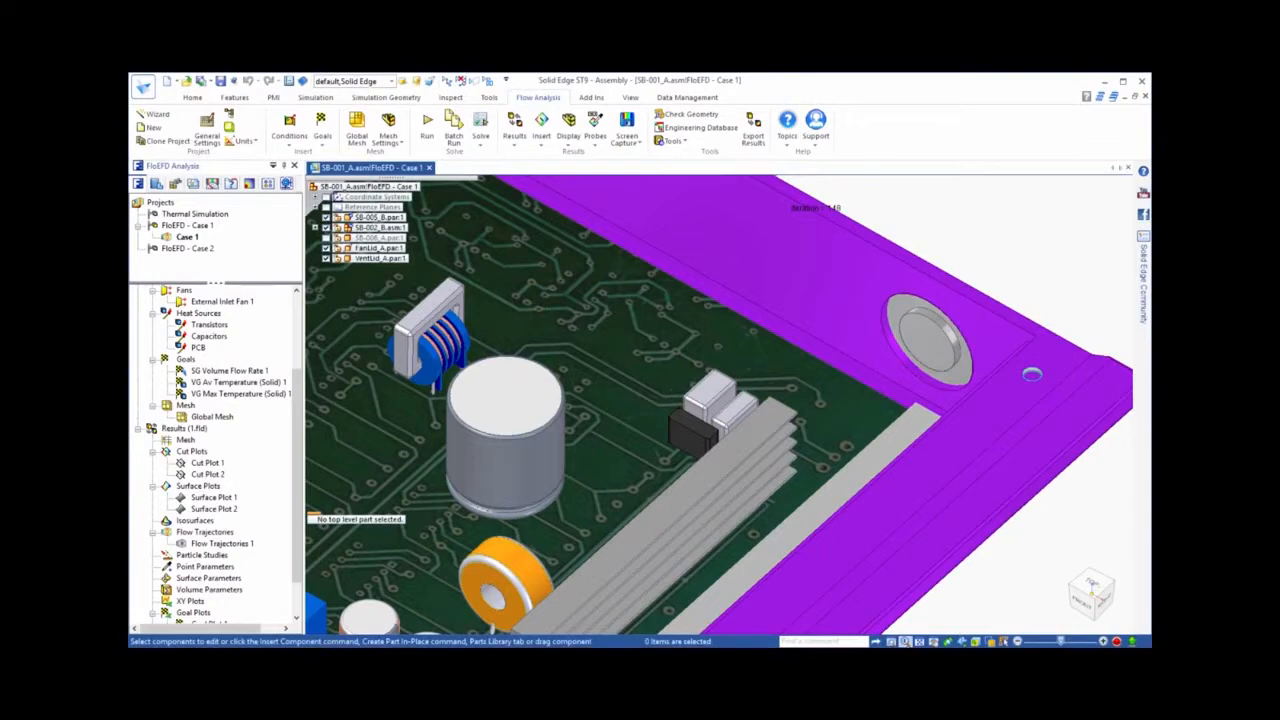
left_click(905, 641)
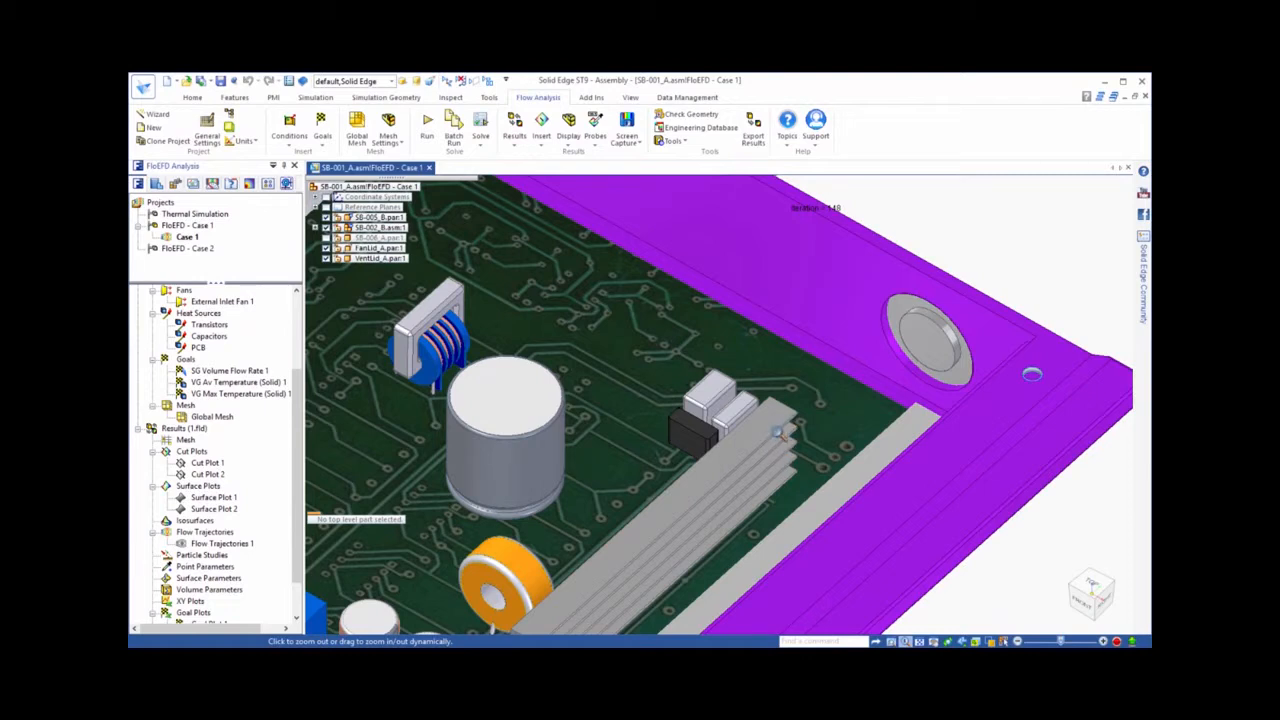
key("Escape")
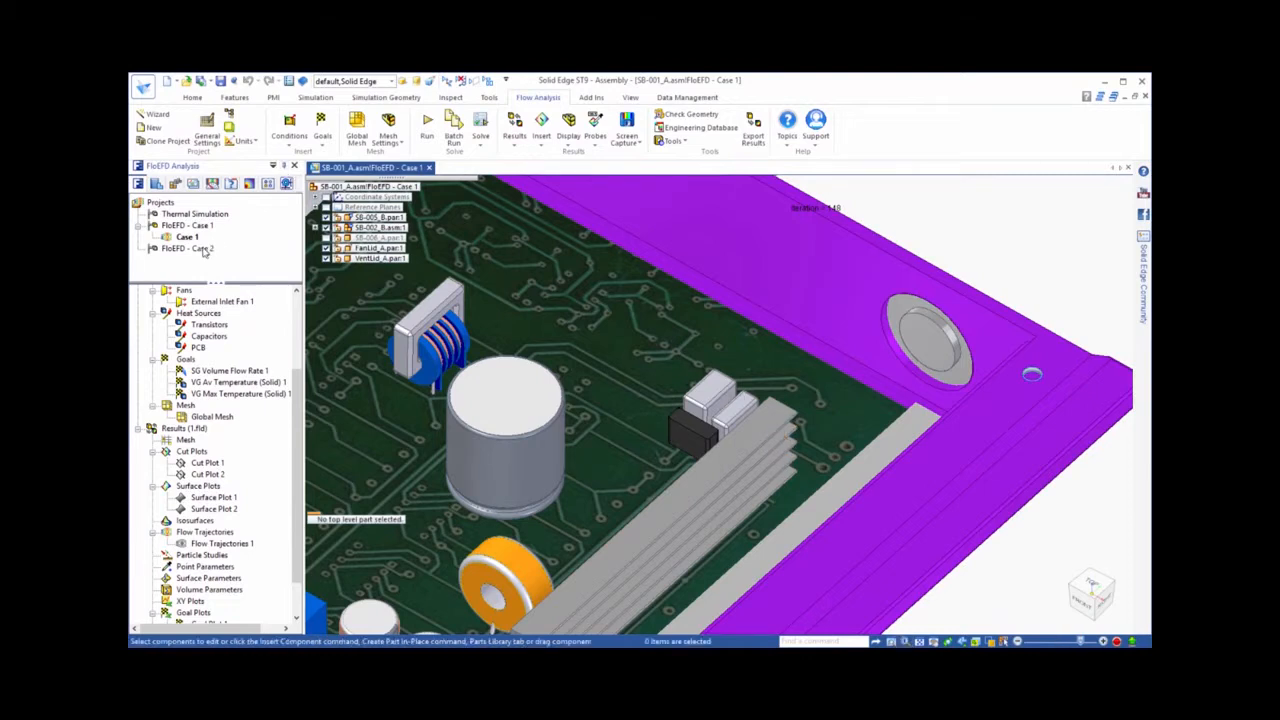
double_click(203, 251)
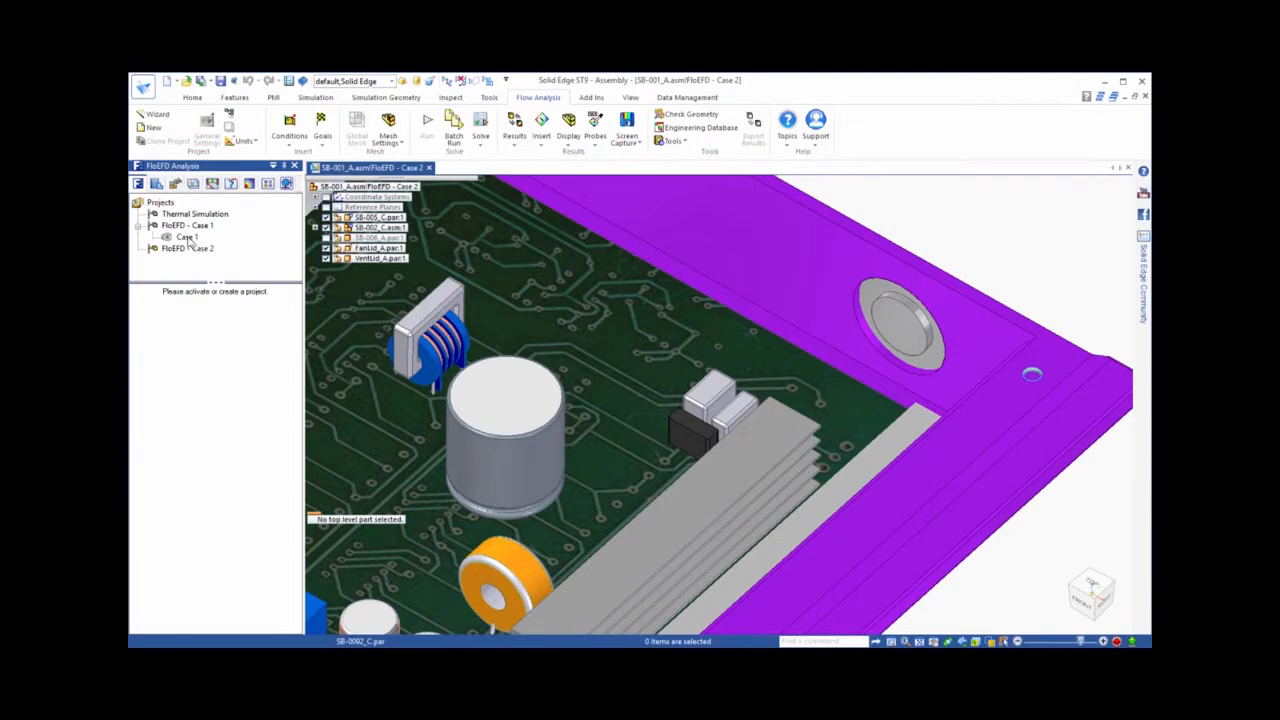
Clone the Case 1 project as Case 2 into the existing FloEFD - Case 2 configuration.
right_click(188, 240)
left_click(190, 258)
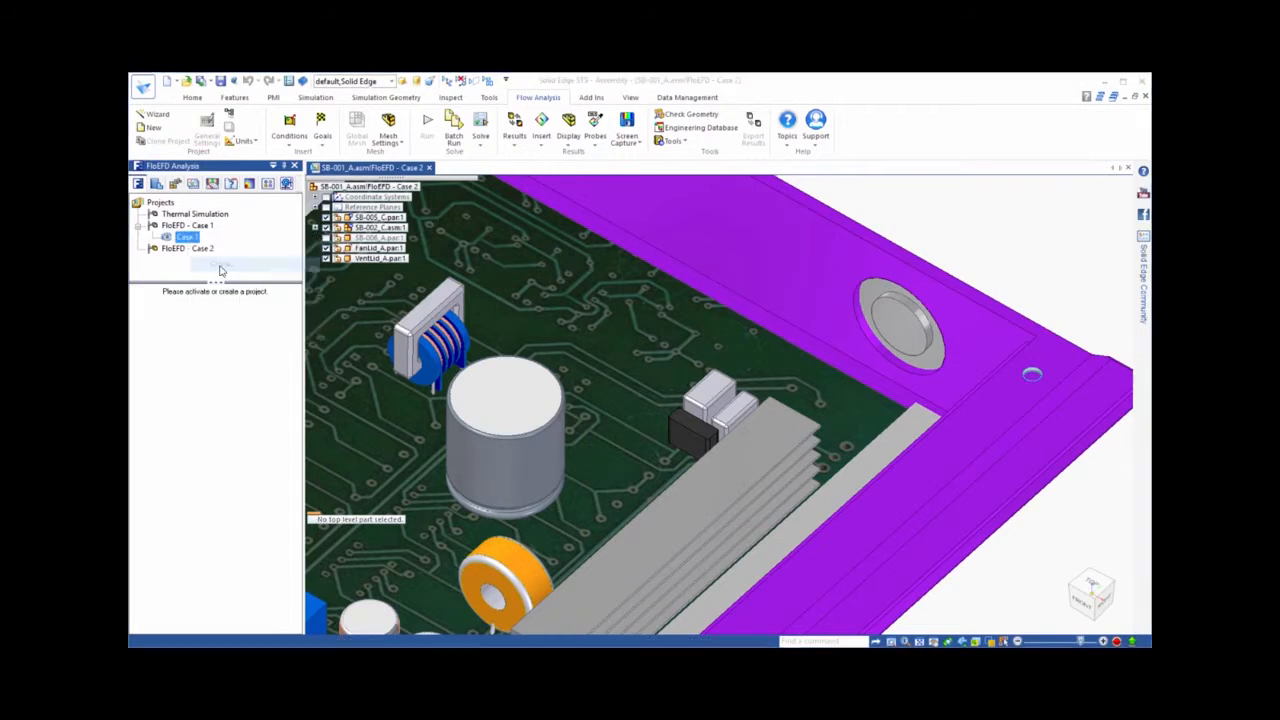
mouse_move(874, 185)
left_mouse_down()
mouse_move(832, 184)
mouse_move(850, 184)
left_mouse_up()
type("2")
left_click(950, 220)
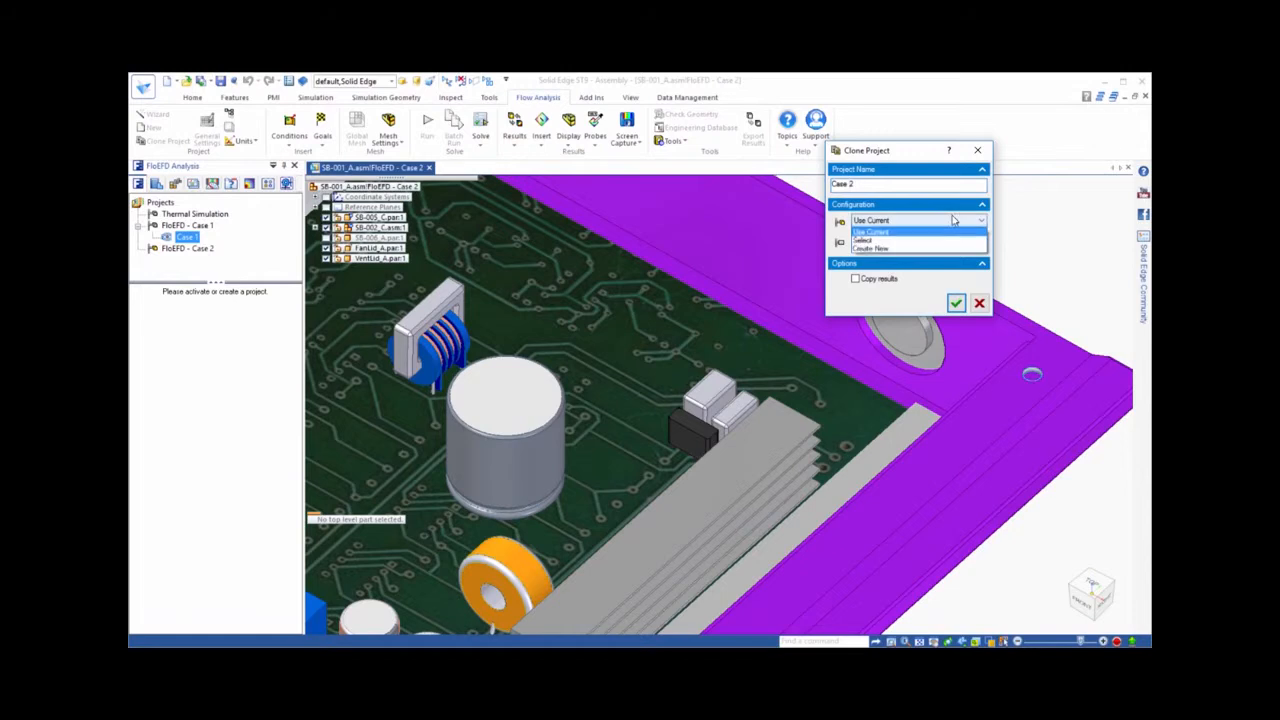
left_click(863, 240)
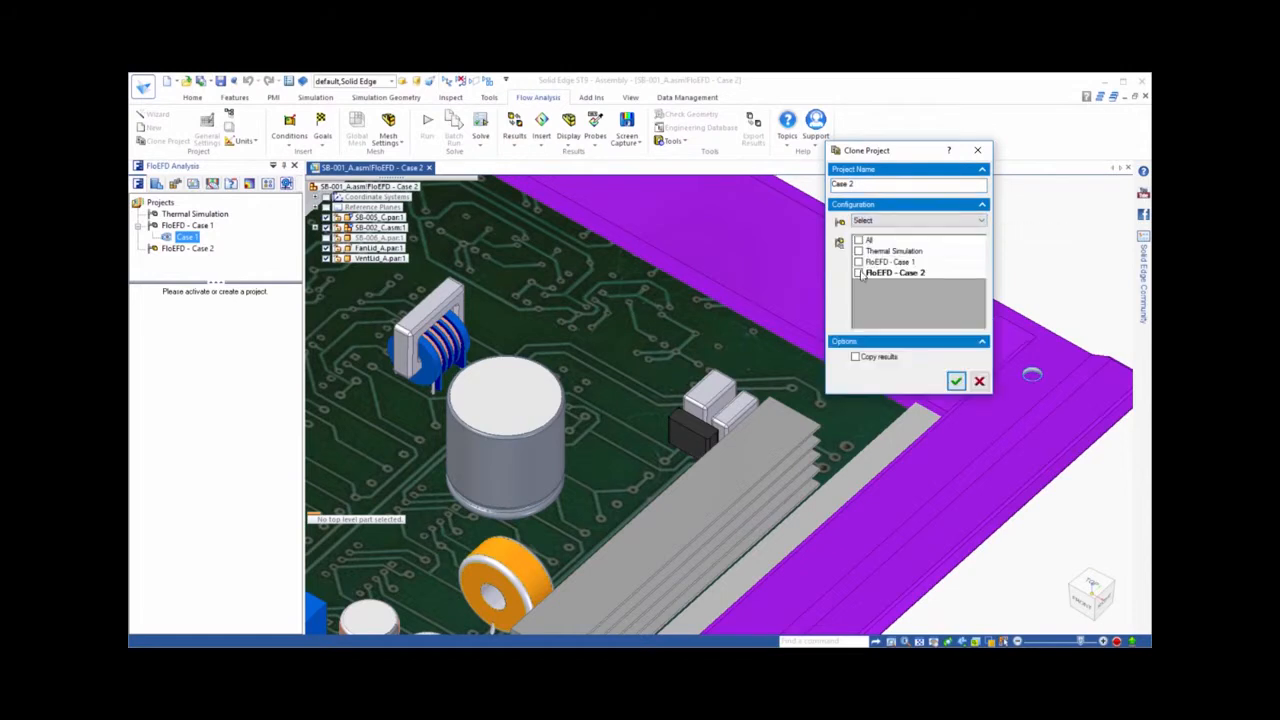
left_click(859, 273)
left_click(956, 381)
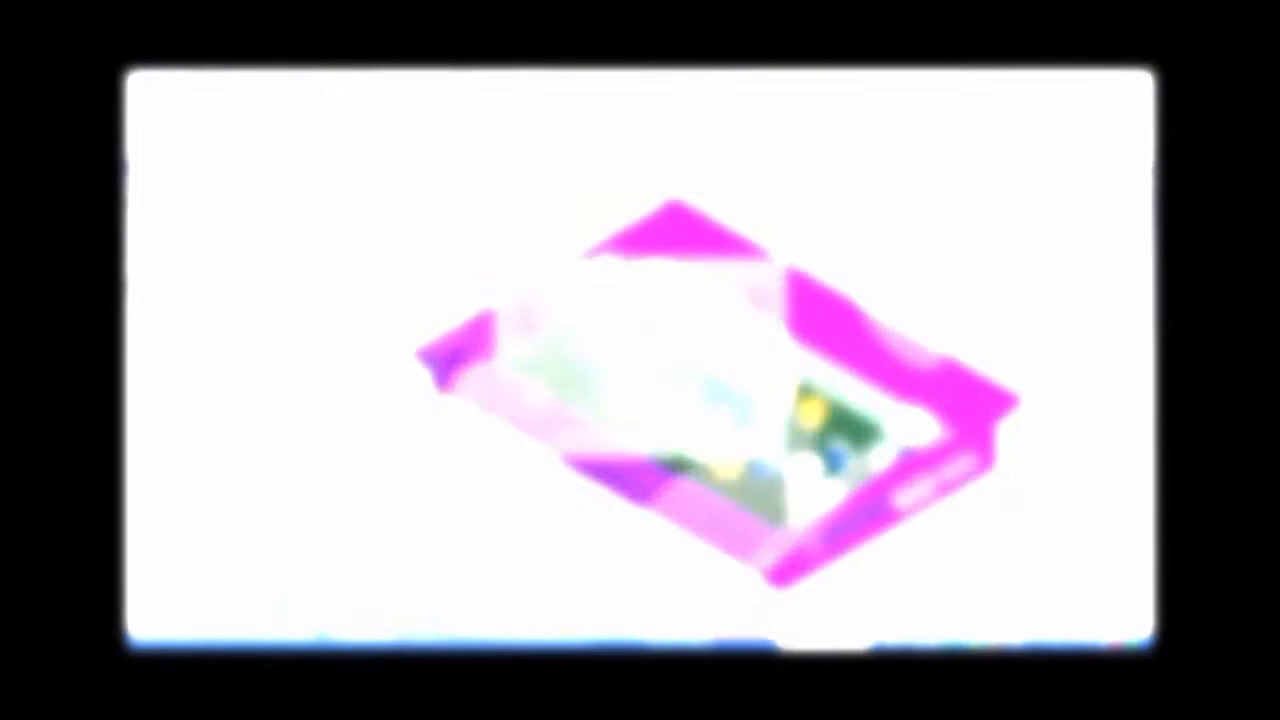
Switch the assembly to an edges-only display and show Cut Plot 2 of the Case 2 results.
scroll(300, 513, "down", 1)
scroll(300, 513, "down", 3)
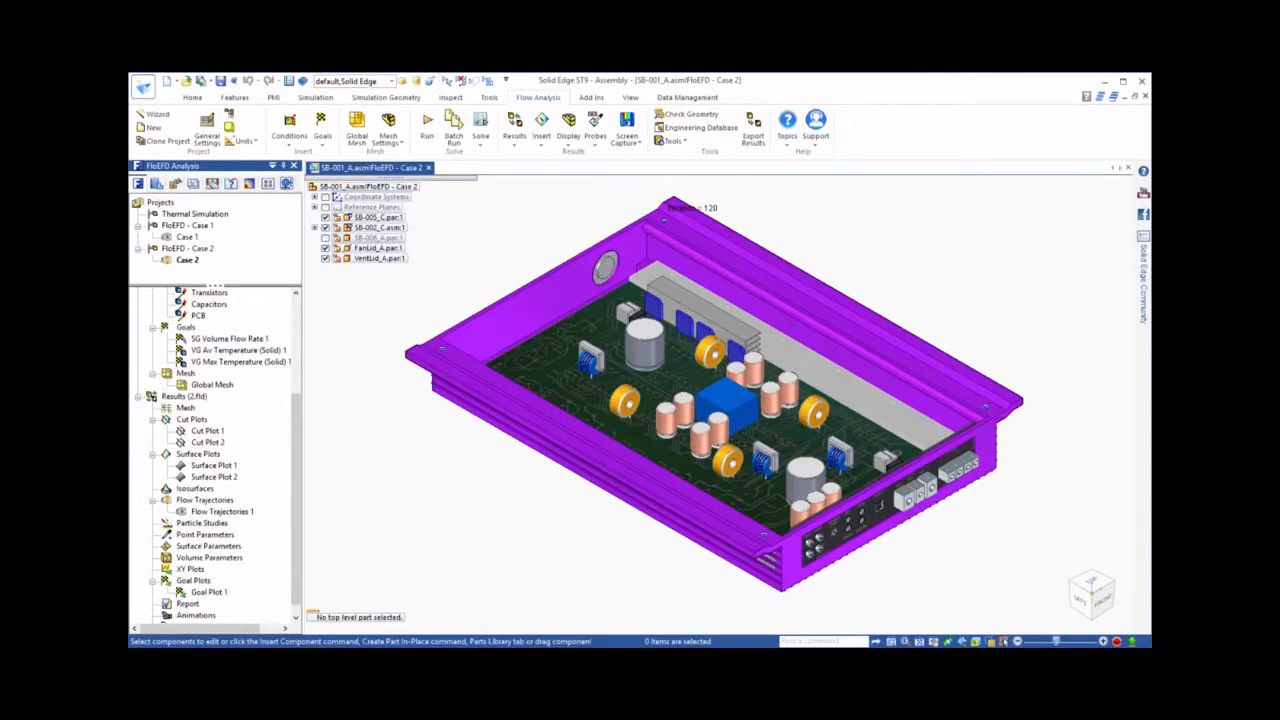
left_click(1031, 642)
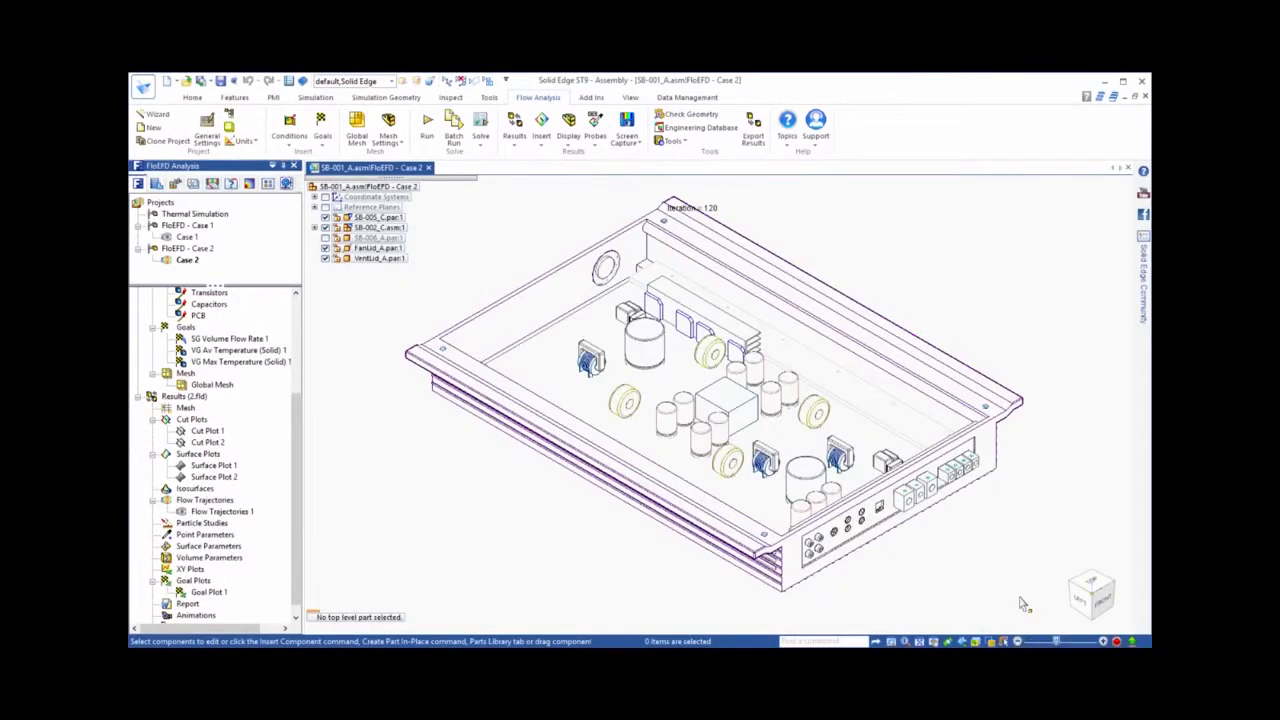
right_click(205, 443)
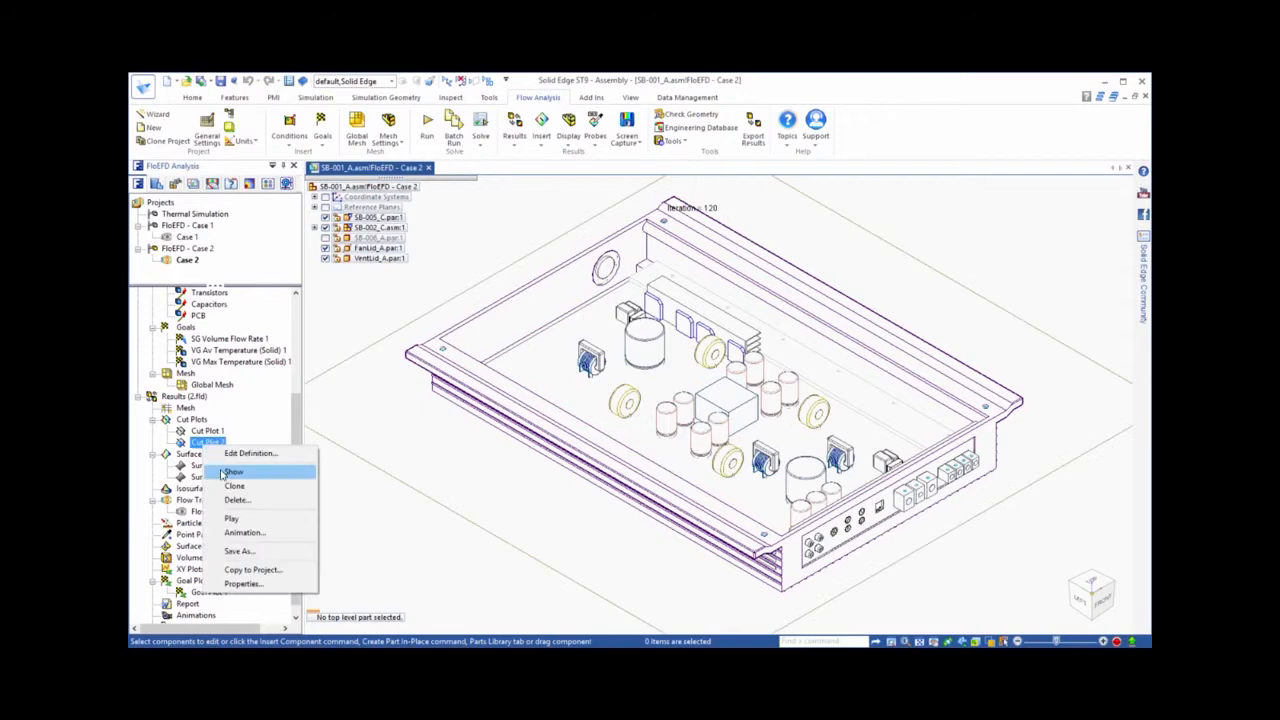
left_click(230, 472)
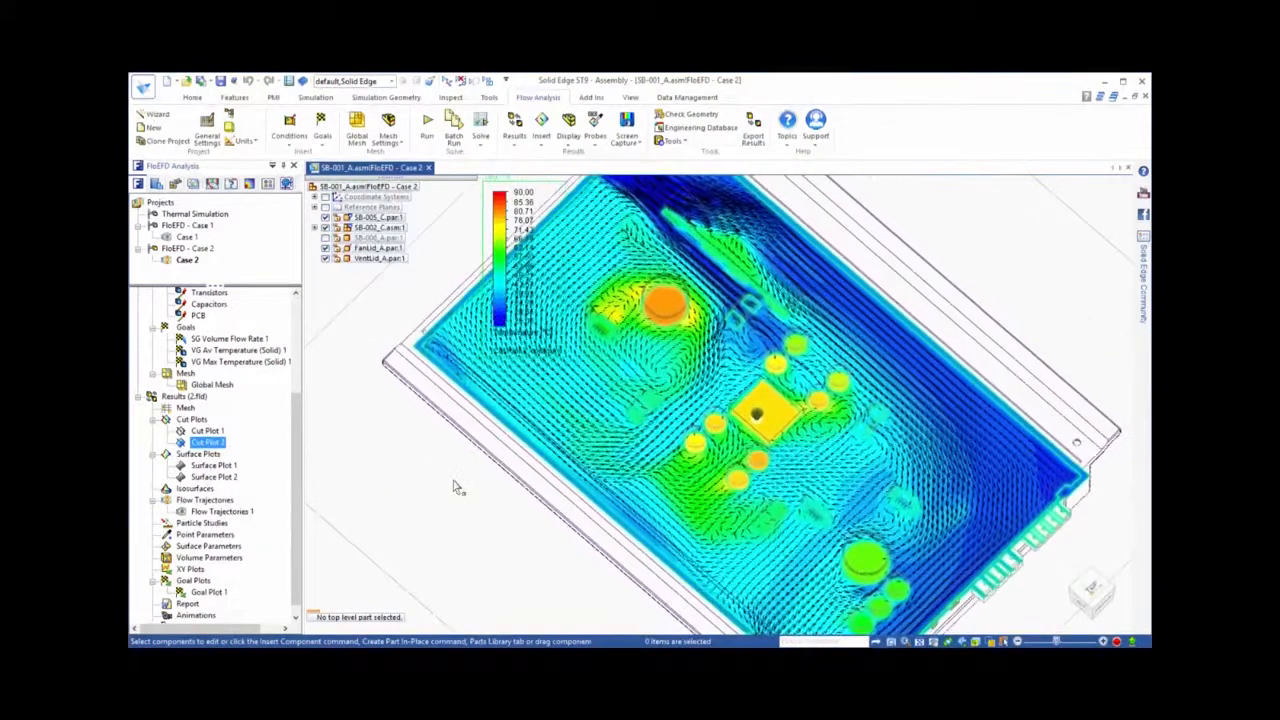
Hide Cut Plot 2 and show Surface Plot 2 with the solid temperature contours for Case 2.
right_click(214, 446)
left_click(238, 472)
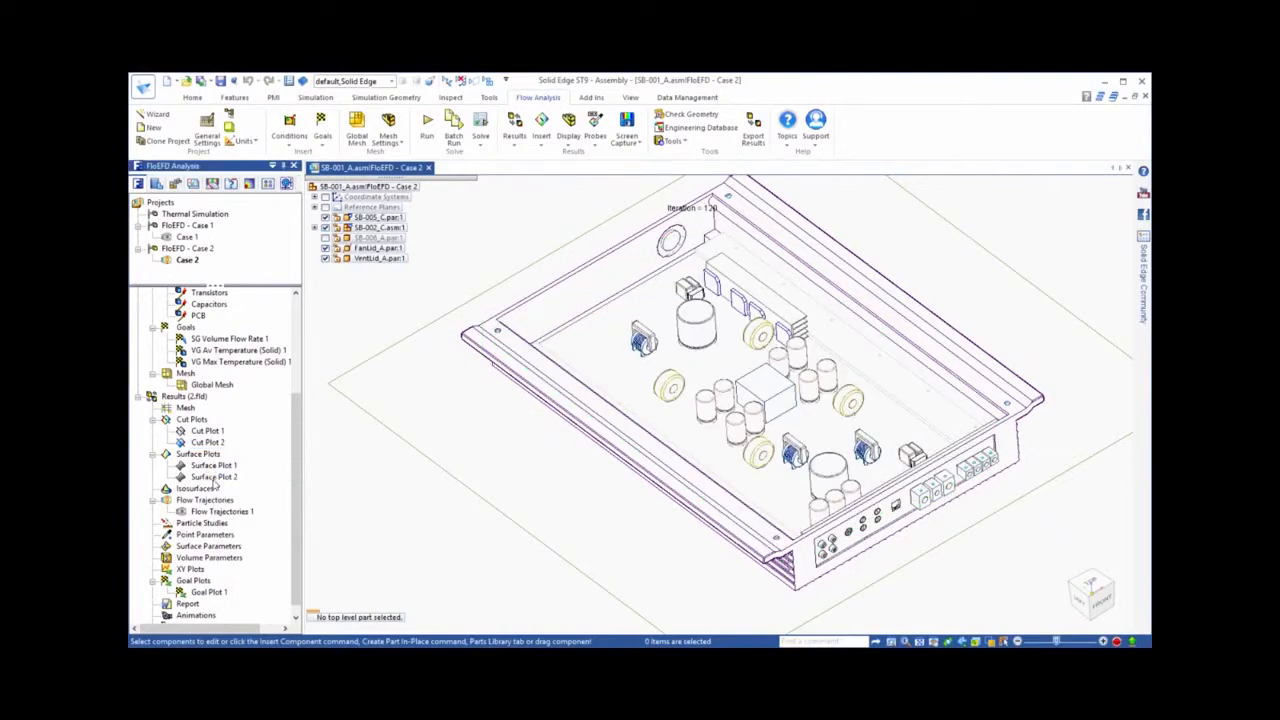
right_click(214, 479)
left_click(244, 507)
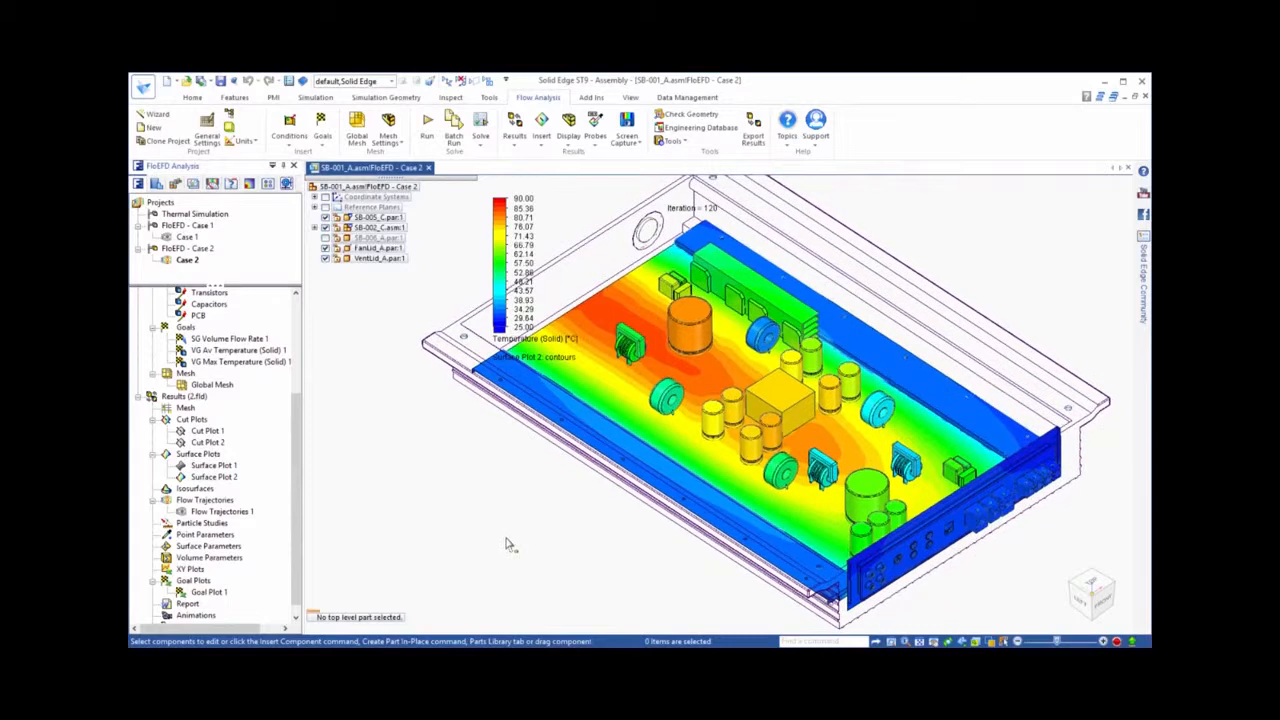
Compare the Case 1 and Case 2 results using the side-by-side active scene images and the Goal Plot 1 table.
right_click(197, 401)
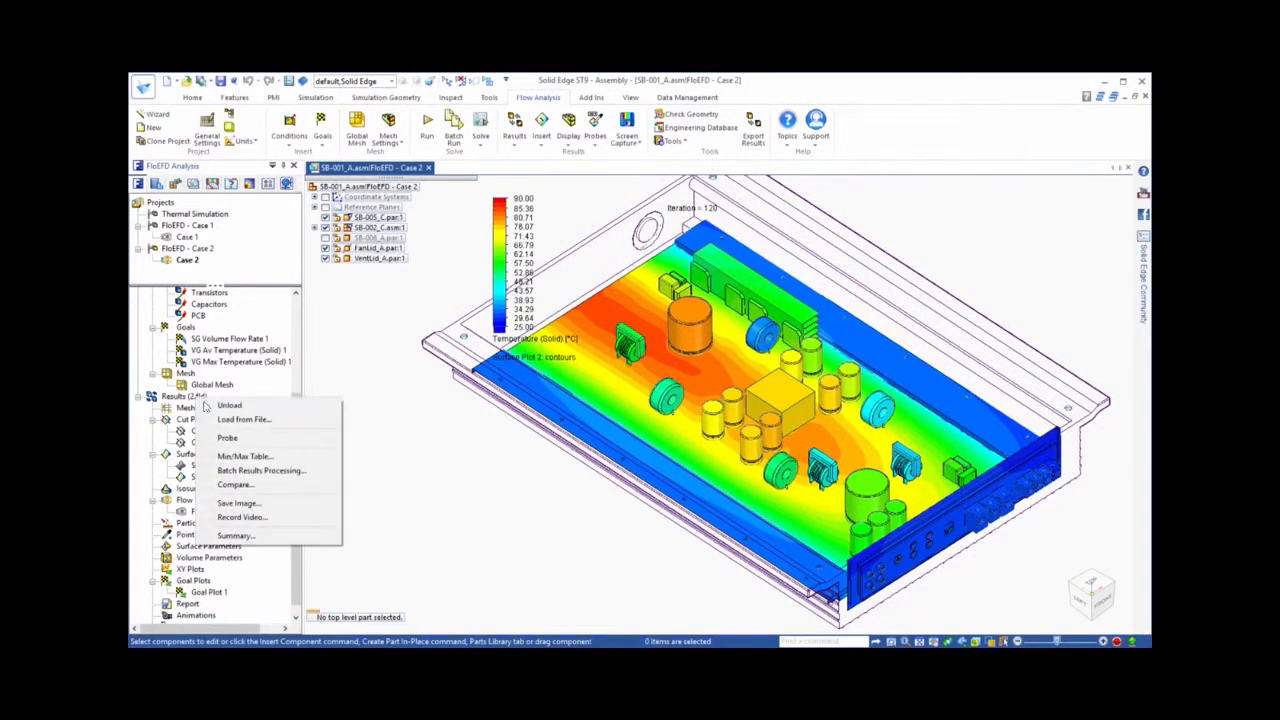
left_click(236, 484)
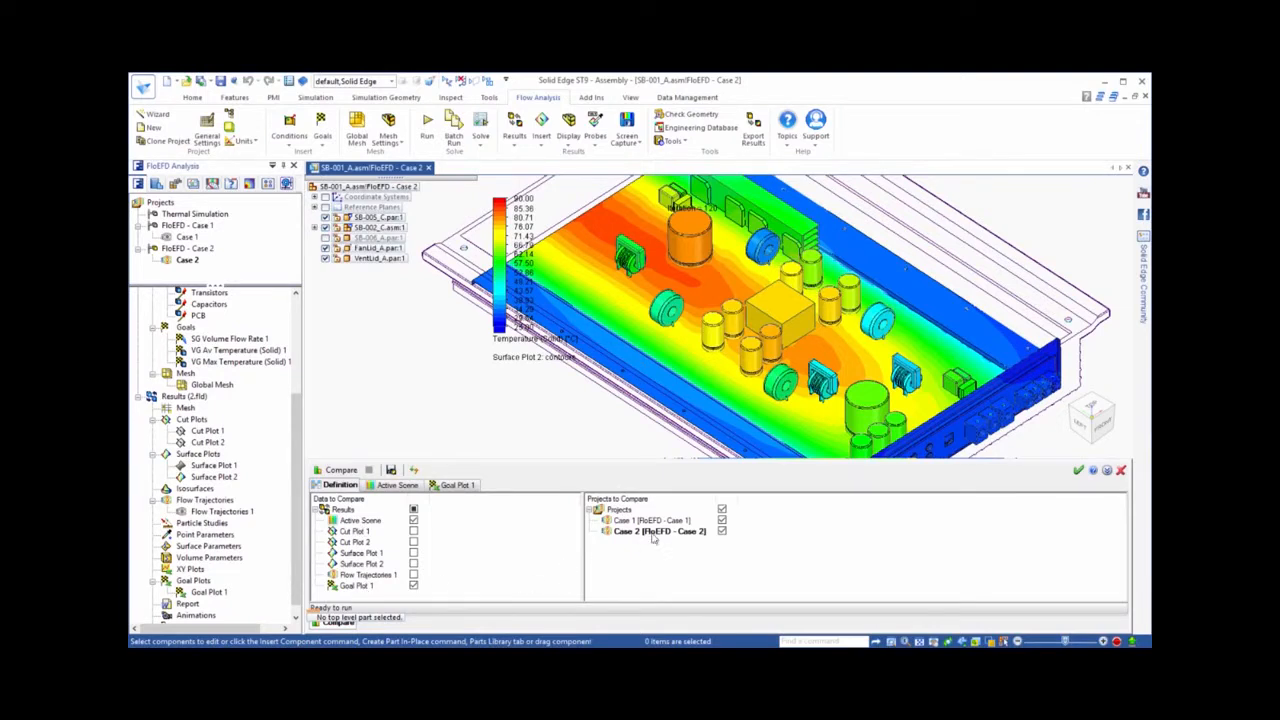
left_click(396, 486)
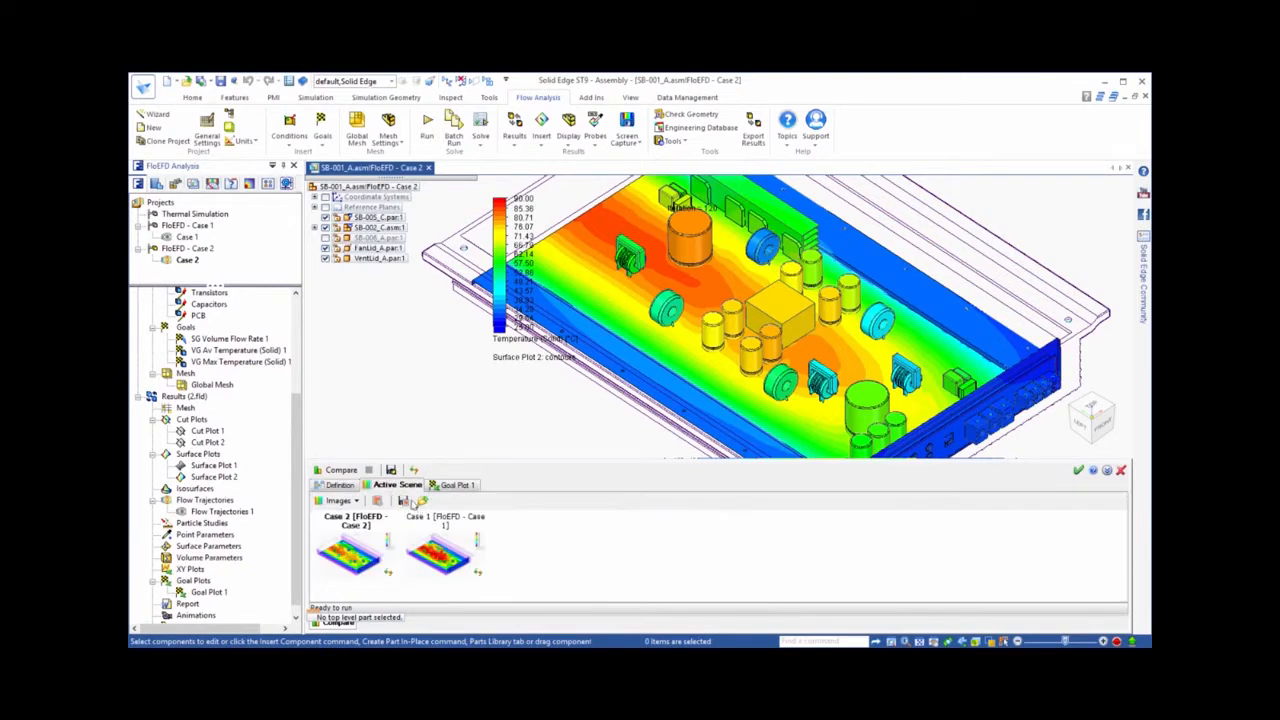
left_click_drag(591, 417, 596, 174)
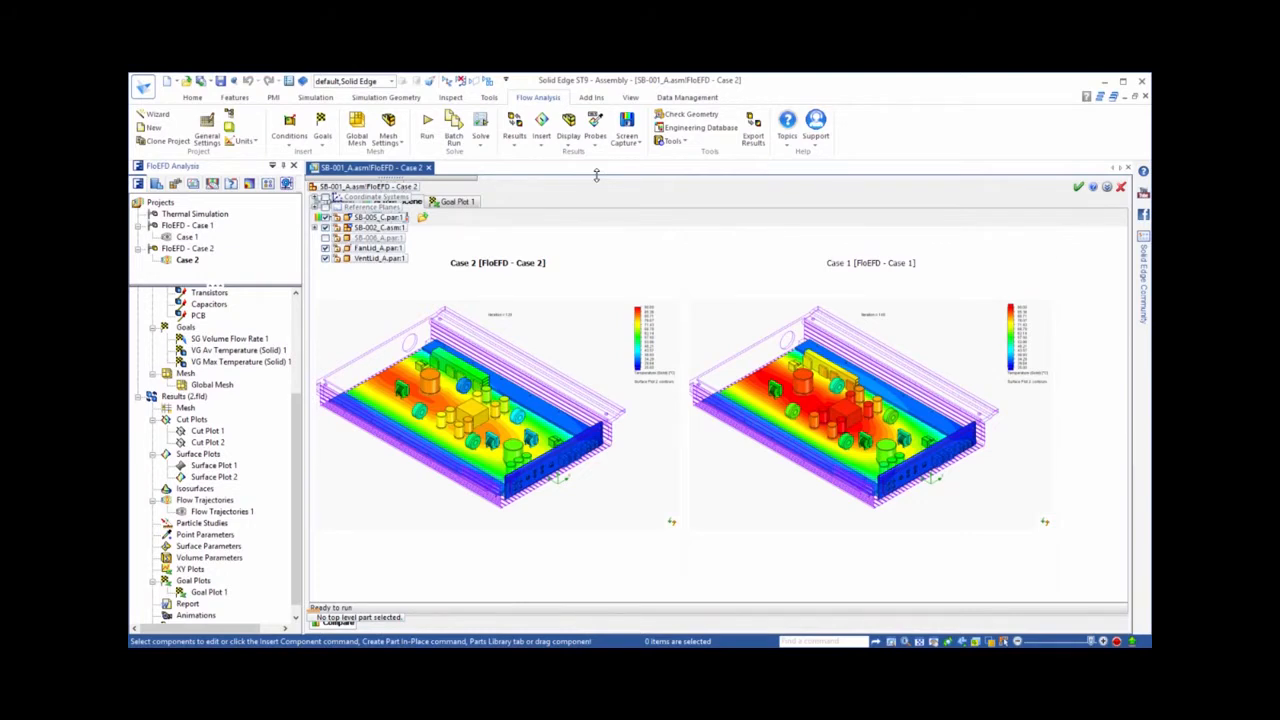
left_click_drag(596, 175, 565, 290)
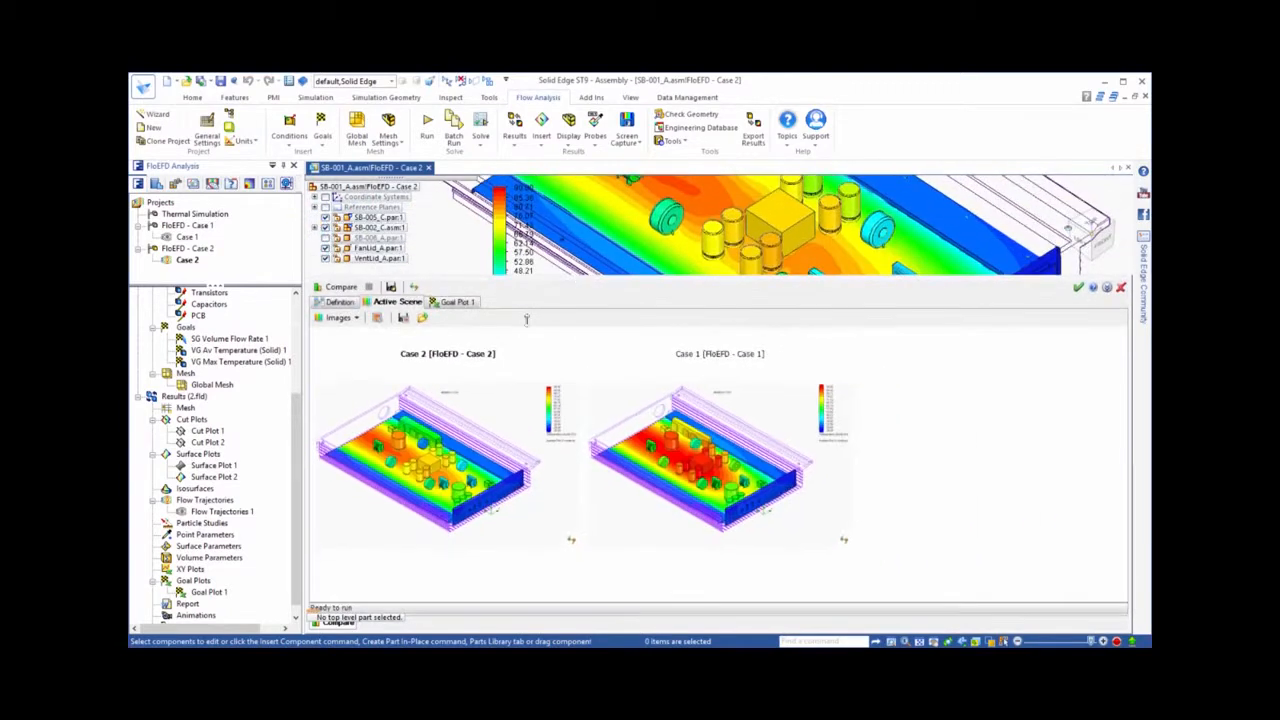
left_click(455, 301)
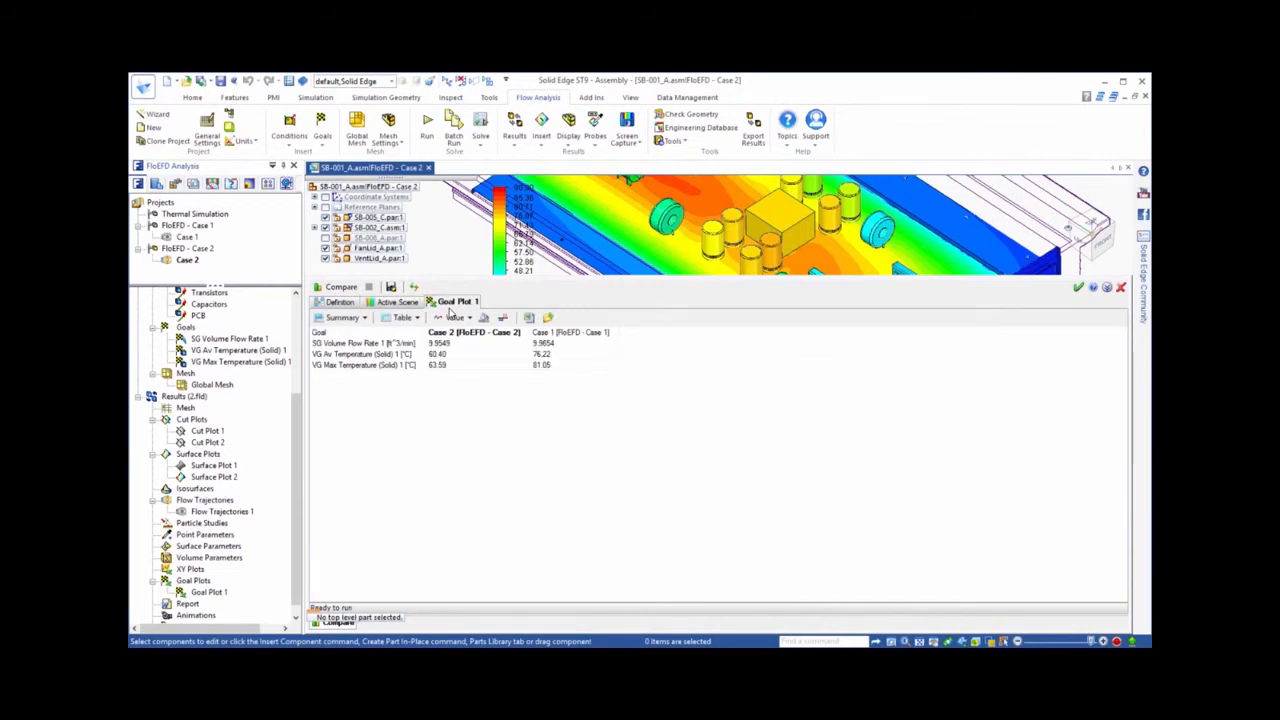